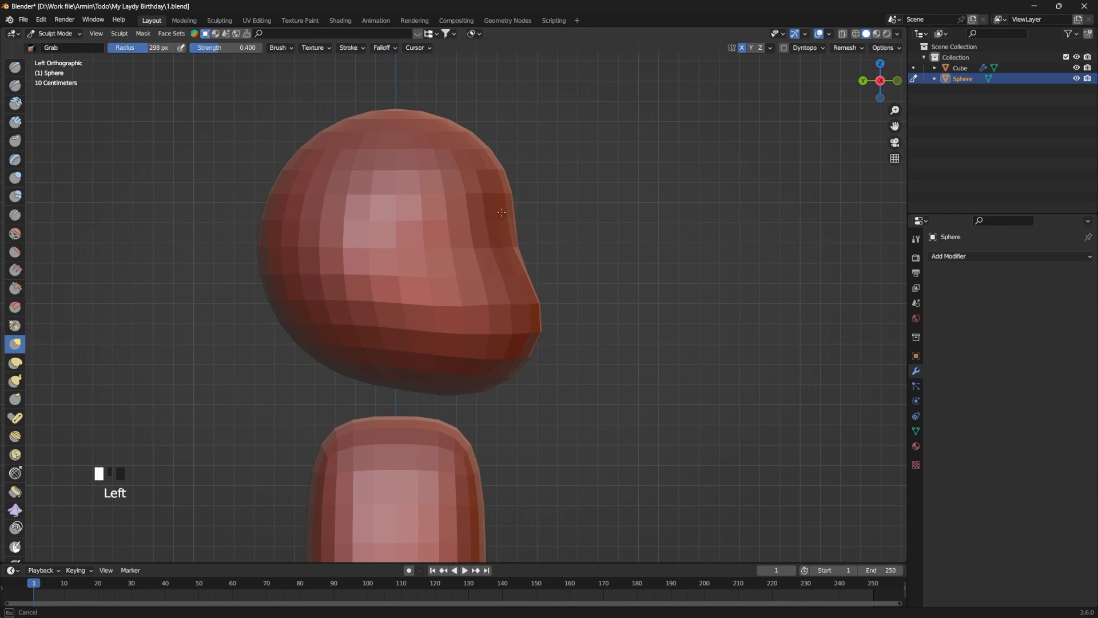
Step: Undo the last stroke and reshape the lower face in side view with the Grab brush at a 311 px radius
left_click(526, 282)
key("ctrl+z")
key("f")
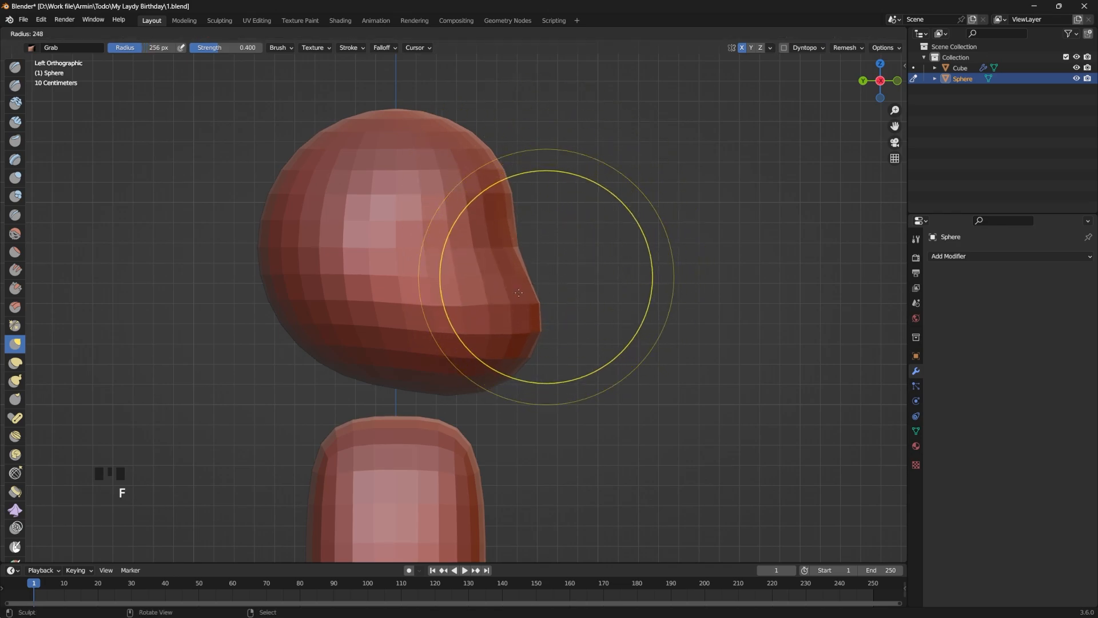
left_click(519, 293)
left_click_drag(492, 312, 497, 332)
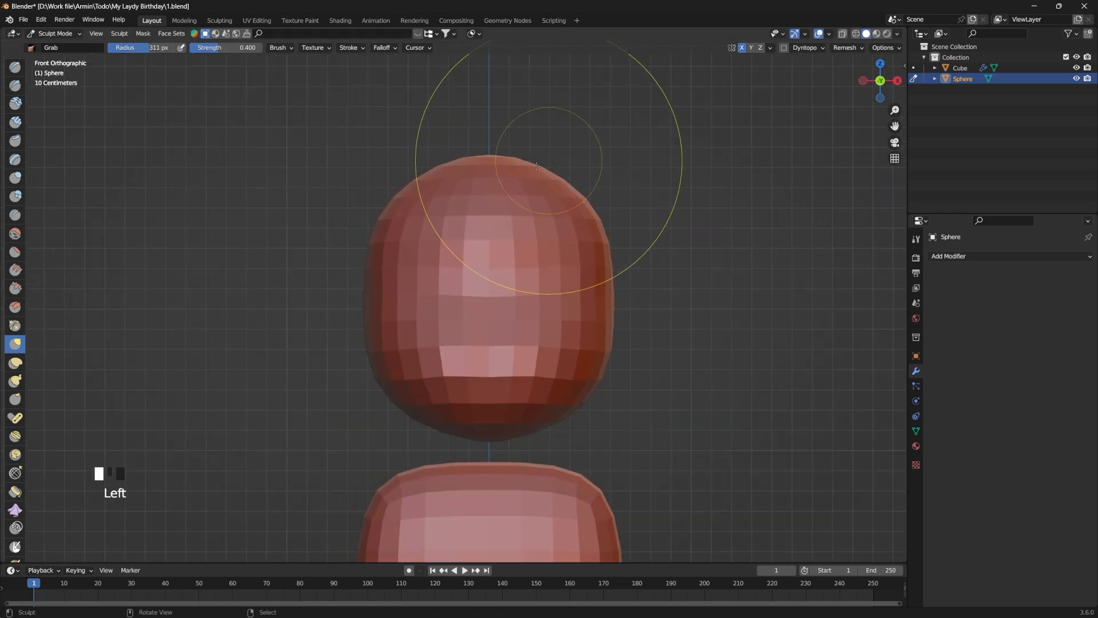
Step: Push down the crown of the head with the Grab brush in front view and set the remesh voxel size to 0.01 m
left_click_drag(532, 165, 527, 170)
left_click_drag(496, 153, 493, 154)
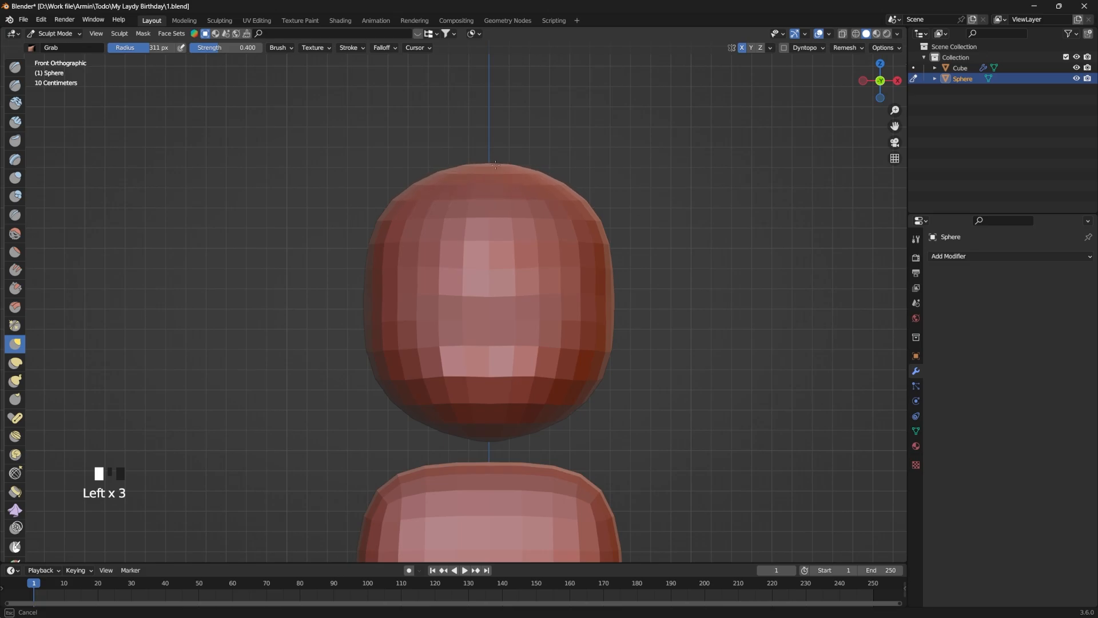
middle_click_drag(575, 252, 677, 271)
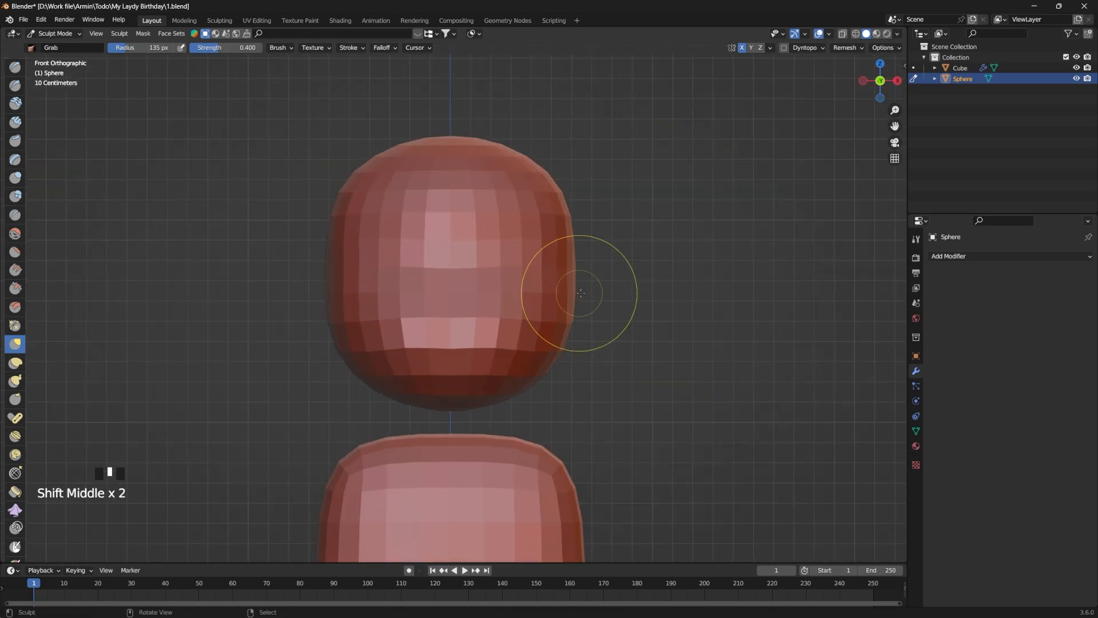
key("r")
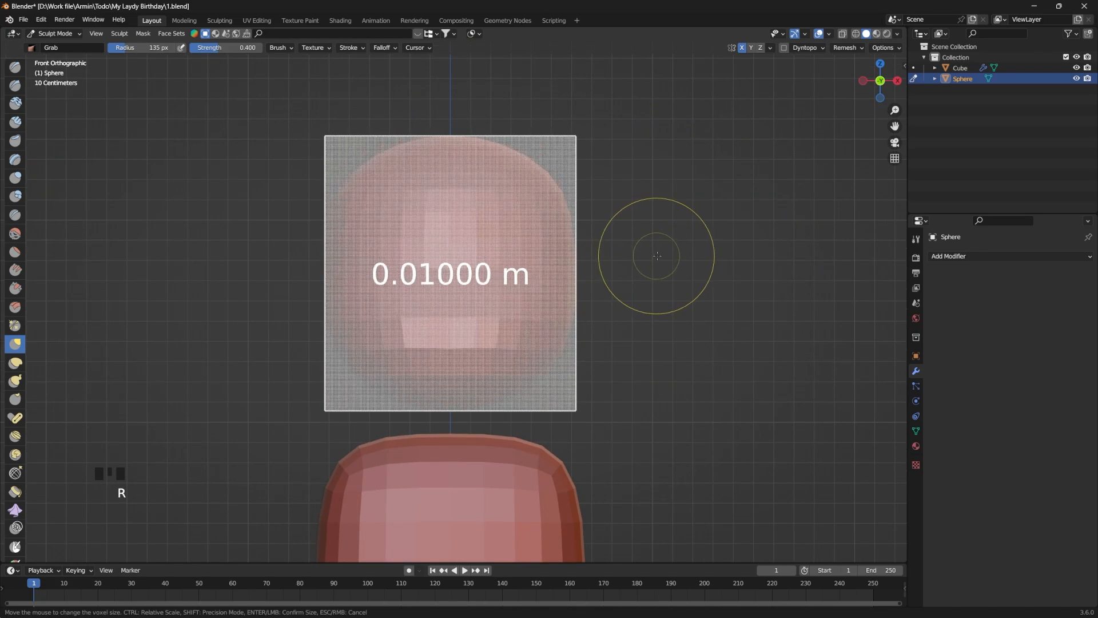
left_click(655, 256)
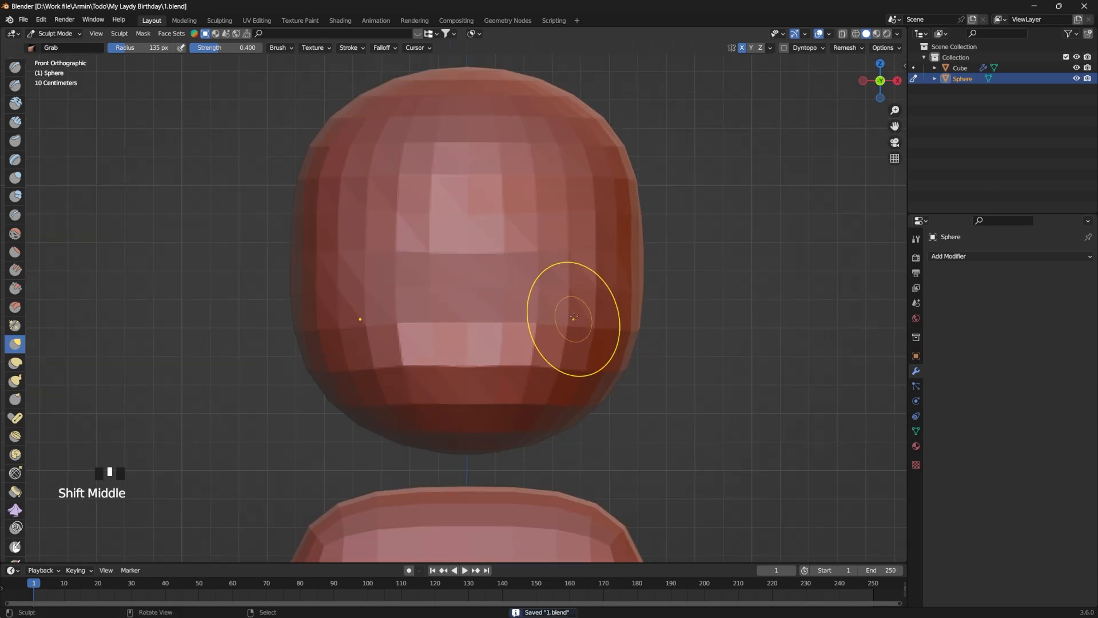
Step: Smooth the cheeks and build up a small nose at the centre of the face with Clay Strips
left_click_drag(580, 330, 555, 351, "shift")
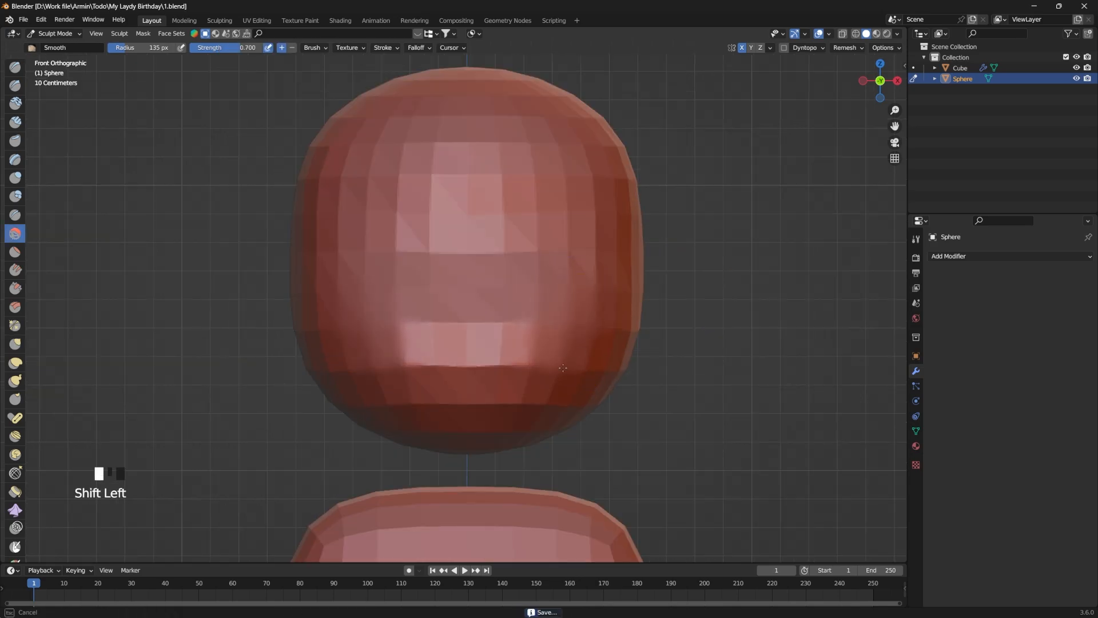
middle_click_drag(474, 318, 500, 334, "shift")
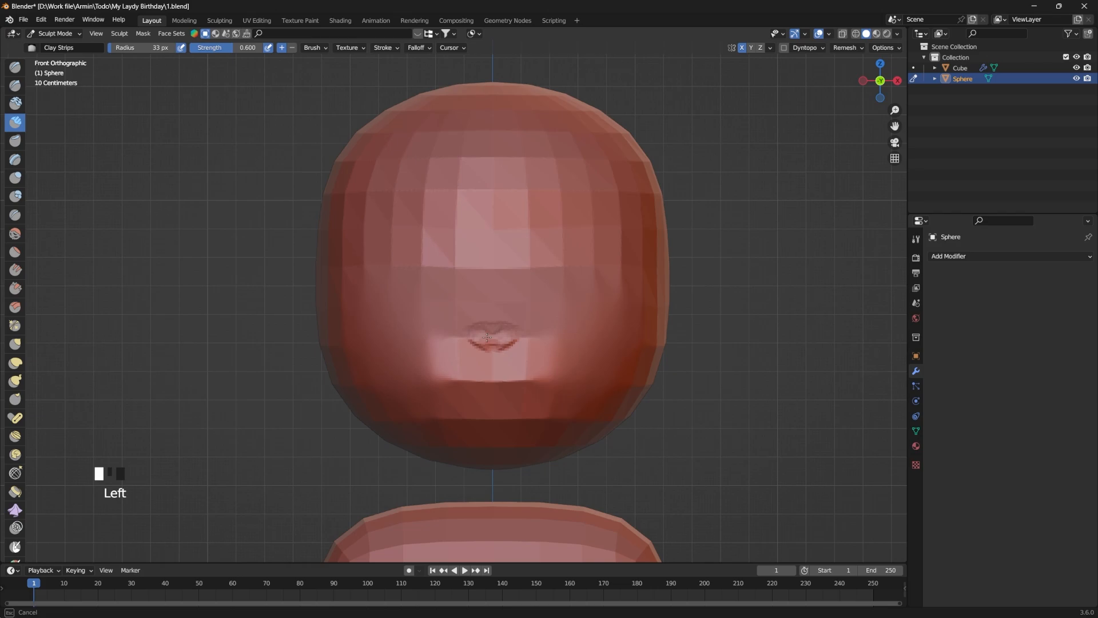
left_click(547, 295)
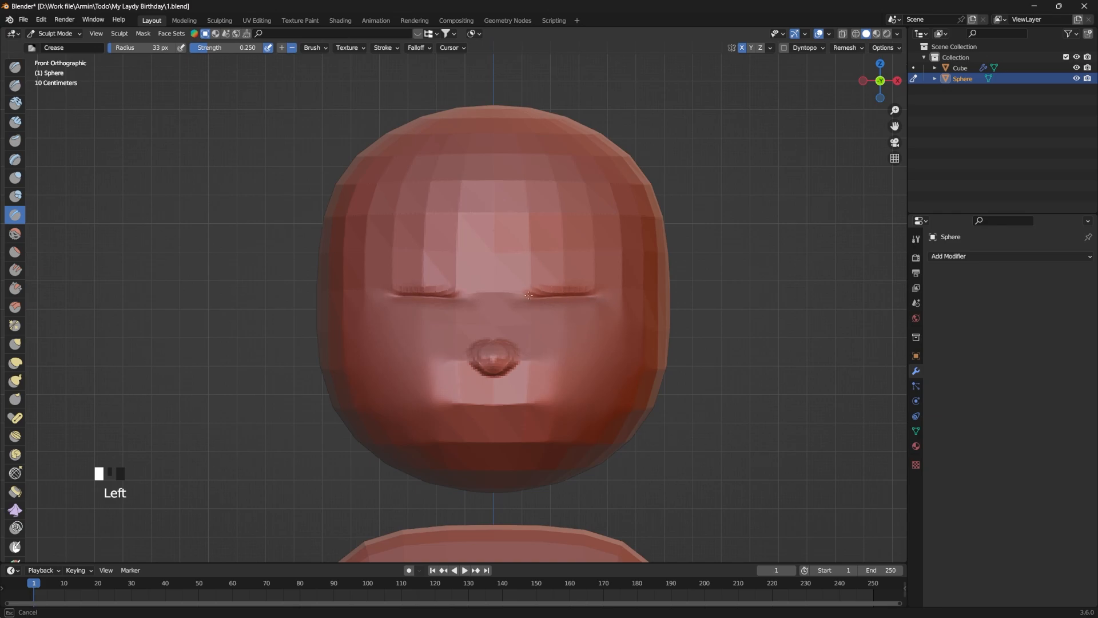
key("ctrl+z")
key("ctrl+z")
key("ctrl+z")
key("ctrl+z")
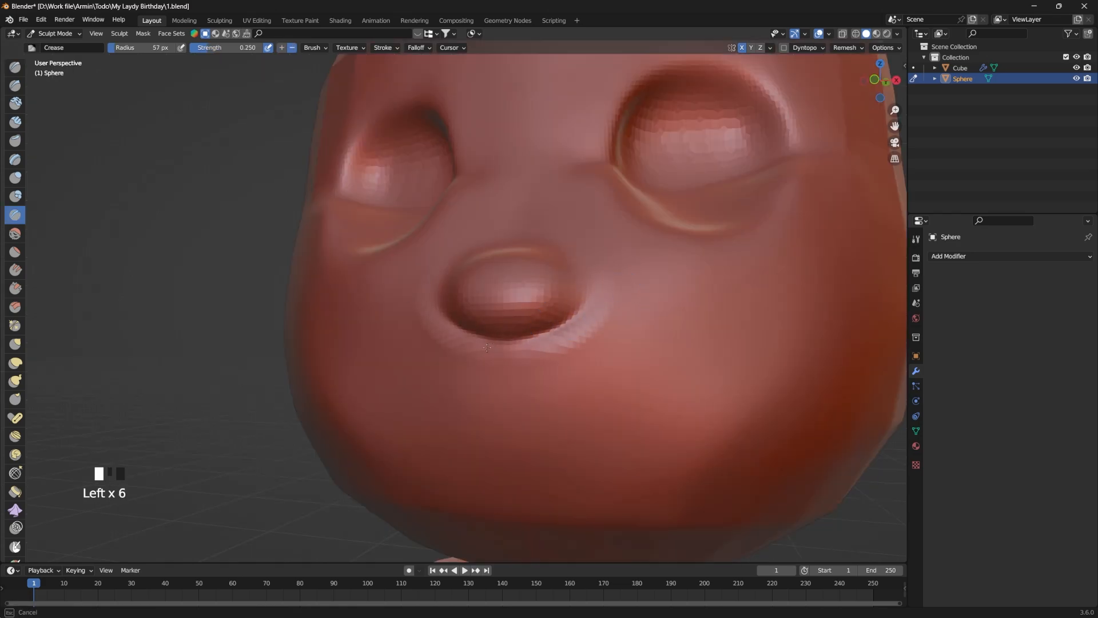
Step: Define the underside of the nose with the 57 px Crease brush and smooth the skin around it
left_click_drag(487, 347, 496, 350)
mouse_move(535, 353)
left_mouse_down("shift")
mouse_move(572, 343)
mouse_move(604, 309)
left_mouse_up("shift")
left_click_drag(549, 352, 628, 284, "shift")
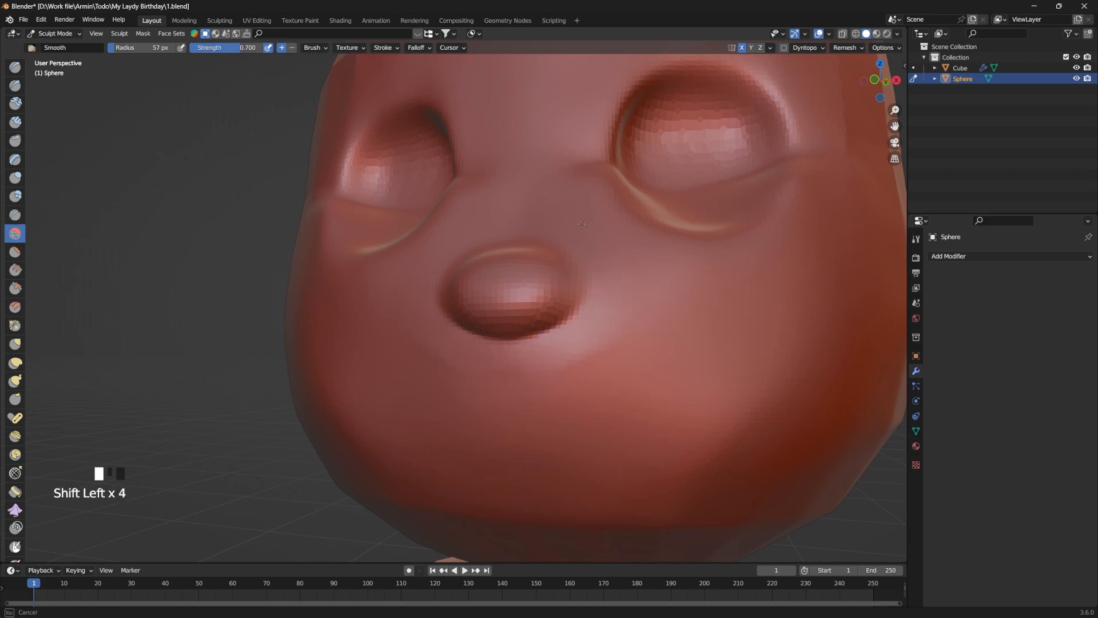
left_click_drag(639, 264, 623, 278)
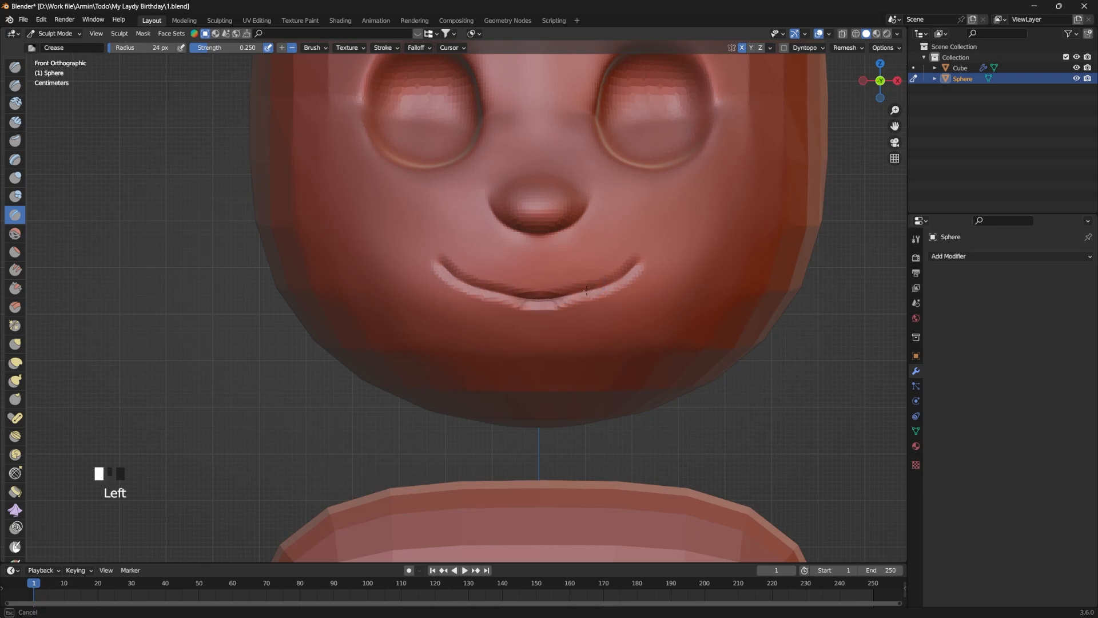
Step: Refine the curve of the smile line with the Grab brush at a 148 px radius
scroll(587, 291, "up", 2)
key("g")
key("f")
left_click(566, 315)
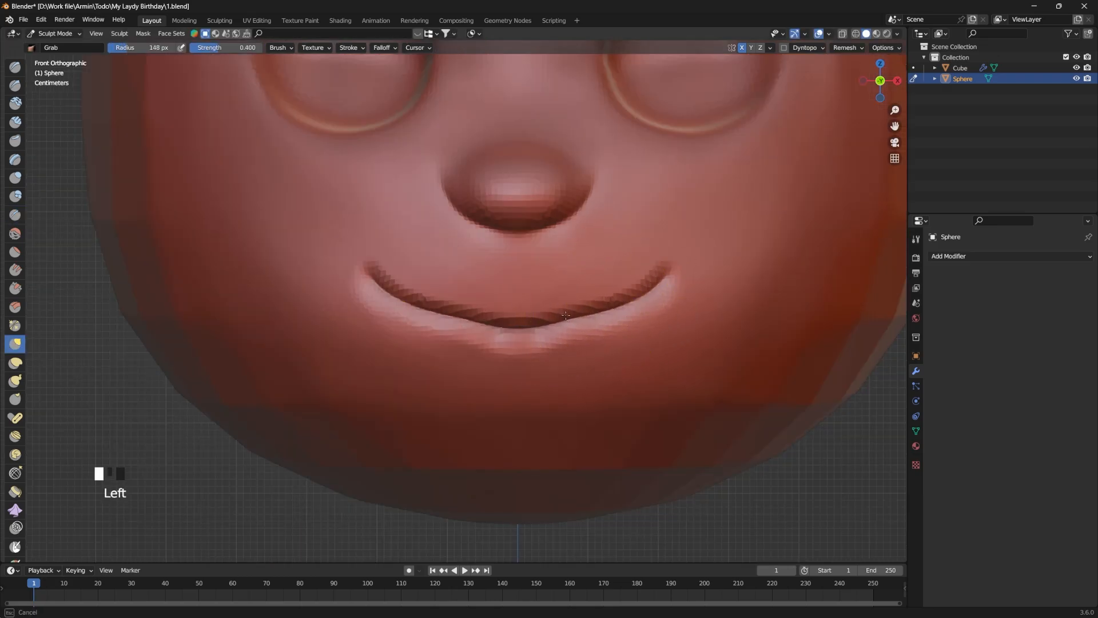
mouse_move(567, 312)
left_mouse_down()
mouse_move(465, 324)
mouse_move(490, 319)
left_mouse_up()
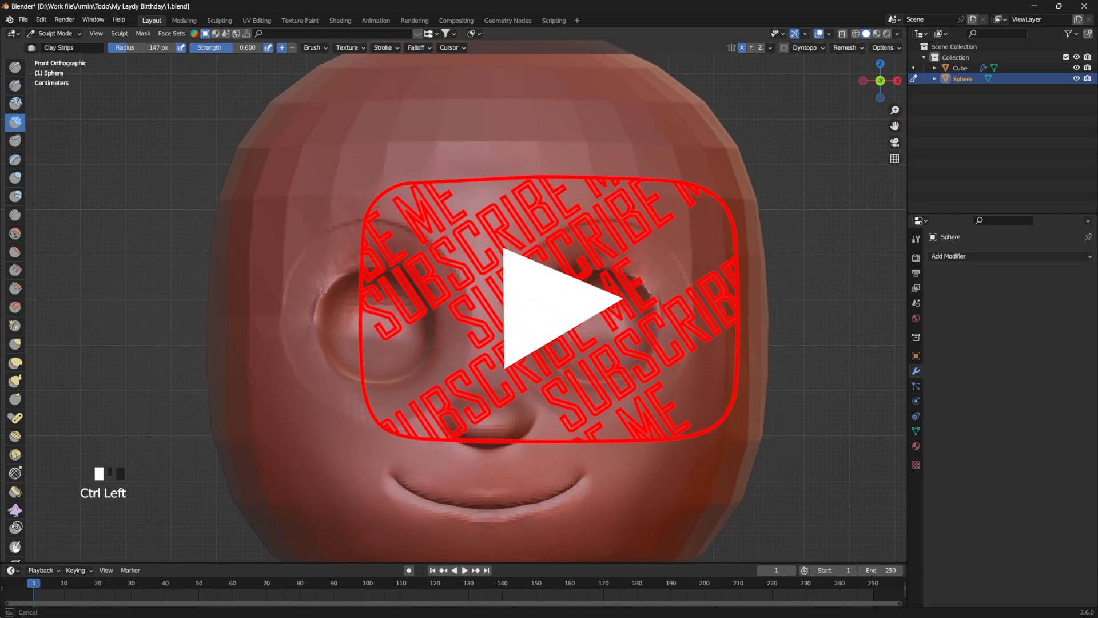
mouse_move(604, 397)
left_mouse_down("ctrl")
mouse_move(653, 343)
mouse_move(646, 297)
mouse_move(659, 306)
left_mouse_up("ctrl")
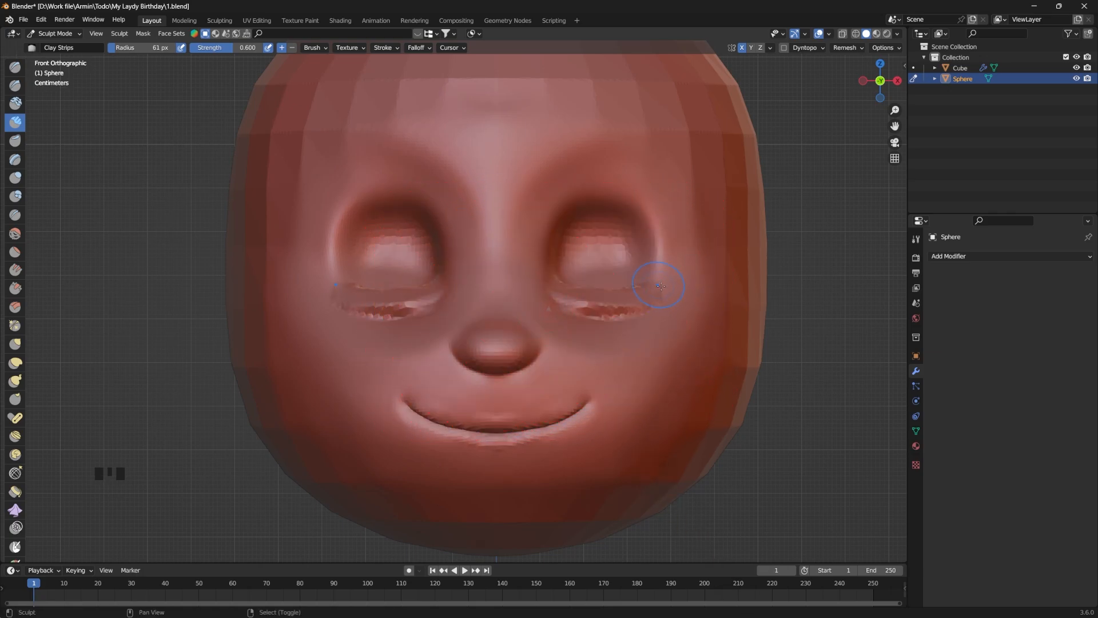
Step: Build up the lower eyelids with Clay Strips and shift the eye sockets downward with the Grab brush
left_click_drag(601, 312, 654, 308, "shift")
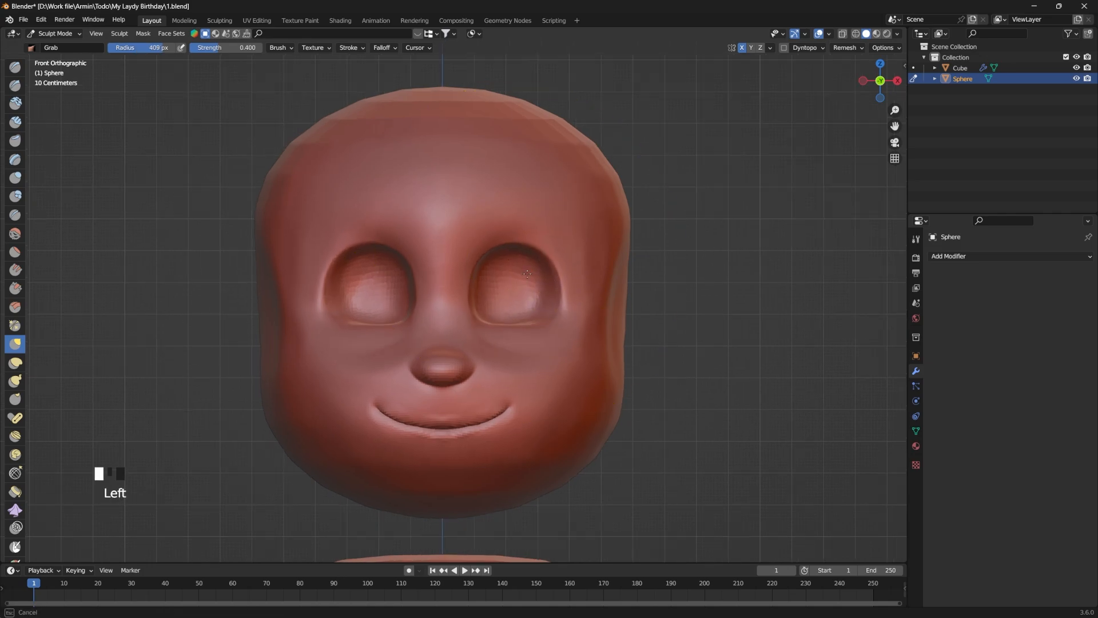
left_click_drag(529, 298, 527, 324)
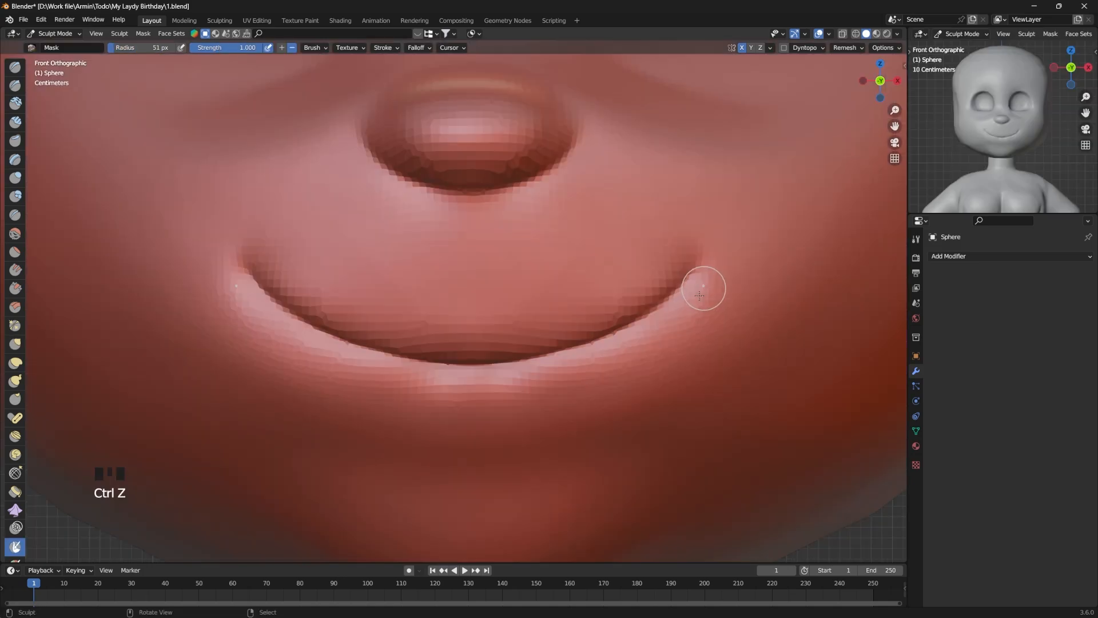
Step: Mask the lower lip and chin area below the smile line
left_click_drag(704, 286, 481, 386)
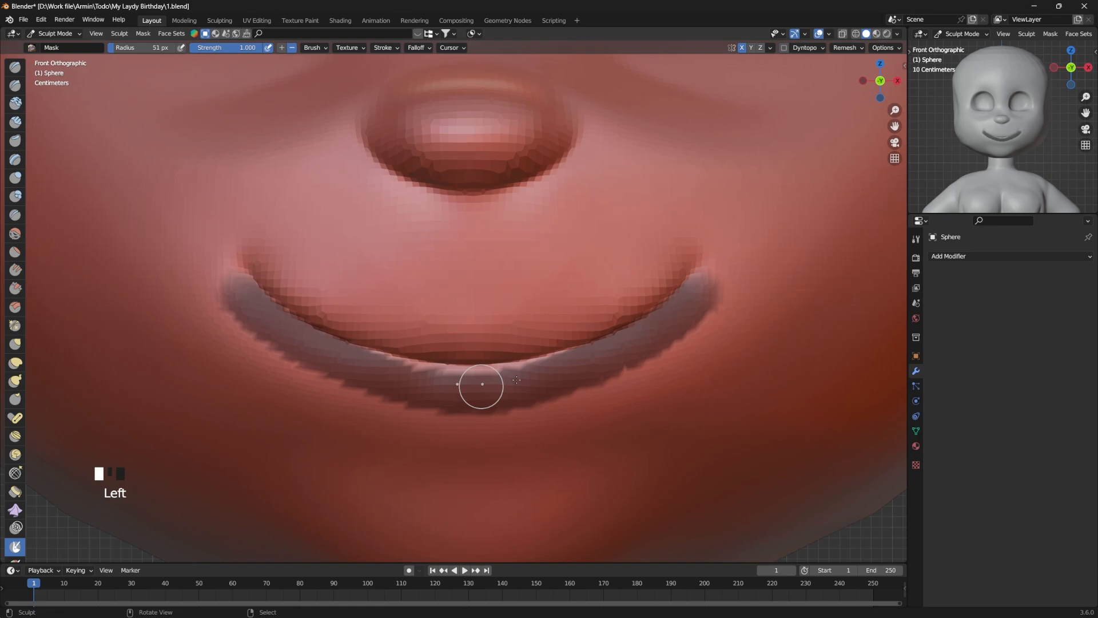
left_click_drag(634, 338, 471, 368)
mouse_move(609, 396)
left_mouse_down()
mouse_move(662, 342)
mouse_move(589, 393)
mouse_move(493, 425)
mouse_move(630, 411)
mouse_move(515, 458)
left_mouse_up()
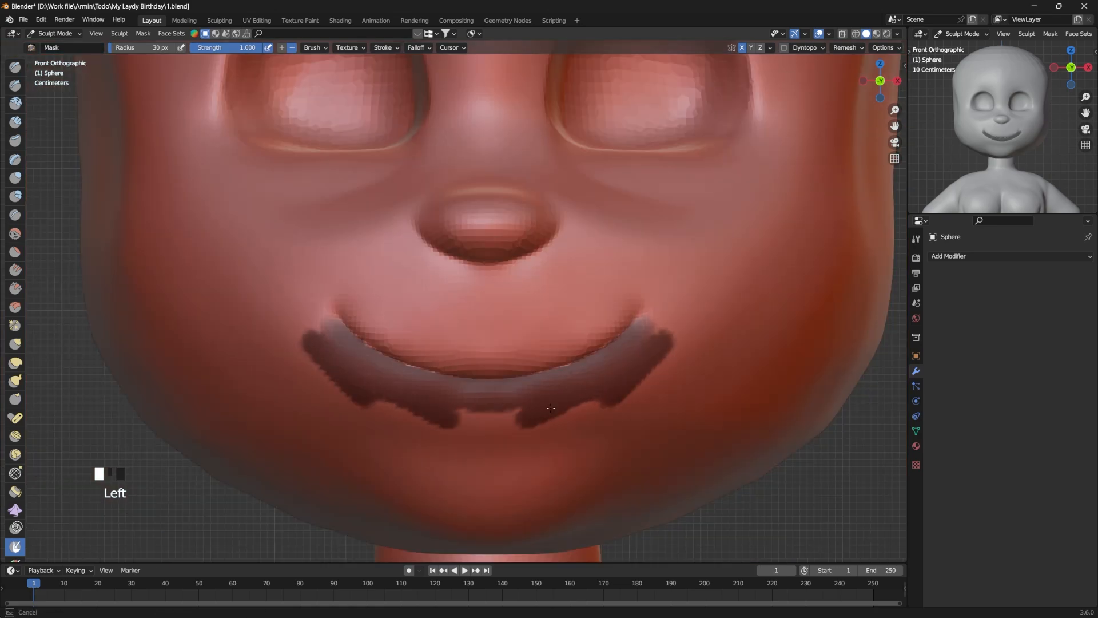
Step: Pull the unmasked upper lip upward along the mouth line with the Grab brush at a 160 px radius
key("f")
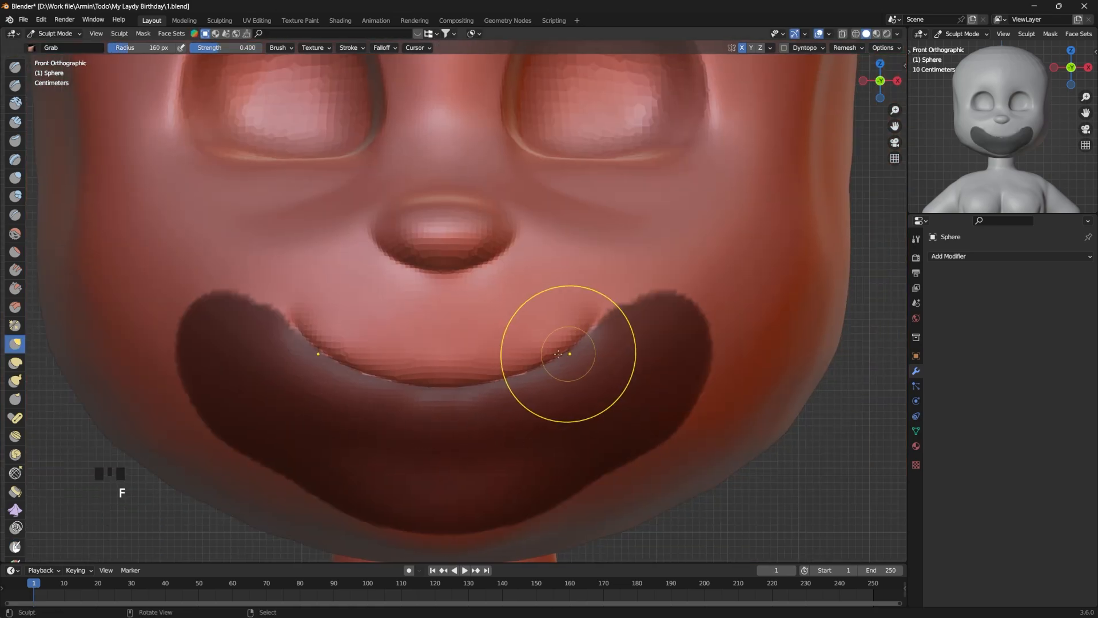
left_click_drag(564, 355, 512, 309)
left_click_drag(459, 382, 456, 309)
left_click_drag(429, 342, 435, 312)
left_click_drag(509, 350, 511, 326)
left_click_drag(566, 343, 572, 321)
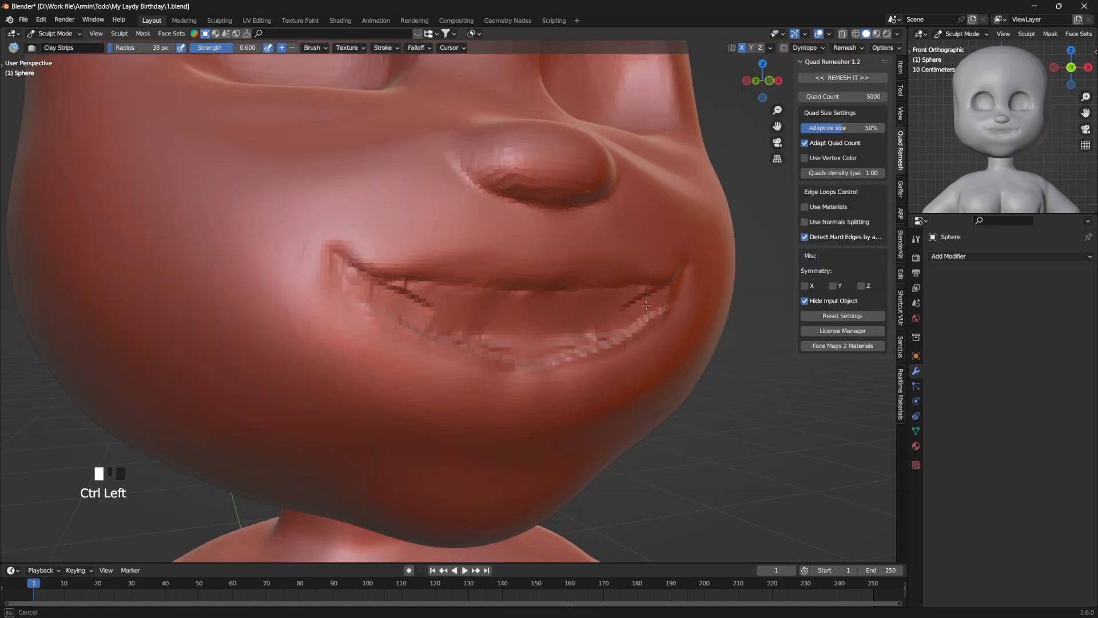
Step: Carve out the inside of the mouth and build up the lower lip with Clay Strips
mouse_move(355, 269)
left_mouse_down("ctrl")
mouse_move(629, 298)
mouse_move(511, 323)
mouse_move(572, 320)
mouse_move(469, 321)
mouse_move(504, 314)
left_mouse_up("ctrl")
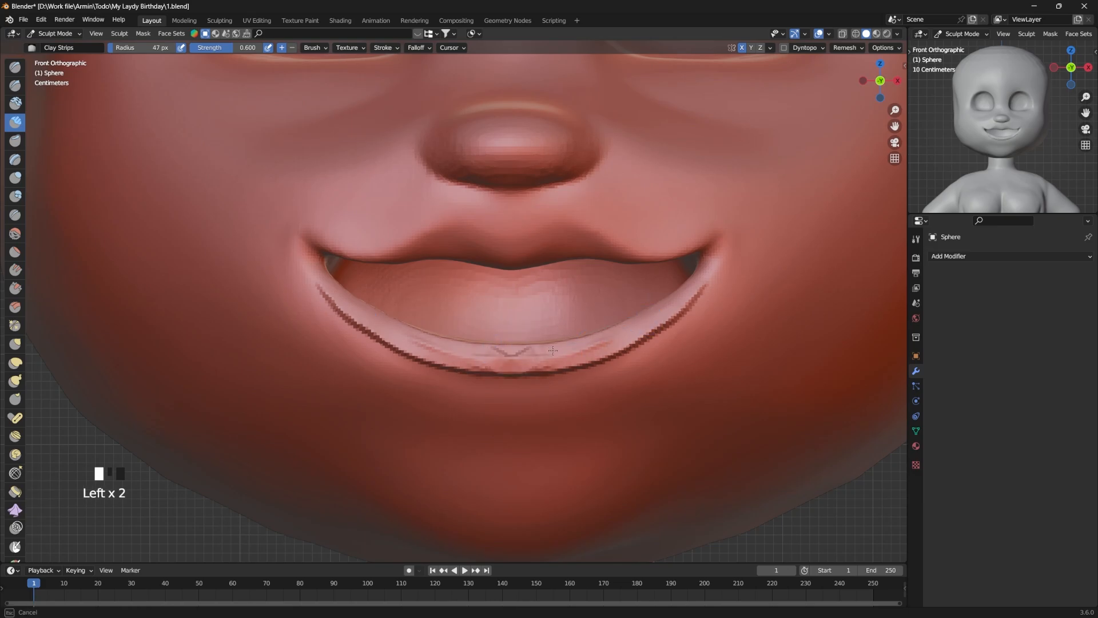
left_click_drag(573, 349, 519, 358)
left_click_drag(575, 359, 595, 349)
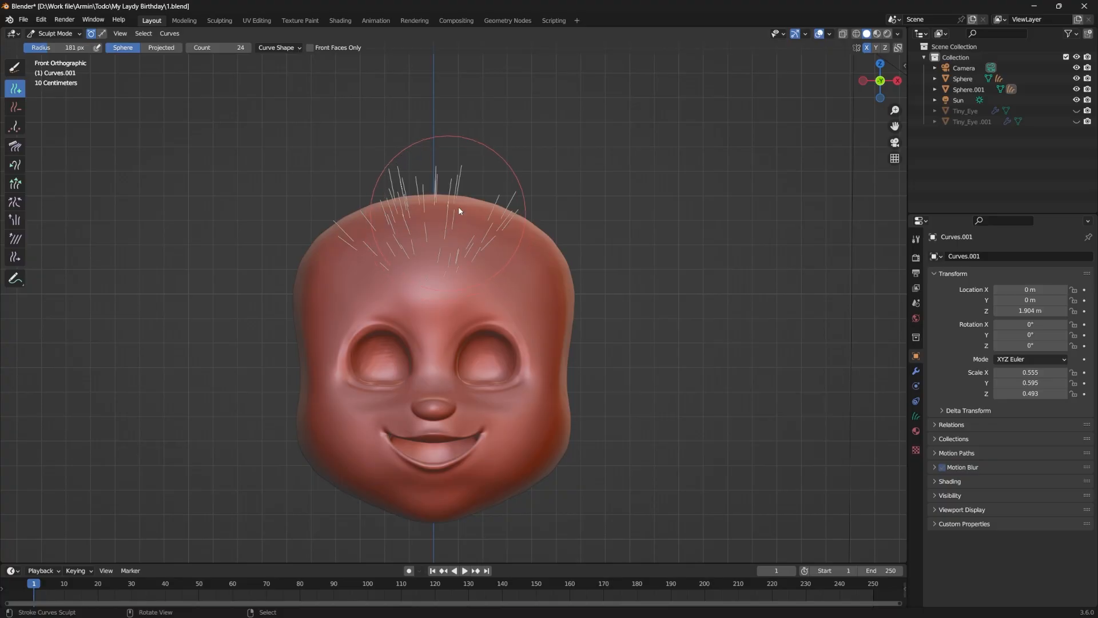
Step: Cover the scalp with hair curves using the Density brush with a minimum distance of 0.014 m and a maximum count of 100
left_click_drag(458, 205, 558, 219)
middle_click_drag(557, 220, 471, 224)
mouse_move(471, 227)
left_mouse_down()
mouse_move(440, 238)
mouse_move(549, 229)
left_mouse_up()
middle_click_drag(529, 287, 472, 226, "alt")
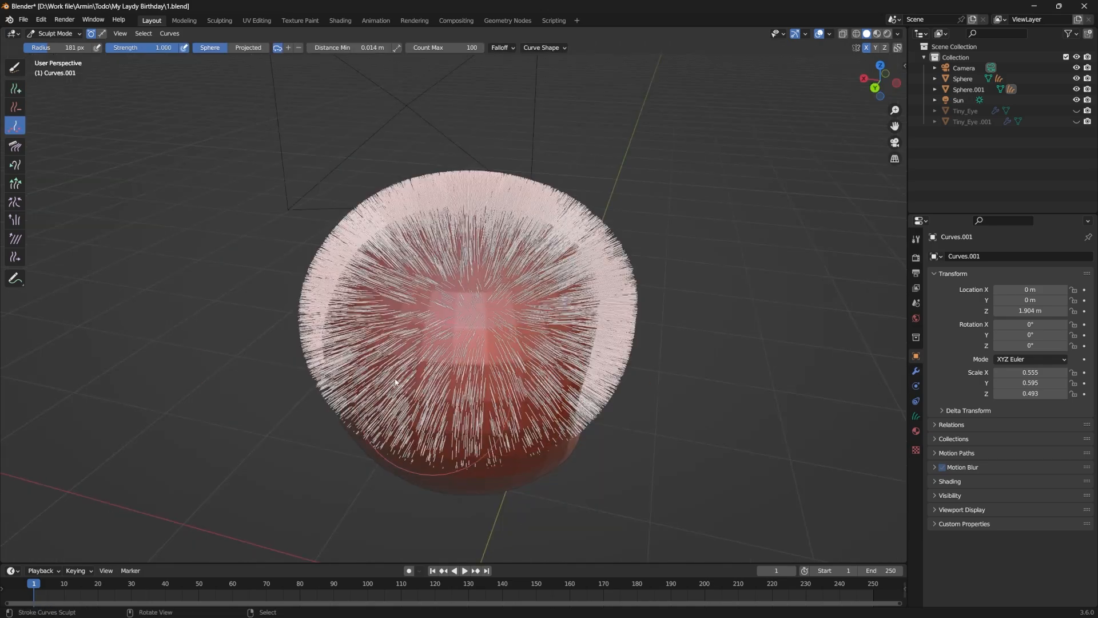
mouse_move(398, 379)
left_mouse_down()
mouse_move(470, 322)
mouse_move(560, 372)
mouse_move(561, 317)
left_mouse_up()
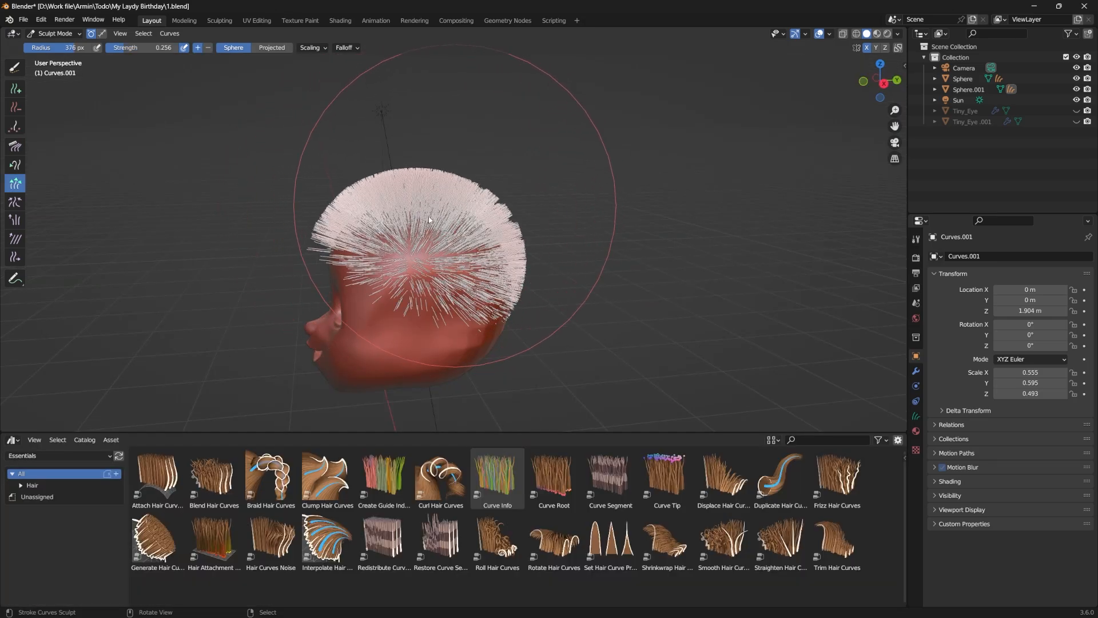
Step: Lengthen the hair curves over the scalp with the Grow/Shrink brush at a 376 px radius and 0.256 strength
middle_click_drag(406, 209, 584, 259)
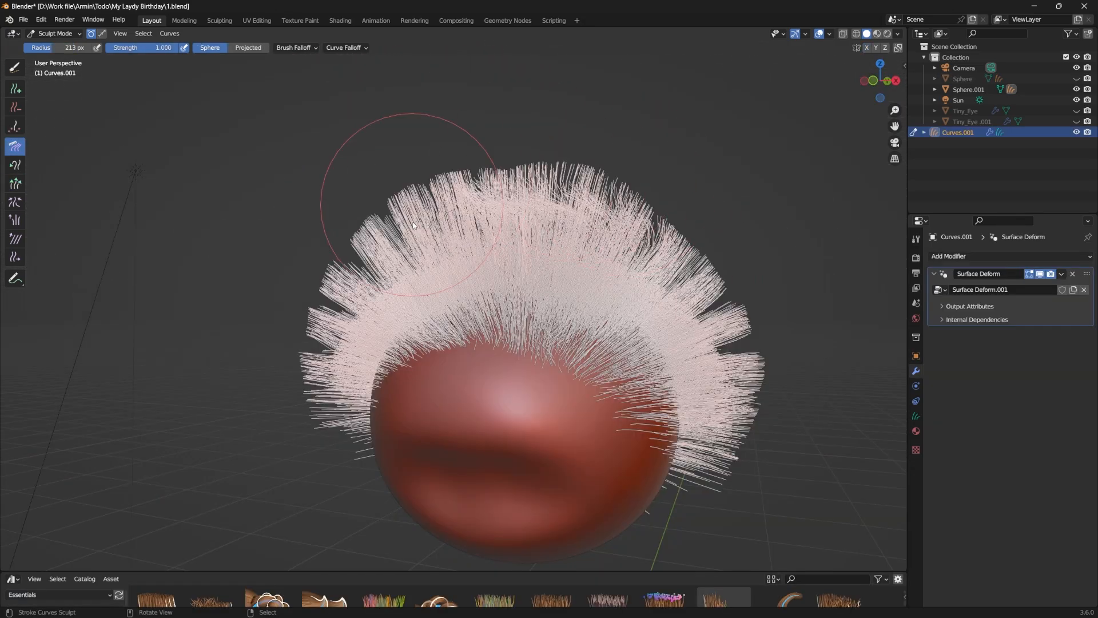
mouse_move(414, 225)
left_mouse_down()
mouse_move(575, 158)
mouse_move(618, 183)
mouse_move(457, 171)
left_mouse_up()
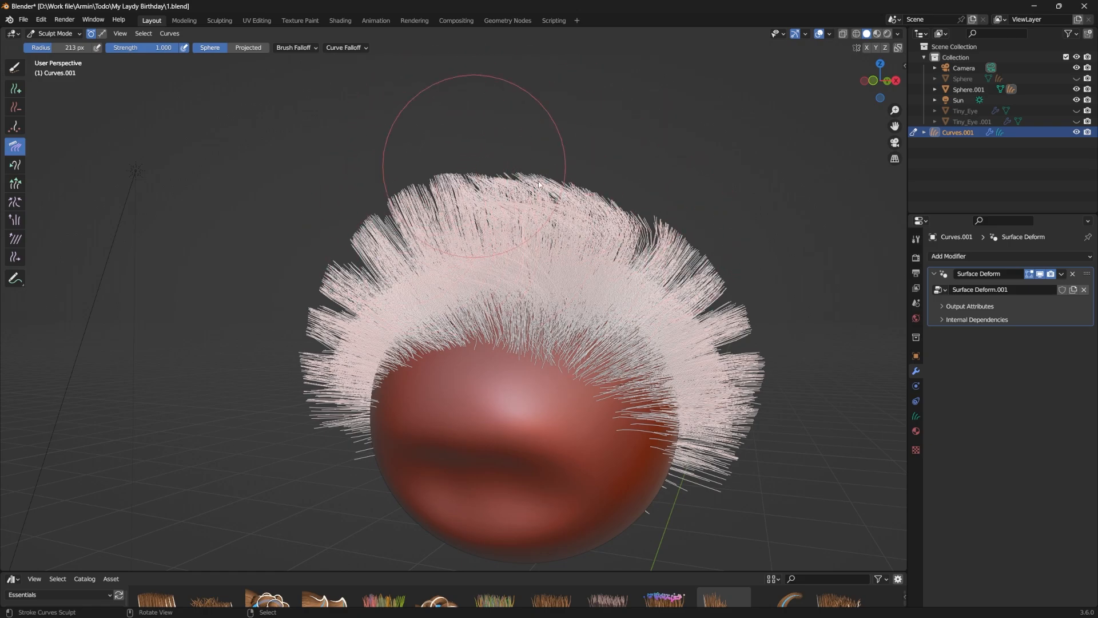
Step: Comb the hair on top of the head over to one side and the outer hair downward with a 213 px Comb brush
middle_click_drag(453, 135, 475, 355, "alt")
mouse_move(679, 265)
left_mouse_down()
mouse_move(709, 286)
mouse_move(737, 346)
mouse_move(711, 269)
mouse_move(699, 277)
mouse_move(729, 339)
left_mouse_up()
left_click_drag(572, 203, 490, 186)
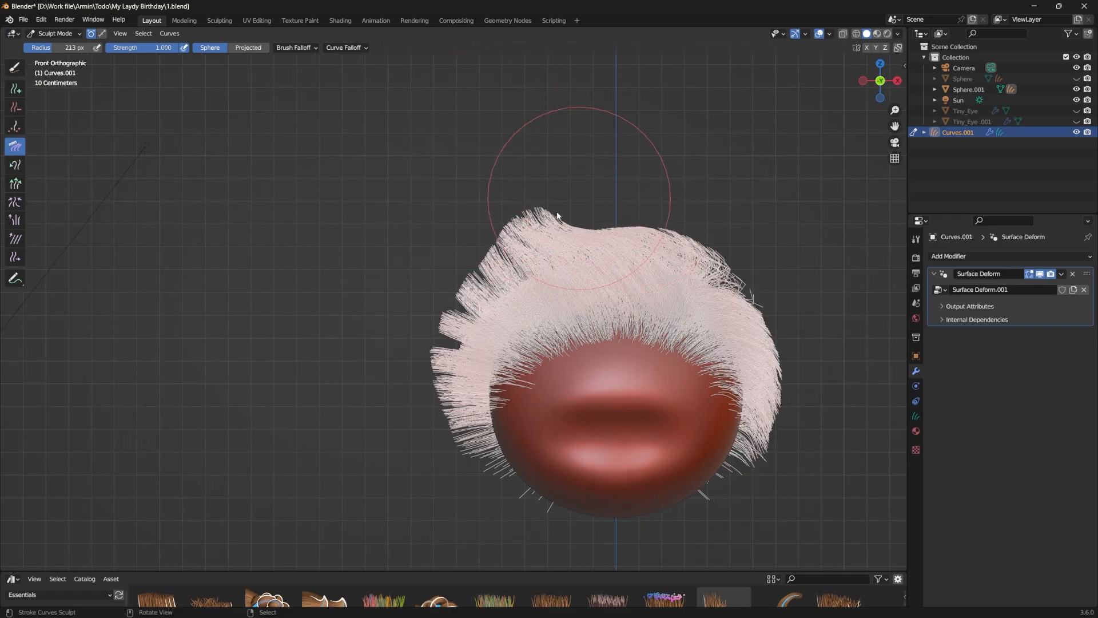
left_click_drag(554, 216, 447, 216)
left_click_drag(535, 179, 420, 166)
mouse_move(566, 186)
left_mouse_down()
mouse_move(505, 169)
mouse_move(475, 181)
left_mouse_up()
middle_click_drag(336, 263, 351, 486)
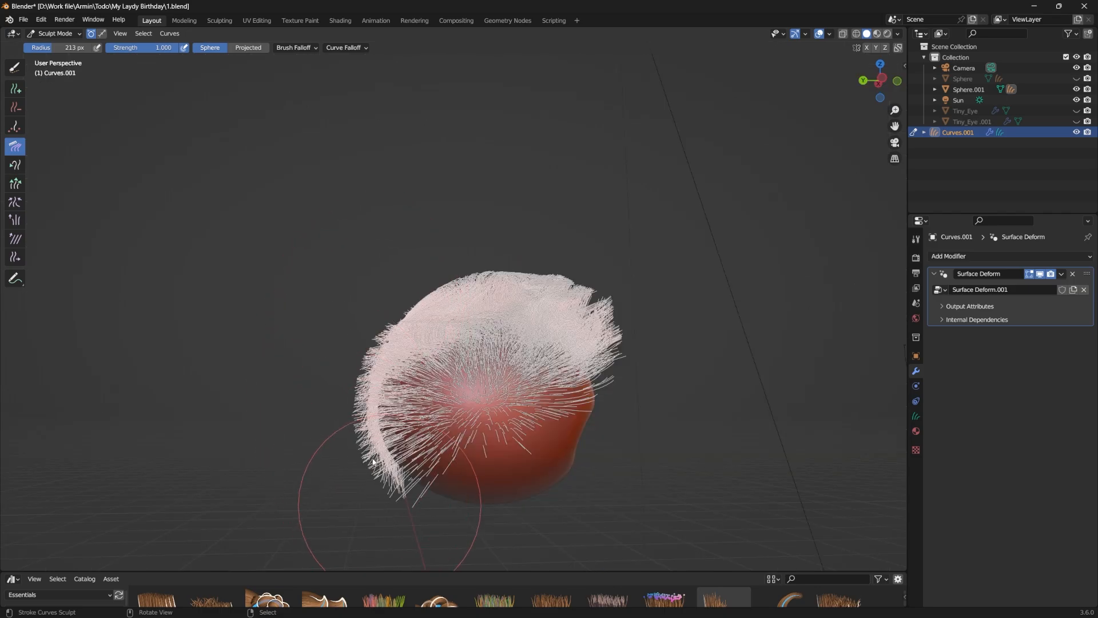
Step: Comb the side hair backward and down in the right view, and comb the outer hair in the front view
key("KP_3")
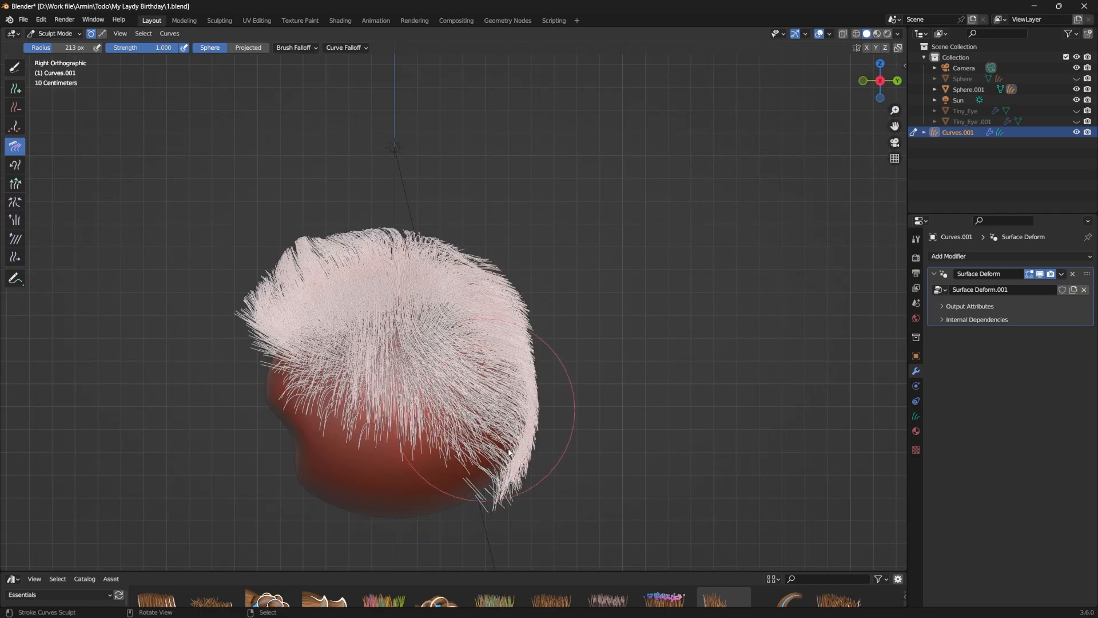
left_click_drag(457, 395, 493, 422)
left_click_drag(406, 368, 509, 415)
left_click_drag(307, 390, 429, 454)
mouse_move(258, 366)
left_mouse_down()
mouse_move(473, 500)
mouse_move(507, 503)
left_mouse_up()
mouse_move(486, 260)
left_mouse_down()
mouse_move(525, 316)
mouse_move(598, 327)
left_mouse_up()
left_click_drag(472, 234, 582, 331)
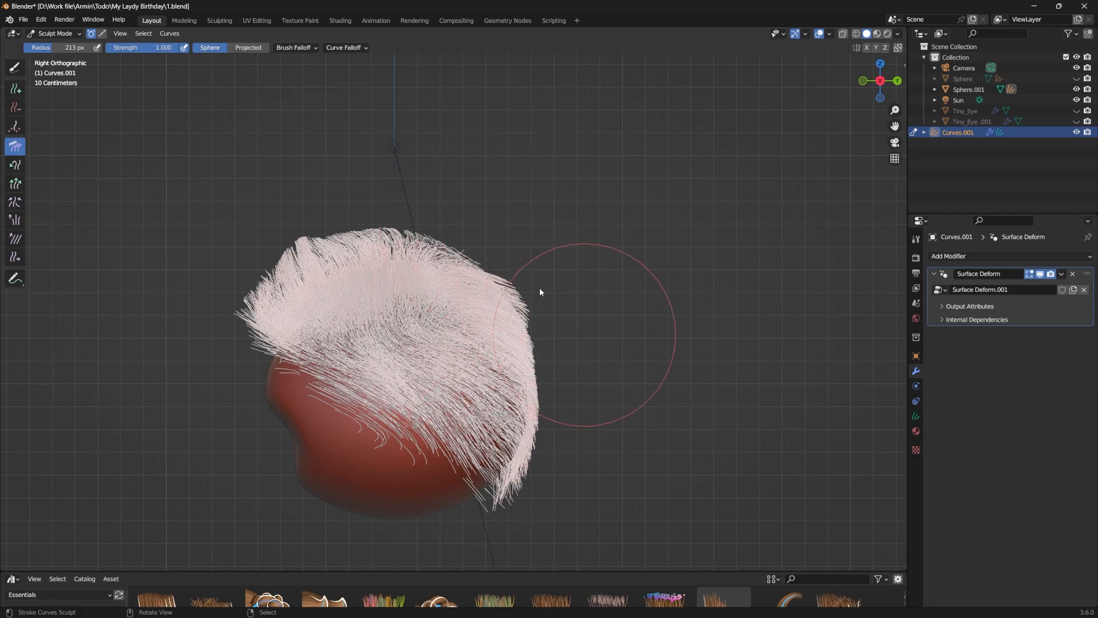
key("KP_1")
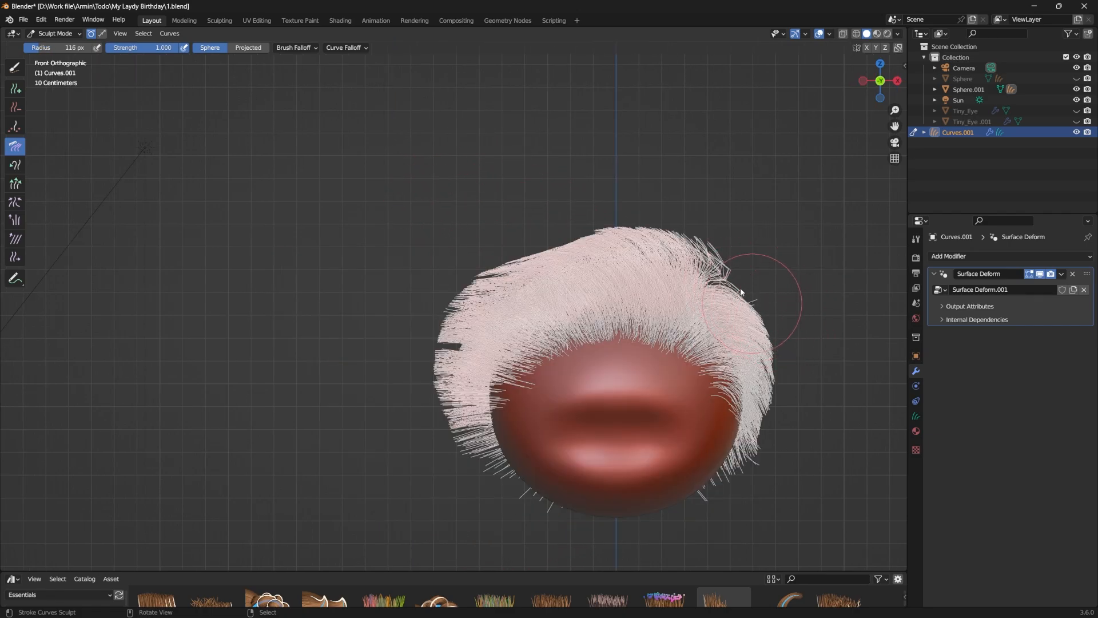
middle_click_drag(740, 292, 467, 391)
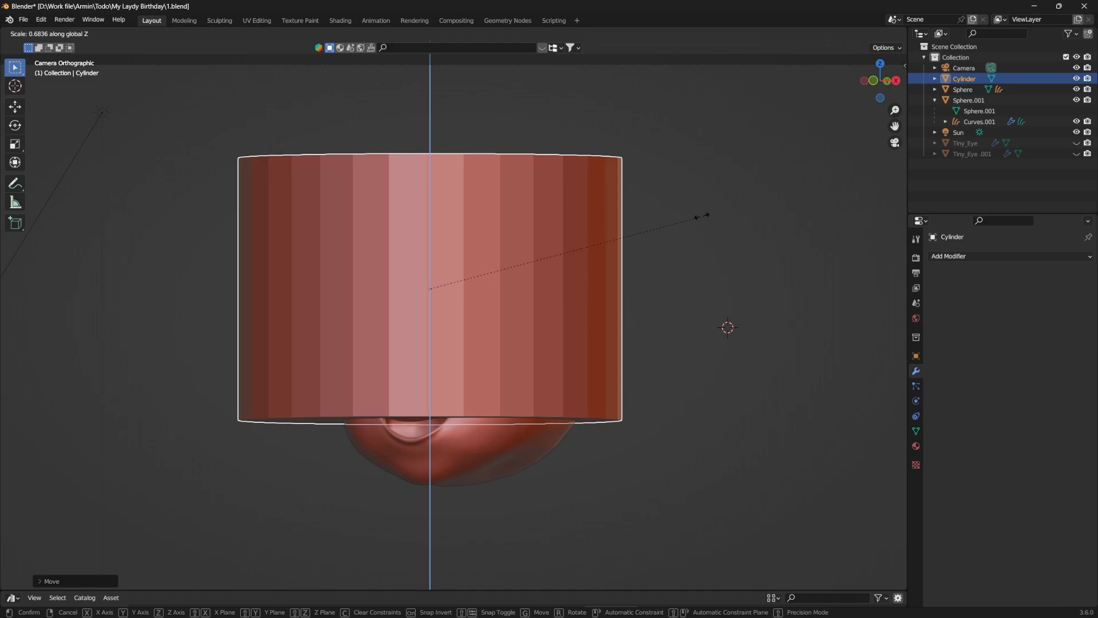
Step: Flatten the cylinder along Z, scale it to the head and tilt it about X as a band around the forehead
key("s")
key("z")
key("Return")
key("s")
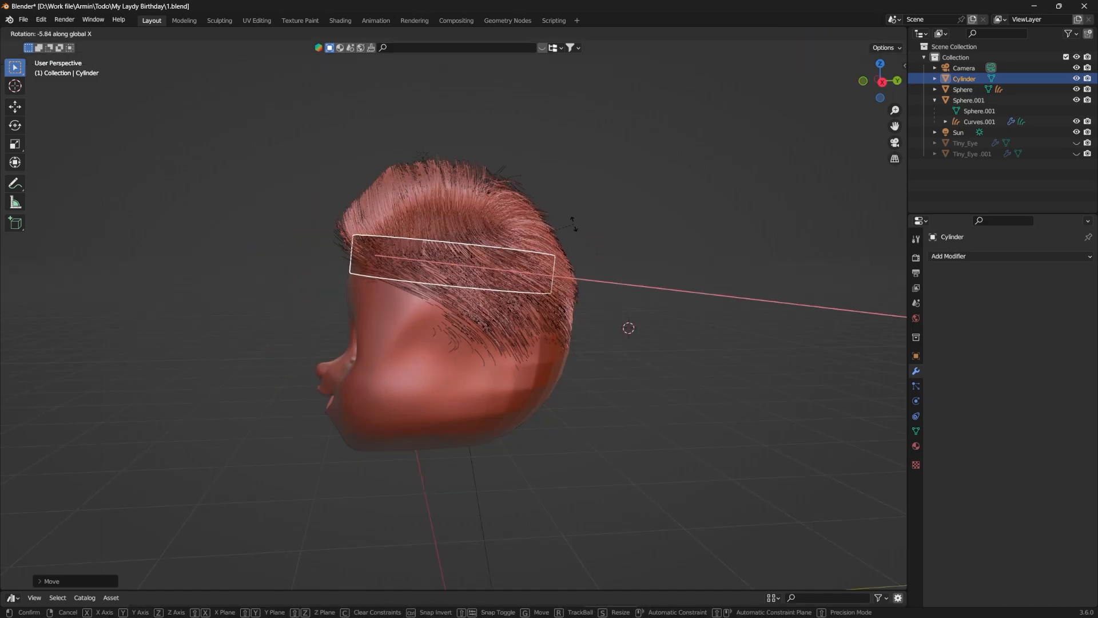
middle_click_drag(558, 260, 600, 260)
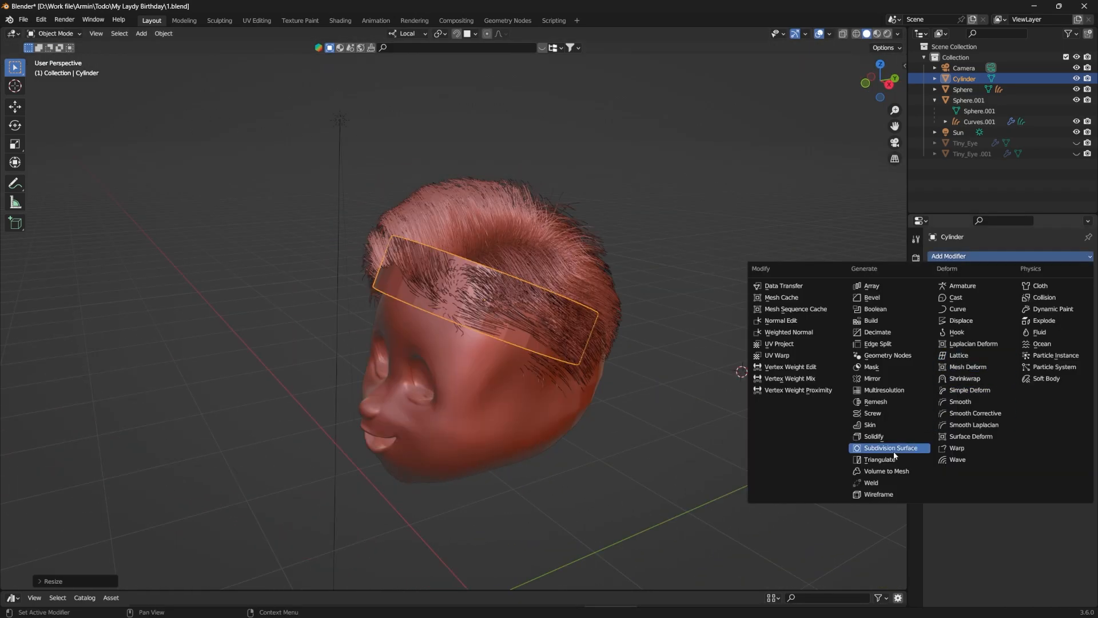
Step: Add Subdivision modifiers to the headband cylinder and switch the viewport to Rendered shading
left_click(891, 448)
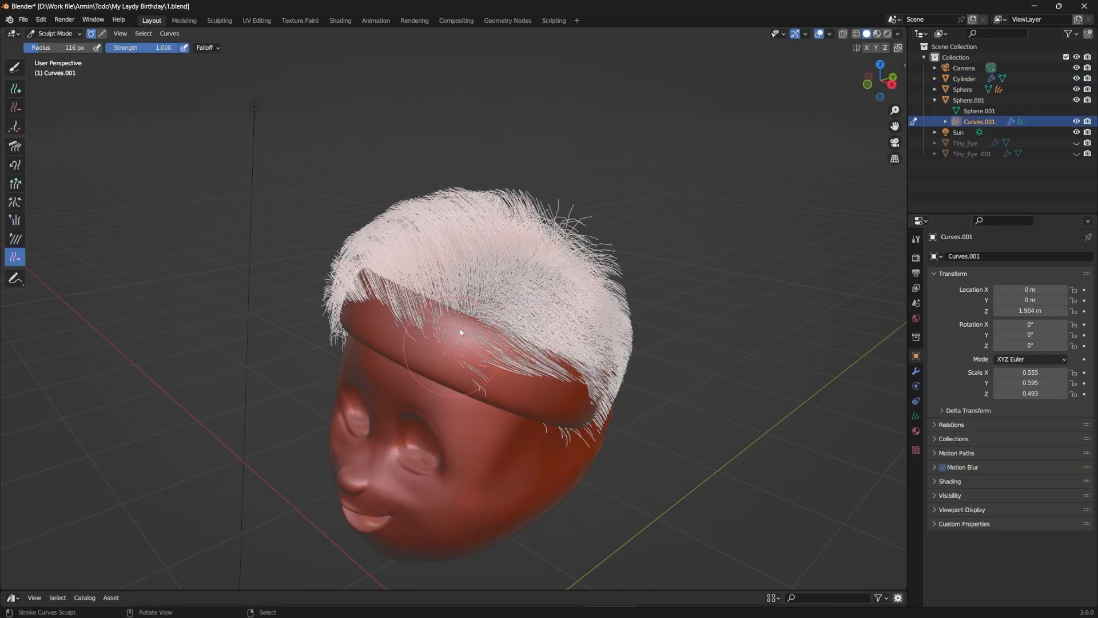
left_click_drag(461, 329, 473, 312)
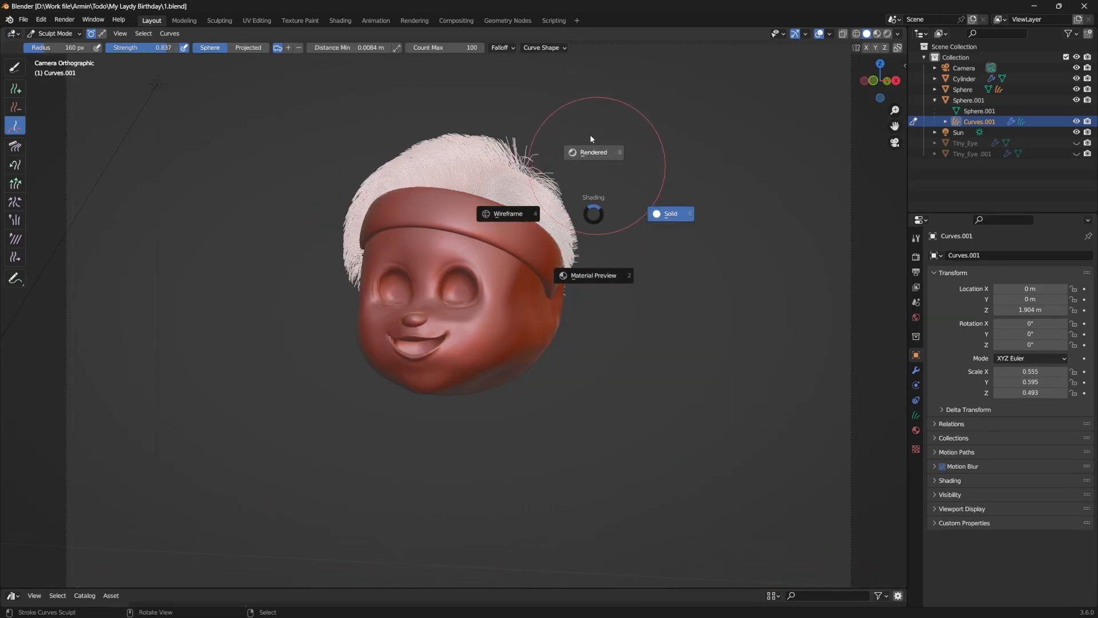
left_click(306, 98)
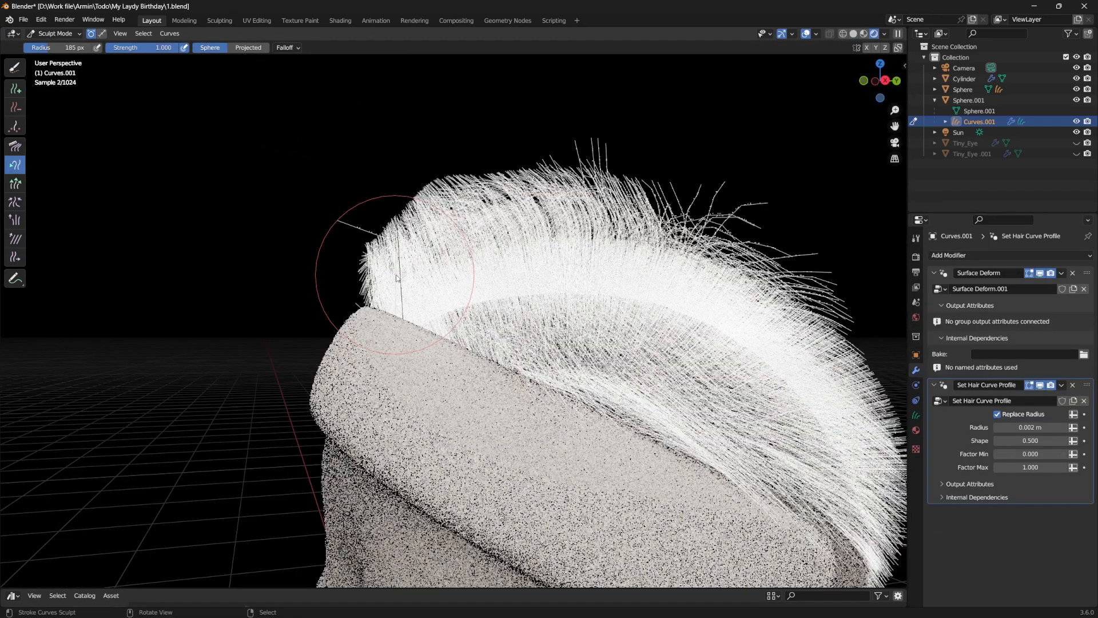
Step: Pull the front hair above the headband outward past the forehead with a 185 px Snake Hook brush
left_click_drag(421, 297, 329, 203)
mouse_move(446, 272)
left_mouse_down()
mouse_move(335, 239)
mouse_move(343, 278)
left_mouse_up()
middle_click_drag(355, 274, 350, 280)
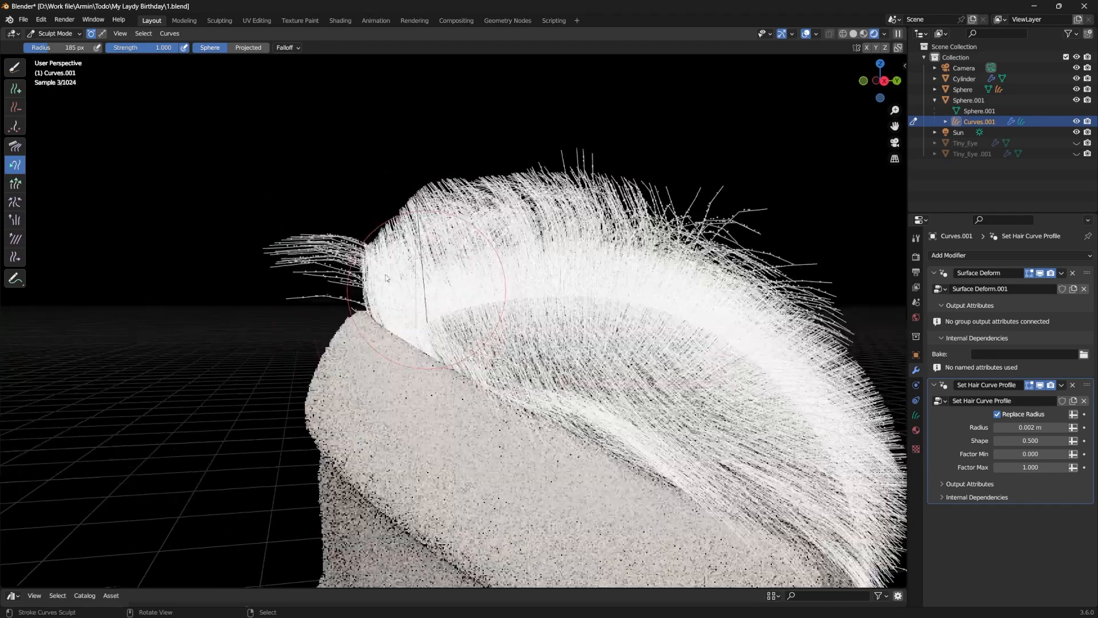
left_click_drag(423, 256, 347, 260)
mouse_move(449, 260)
left_mouse_down()
mouse_move(333, 299)
mouse_move(282, 292)
left_mouse_up()
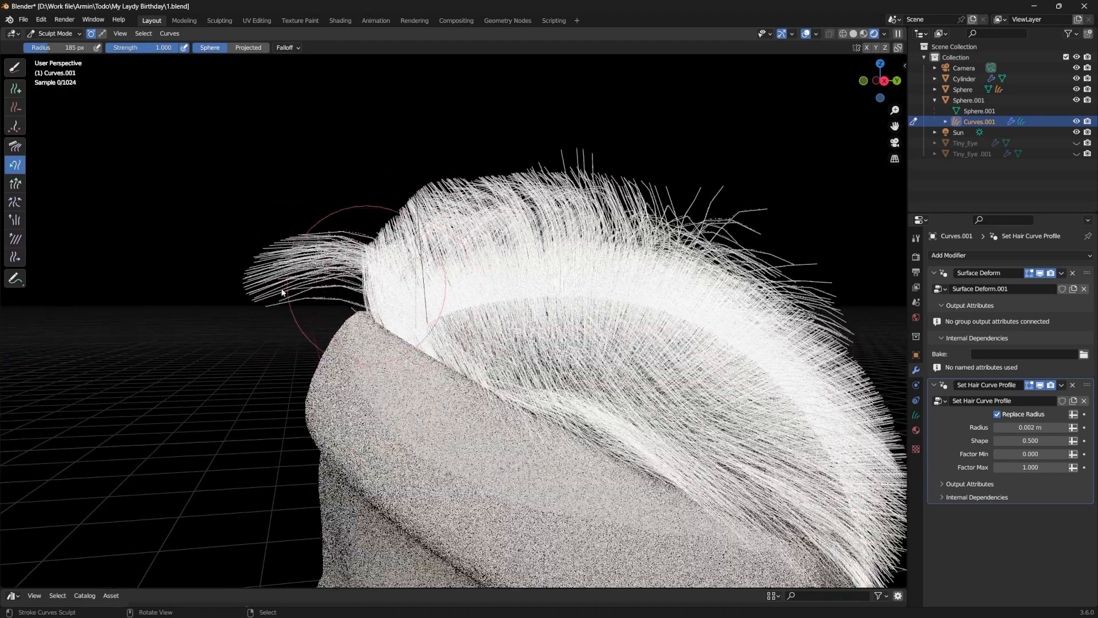
left_click_drag(426, 280, 300, 307)
Step: Pull the outer and front hair down over the edge of the headband with the 185 px Snake Hook brush
middle_click_drag(300, 306, 622, 323)
mouse_move(632, 274)
left_mouse_down()
mouse_move(647, 291)
mouse_move(639, 358)
mouse_move(642, 348)
left_mouse_up()
middle_click_drag(592, 303, 343, 282)
left_click_drag(347, 317, 346, 397)
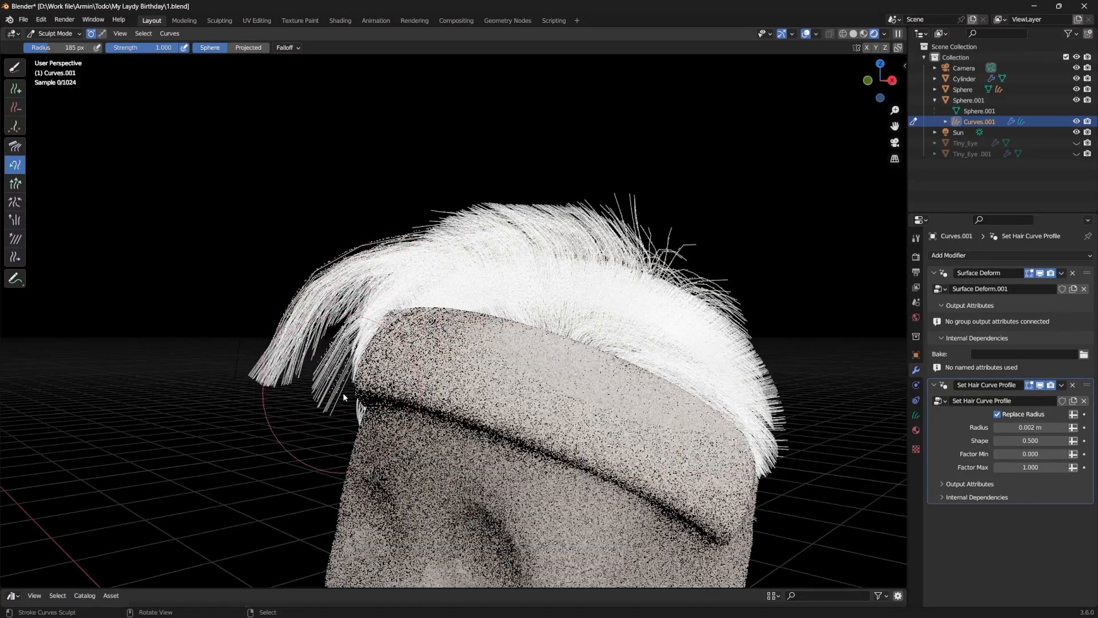
left_click_drag(385, 335, 346, 378)
left_click_drag(416, 343, 357, 366)
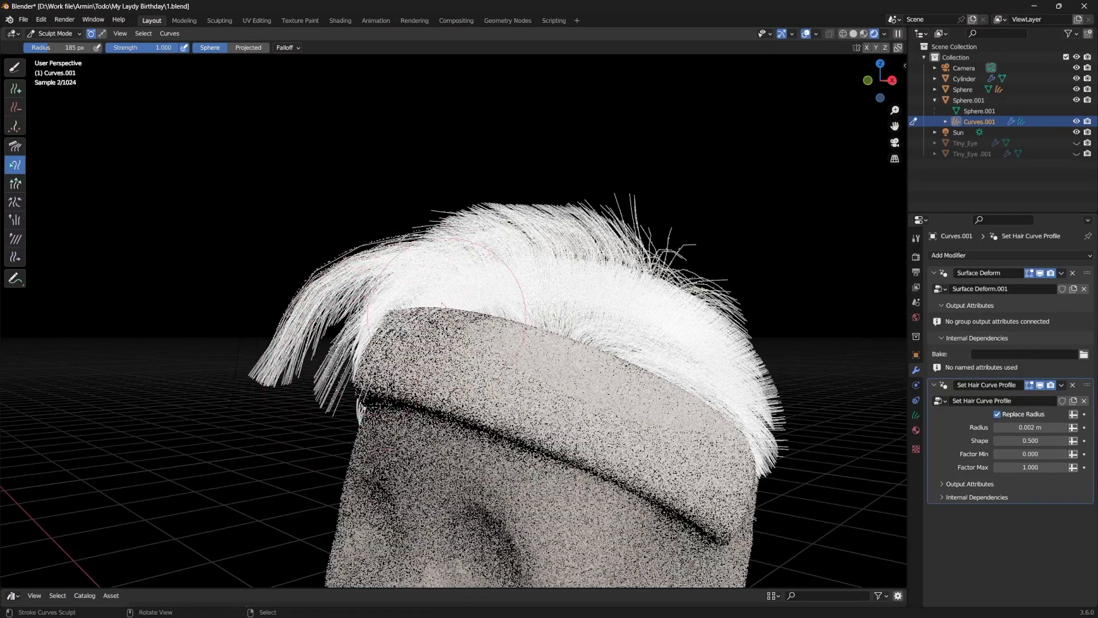
left_click_drag(409, 327, 347, 369)
Step: Pull the hair on the ear side outward and down in the camera view with a 226 px Snake Hook brush
left_click_drag(741, 413, 792, 366)
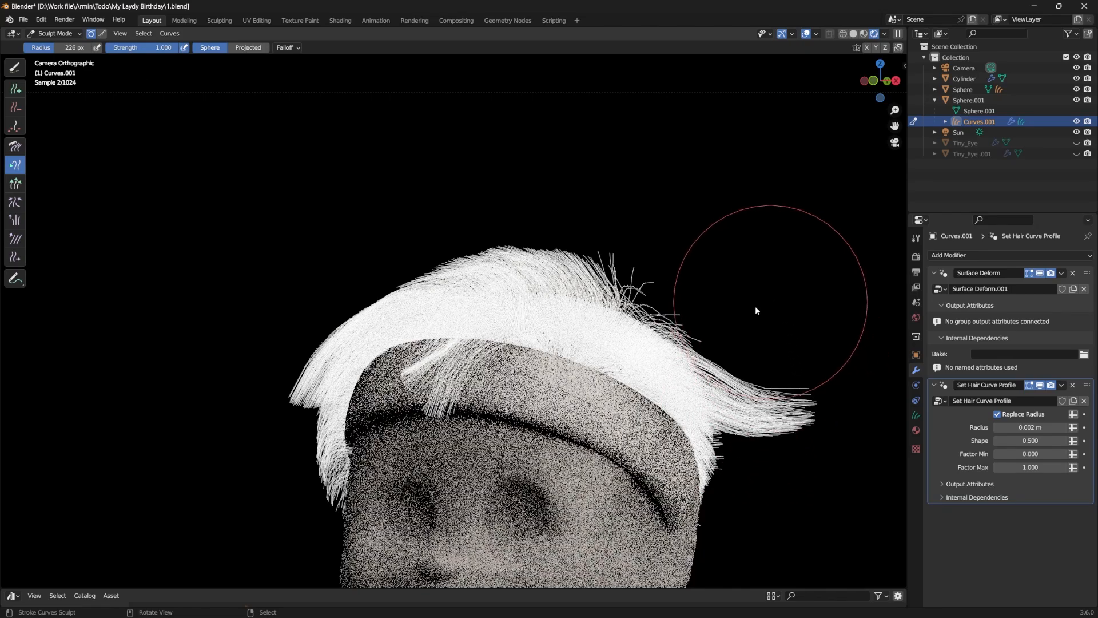
mouse_move(708, 445)
left_mouse_down()
mouse_move(716, 483)
mouse_move(741, 501)
left_mouse_up()
mouse_move(723, 426)
left_mouse_down()
mouse_move(746, 499)
mouse_move(740, 515)
left_mouse_up()
left_click_drag(812, 393, 770, 507)
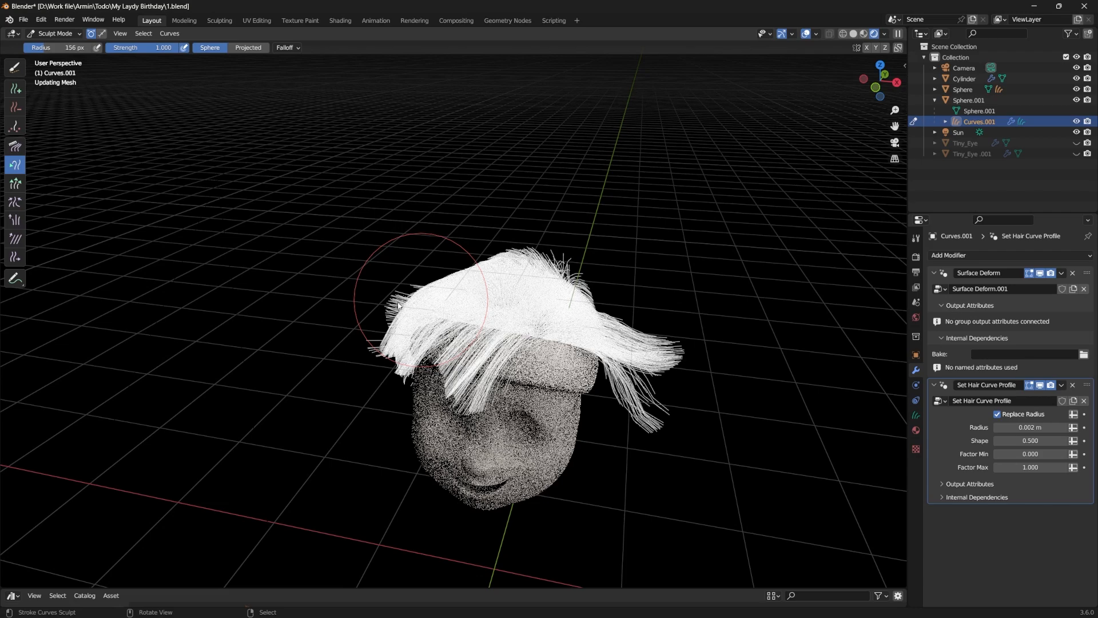
Step: Pull separate tufts up and outward along the sides and crown of the hair with the Snake Hook brush
left_click_drag(399, 306, 386, 262)
mouse_move(430, 290)
left_mouse_down()
mouse_move(386, 252)
mouse_move(380, 266)
left_mouse_up()
mouse_move(677, 332)
middle_mouse_down()
mouse_move(645, 301)
mouse_move(617, 333)
middle_mouse_up()
mouse_move(626, 331)
left_mouse_down()
mouse_move(601, 333)
mouse_move(612, 286)
left_mouse_up()
left_click_drag(550, 308, 569, 303)
mouse_move(491, 274)
left_mouse_down()
mouse_move(497, 213)
mouse_move(521, 204)
left_mouse_up()
Step: Comb the crown tufts and the fringe over the forehead with the Comb brush enlarged to 165 px
key("KP_0")
left_click(15, 147)
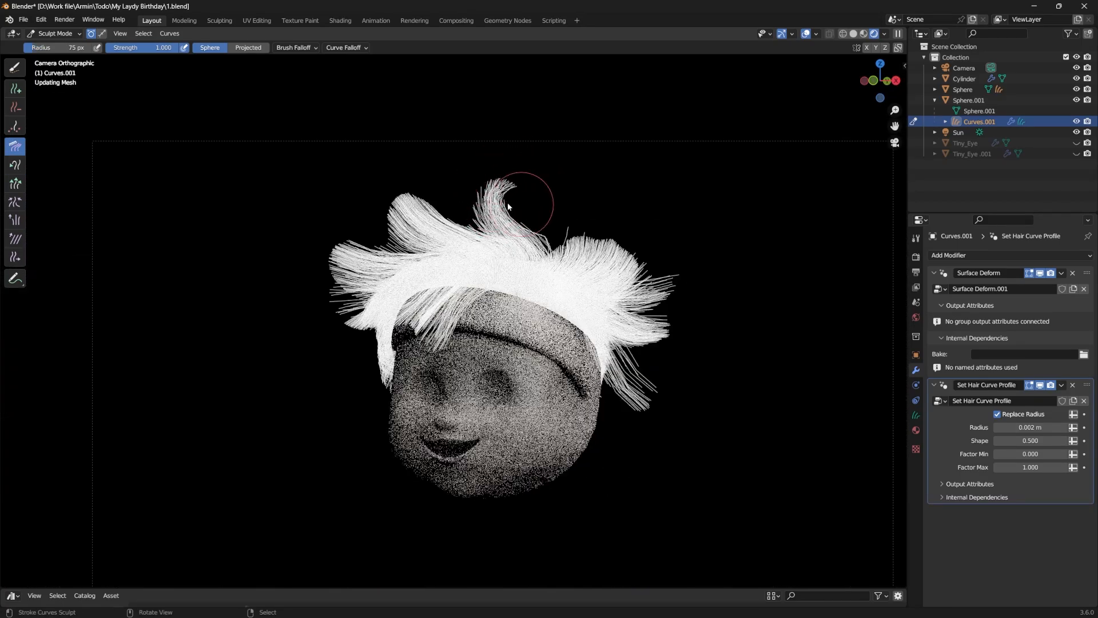
scroll(593, 194, "up", 3)
key("f")
left_click(593, 194)
mouse_move(356, 151)
left_mouse_down()
mouse_move(377, 126)
mouse_move(401, 134)
mouse_move(387, 86)
mouse_move(448, 61)
left_mouse_up()
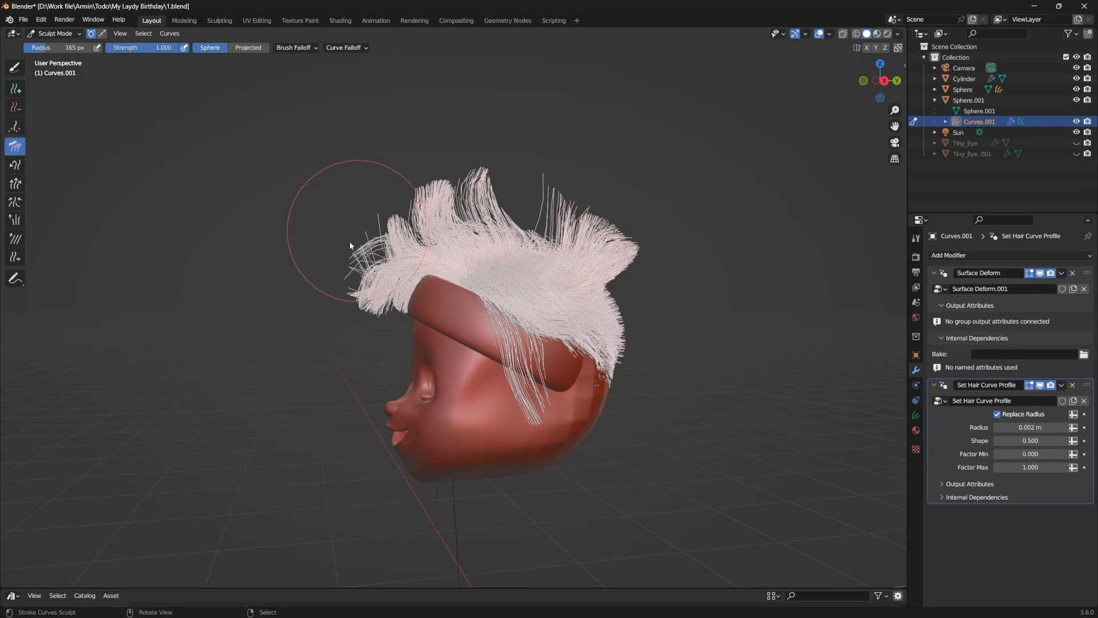
mouse_move(348, 267)
left_mouse_down()
mouse_move(369, 252)
mouse_move(356, 258)
left_mouse_up()
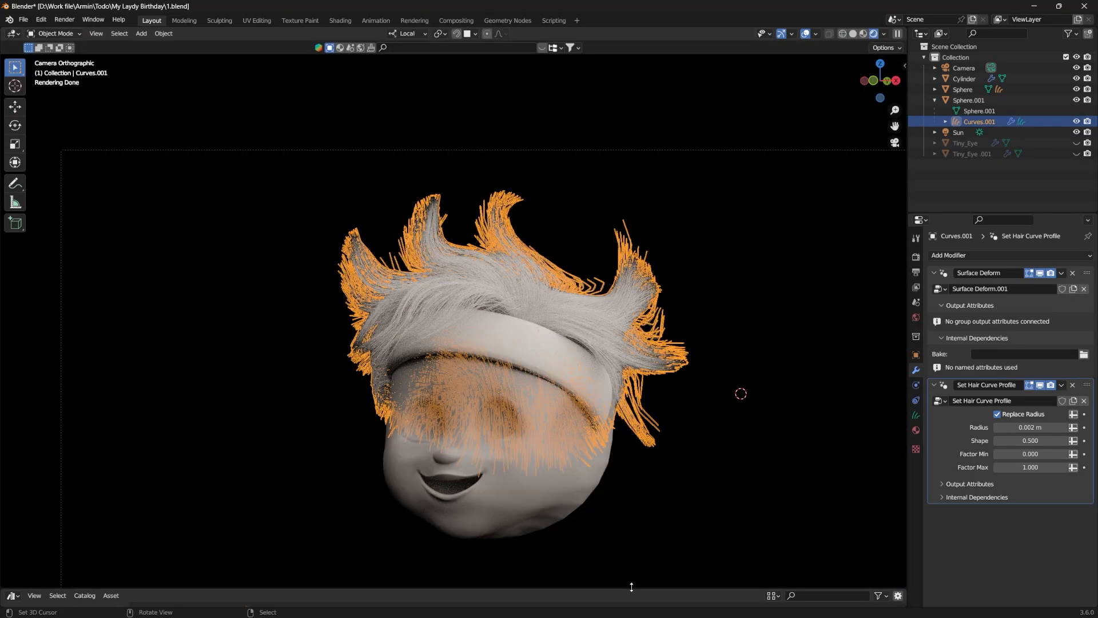
Step: Apply the Hair Curves Noise asset to the hair with distance 0.52 m and shape -0.320
left_click_drag(632, 589, 638, 425)
left_click_drag(272, 532, 596, 201)
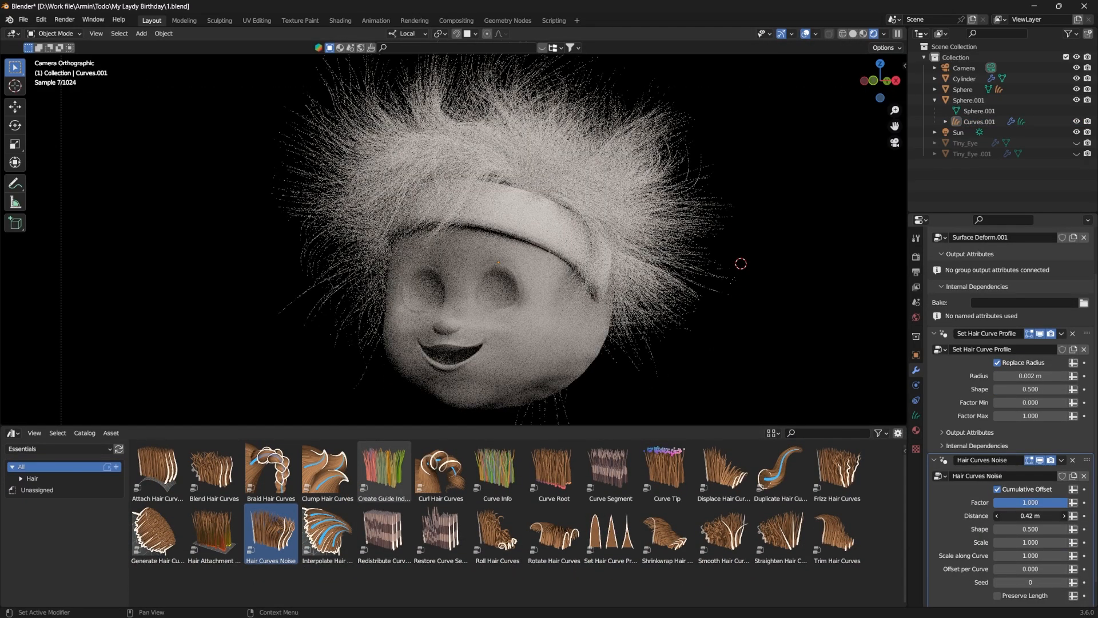
left_click_drag(1030, 516, 1044, 516)
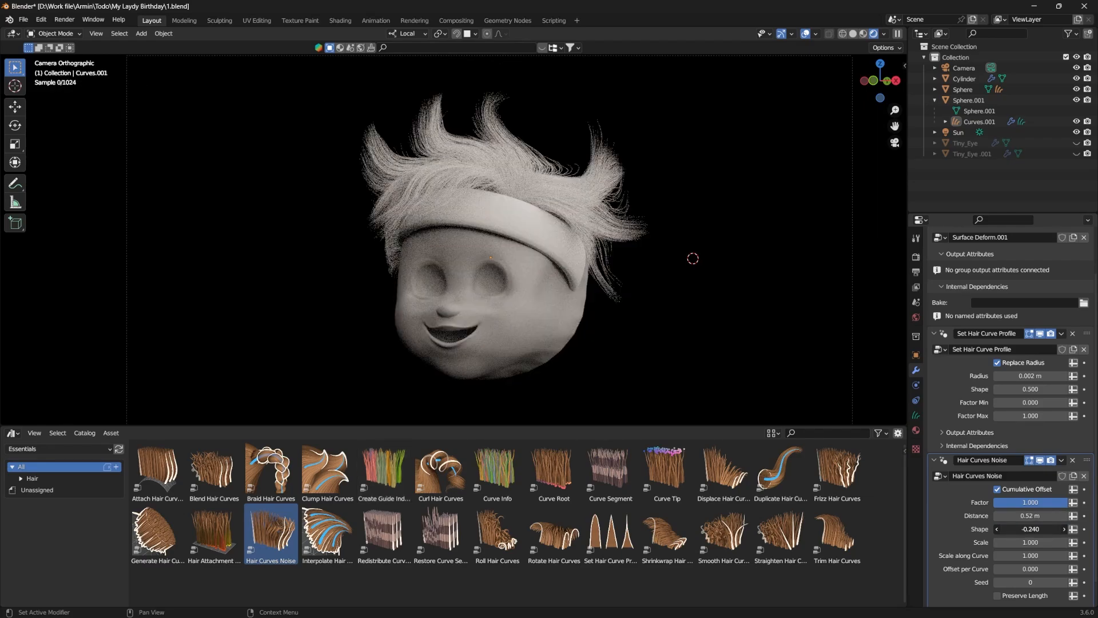
left_click_drag(1030, 529, 983, 529)
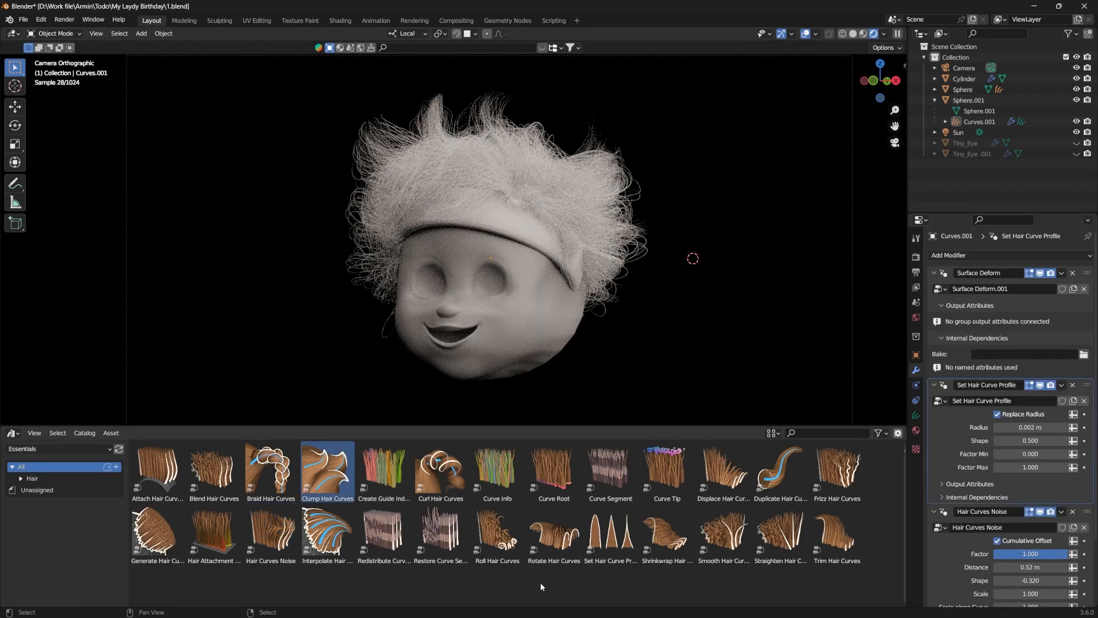
Step: Apply the Curl Hair Curves asset to the hair with radius 0.29 m and guide distance 0.04 m
left_click_drag(440, 469, 571, 189)
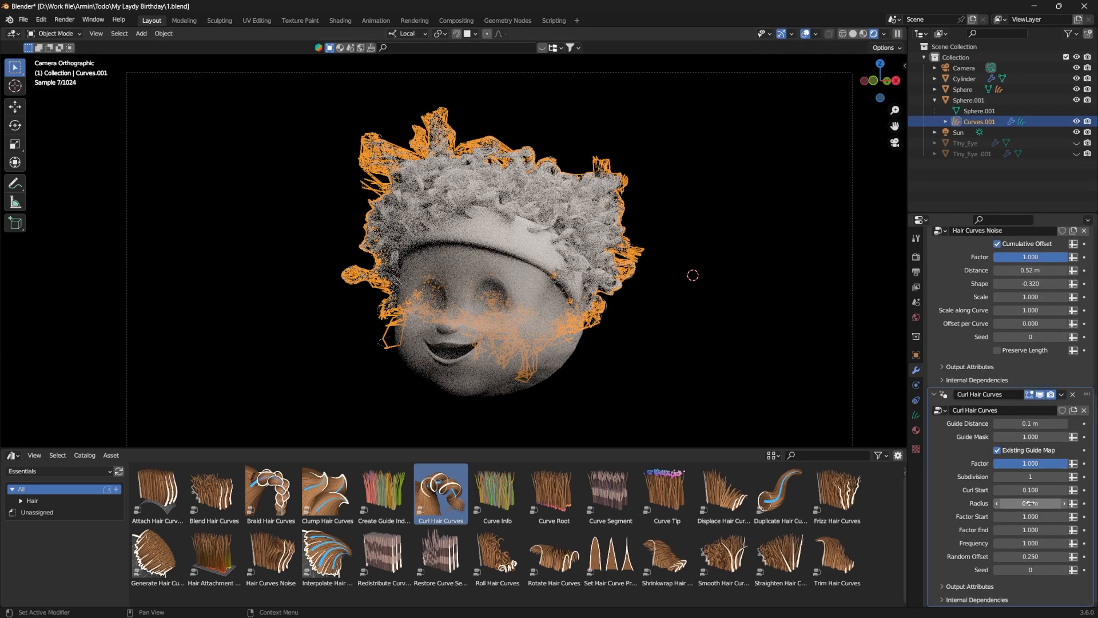
left_click_drag(1030, 503, 1004, 504)
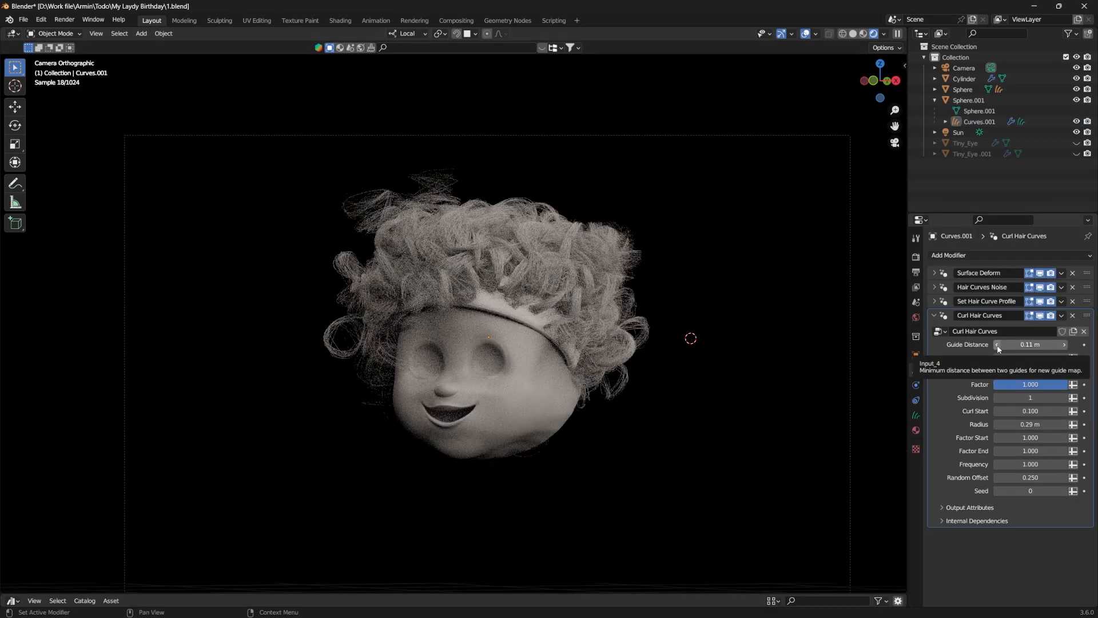
left_click_drag(1030, 345, 1013, 344)
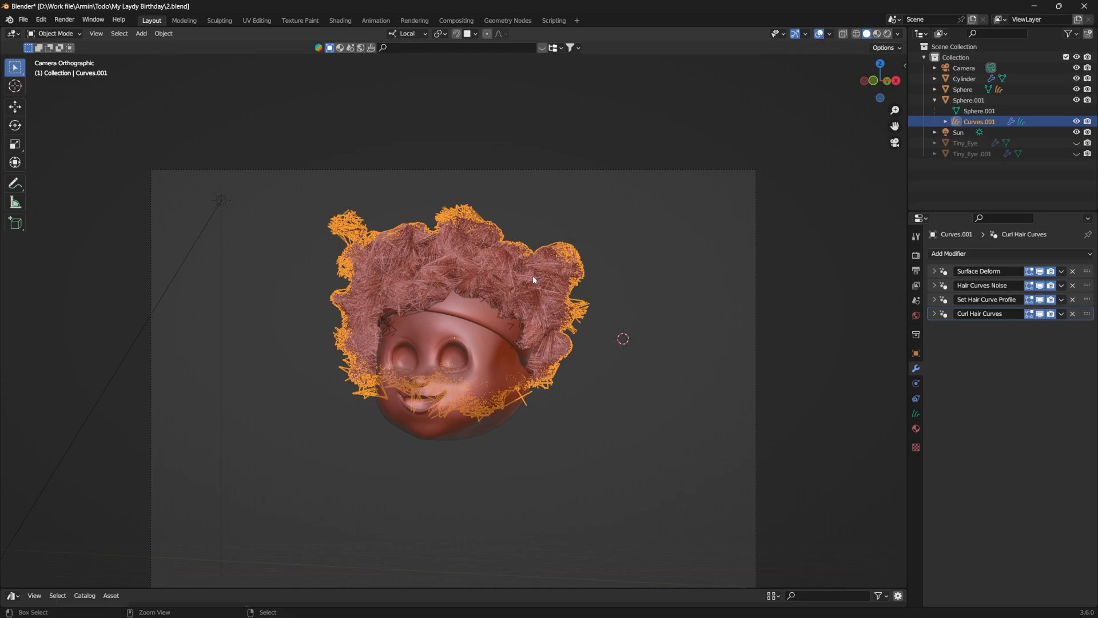
Step: Enter Sculpt Mode on the hair and lengthen the crown strands with a 165 px Grow / Shrink brush at strength 0.256
key("ctrl+Tab")
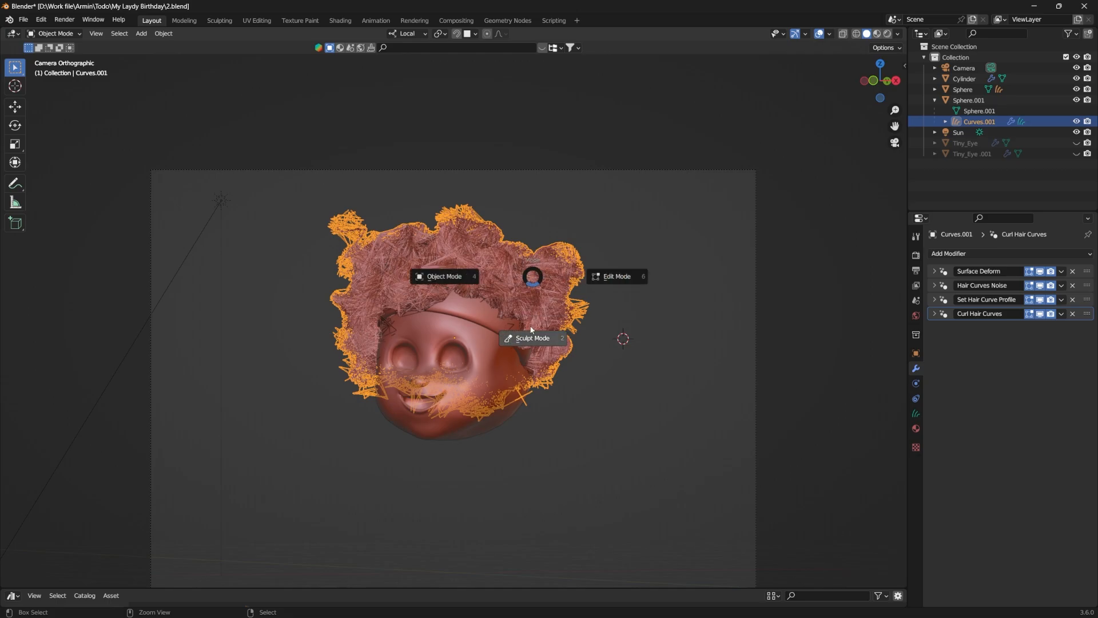
left_click(555, 307)
mouse_move(548, 230)
left_mouse_down()
mouse_move(566, 206)
mouse_move(574, 228)
left_mouse_up()
middle_click_drag(574, 229, 543, 269)
scroll(595, 218, "up", 4)
left_click_drag(615, 154, 664, 247)
scroll(629, 249, "down", 4)
middle_click_drag(580, 245, 527, 238)
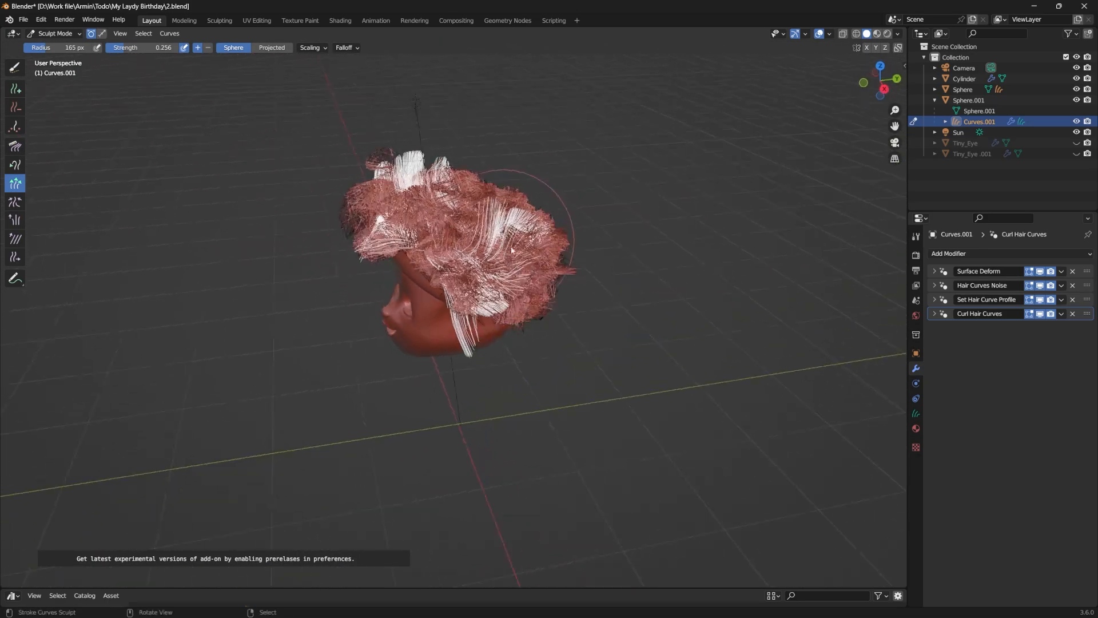
mouse_move(525, 289)
left_mouse_down()
mouse_move(537, 249)
mouse_move(514, 233)
left_mouse_up()
mouse_move(471, 223)
middle_mouse_down()
mouse_move(418, 234)
mouse_move(490, 232)
mouse_move(488, 185)
mouse_move(334, 194)
mouse_move(380, 188)
mouse_move(490, 232)
mouse_move(493, 189)
mouse_move(531, 171)
mouse_move(457, 182)
middle_mouse_up()
Step: Enlarge the Grow / Shrink brush to 191 px and lengthen the hair around the top and back of the head
key("f")
left_click(522, 333)
left_click_drag(523, 333, 556, 300)
middle_click_drag(509, 296, 401, 304)
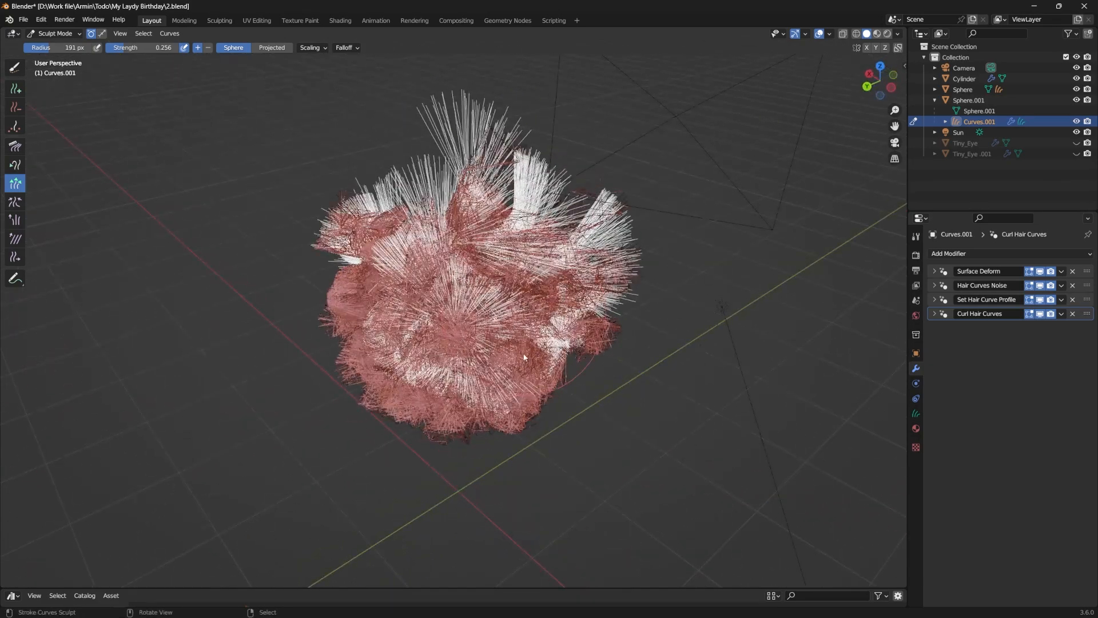
left_click_drag(509, 348, 589, 342)
middle_click_drag(589, 342, 627, 318)
left_click_drag(396, 353, 382, 355)
middle_click_drag(532, 320, 657, 303)
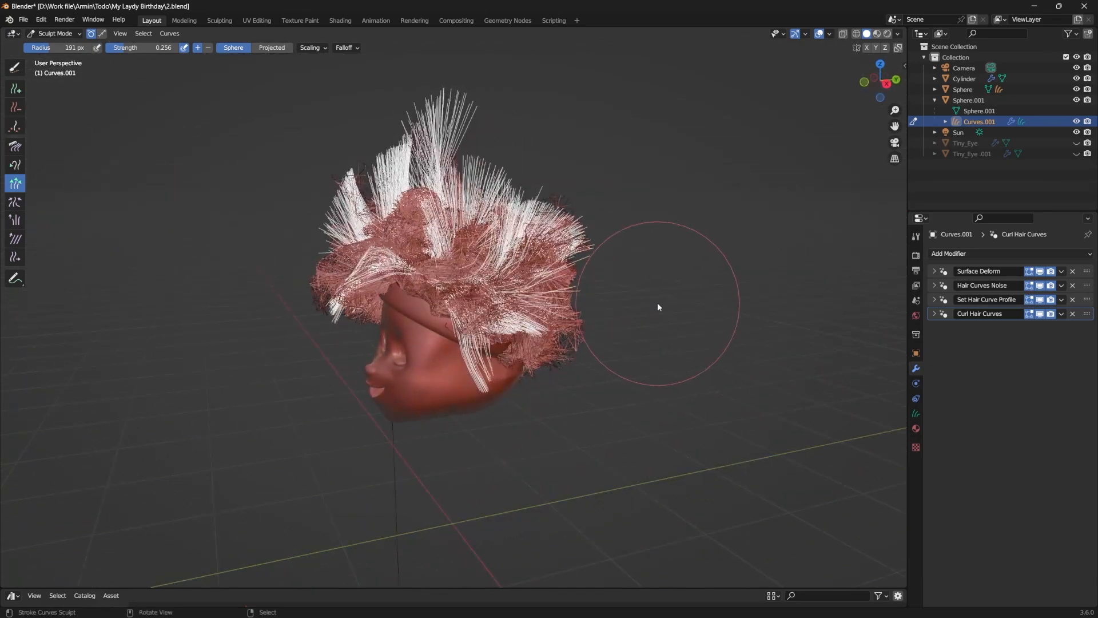
Step: Return to Object Mode in the camera view and check the hair in Rendered shading
key("KP_0")
key("ctrl+Tab")
right_click(657, 257)
key("z")
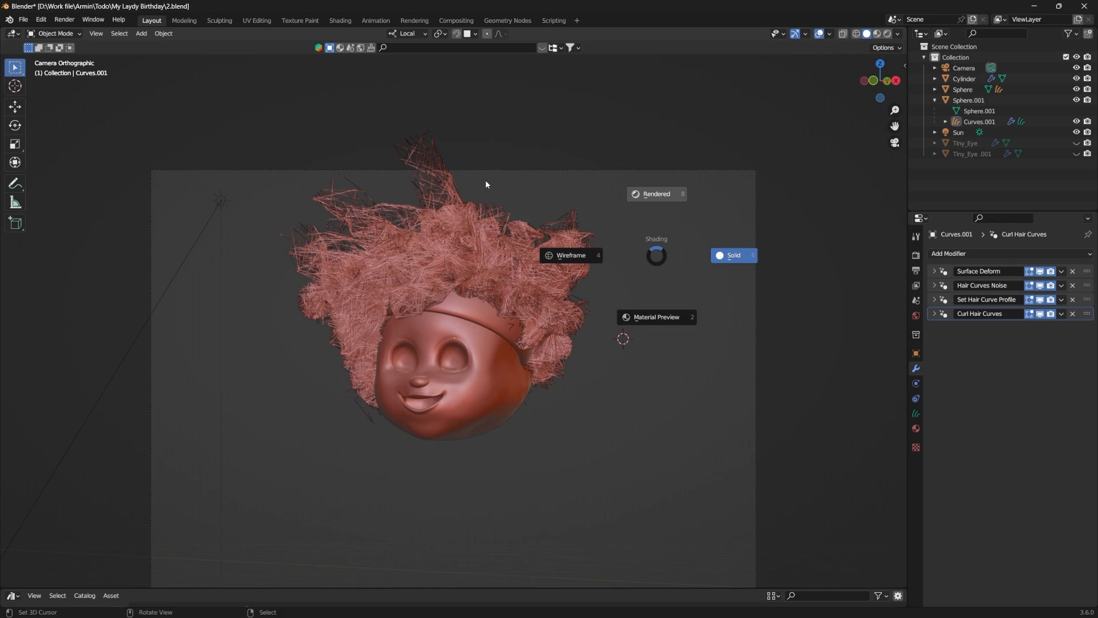
key("8")
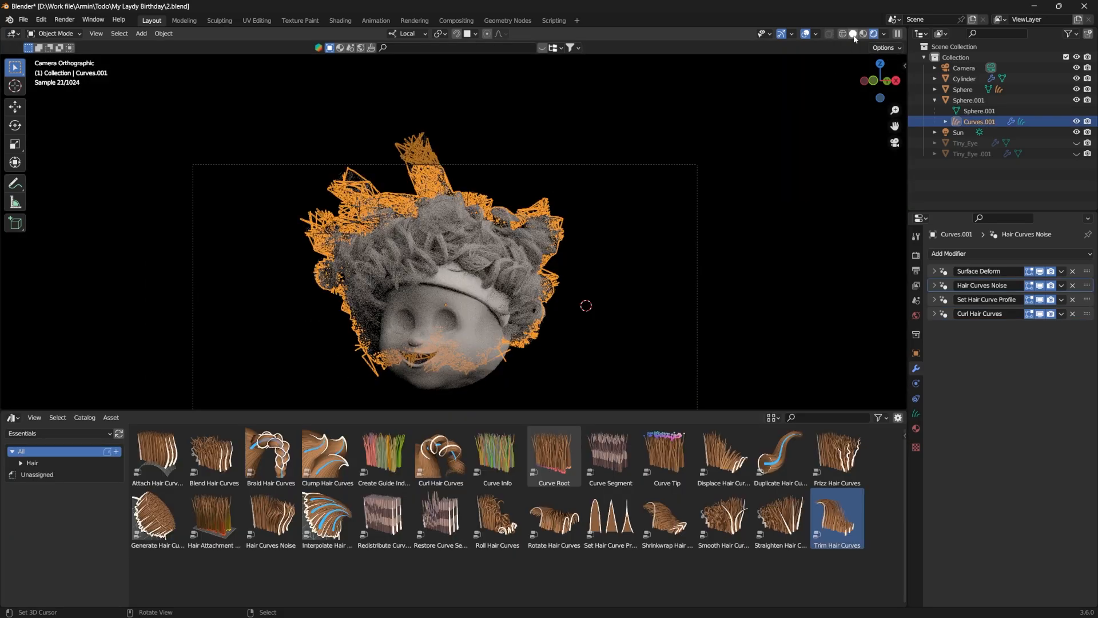
Step: Return to Sculpt Mode in Solid shading and comb the tall crown strands sideways and down with a 191 px Comb brush
left_click(853, 35)
key("ctrl+Tab")
left_click(520, 270)
scroll(389, 135, "up", 3)
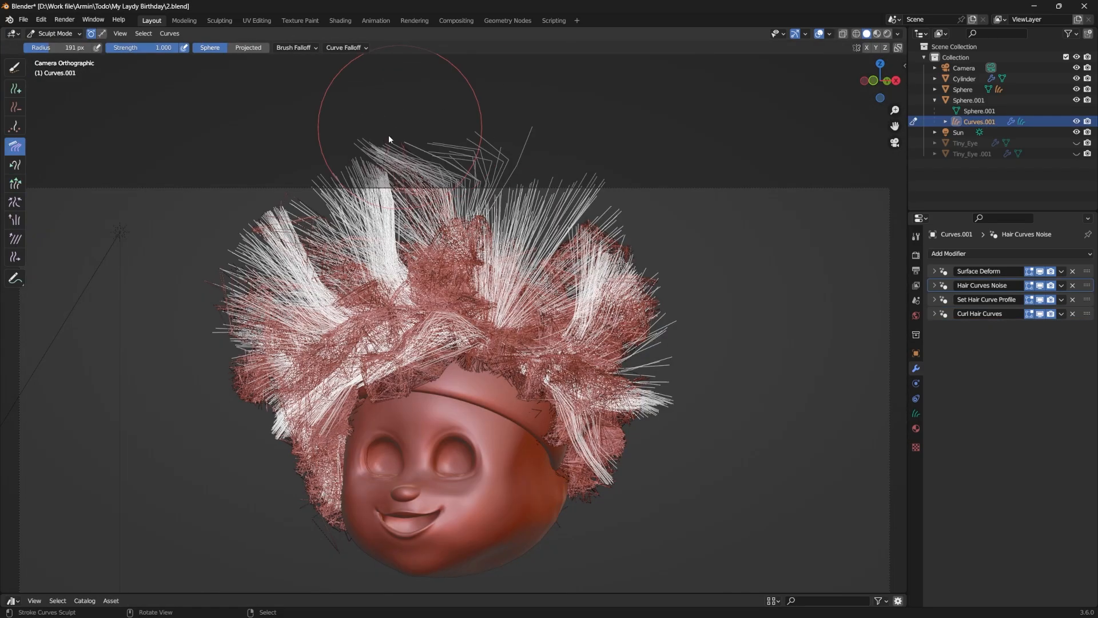
mouse_move(389, 139)
left_mouse_down()
mouse_move(523, 129)
mouse_move(355, 147)
mouse_move(404, 155)
mouse_move(389, 191)
mouse_move(518, 237)
mouse_move(534, 222)
mouse_move(468, 233)
mouse_move(537, 239)
left_mouse_up()
Step: Switch the hair back to Object Mode with Solid viewport shading
key("ctrl+Tab")
scroll(190, 162, "down", 1)
right_click(611, 253)
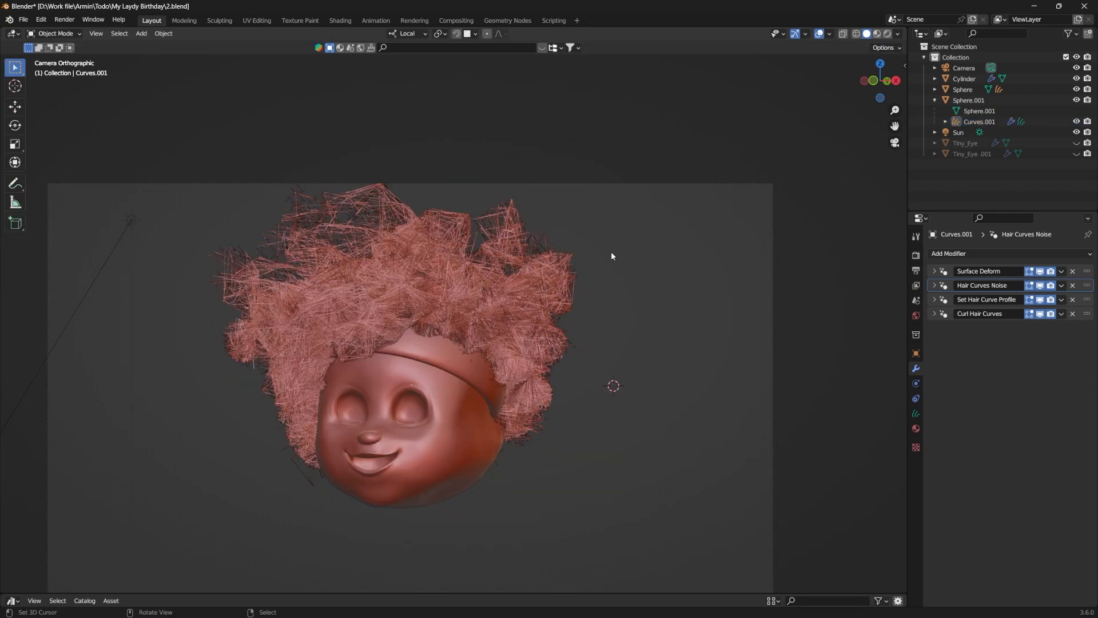
key("z")
left_click(689, 250)
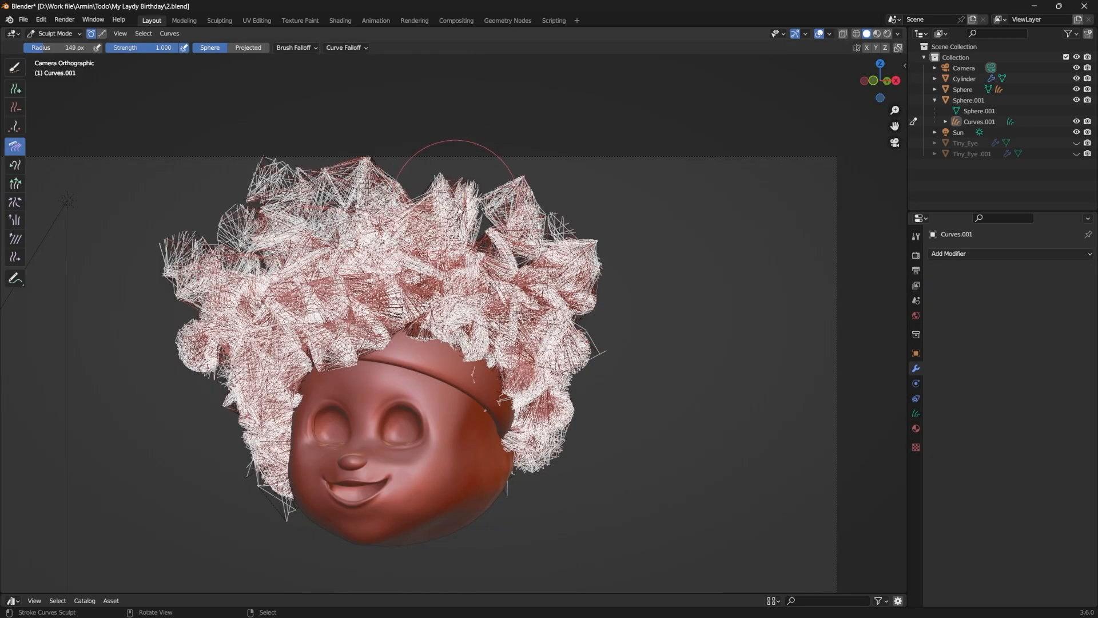
Step: Comb the curls on the crown and along both sides of the head into shape with a 149 px Comb brush
left_click_drag(450, 245, 587, 276)
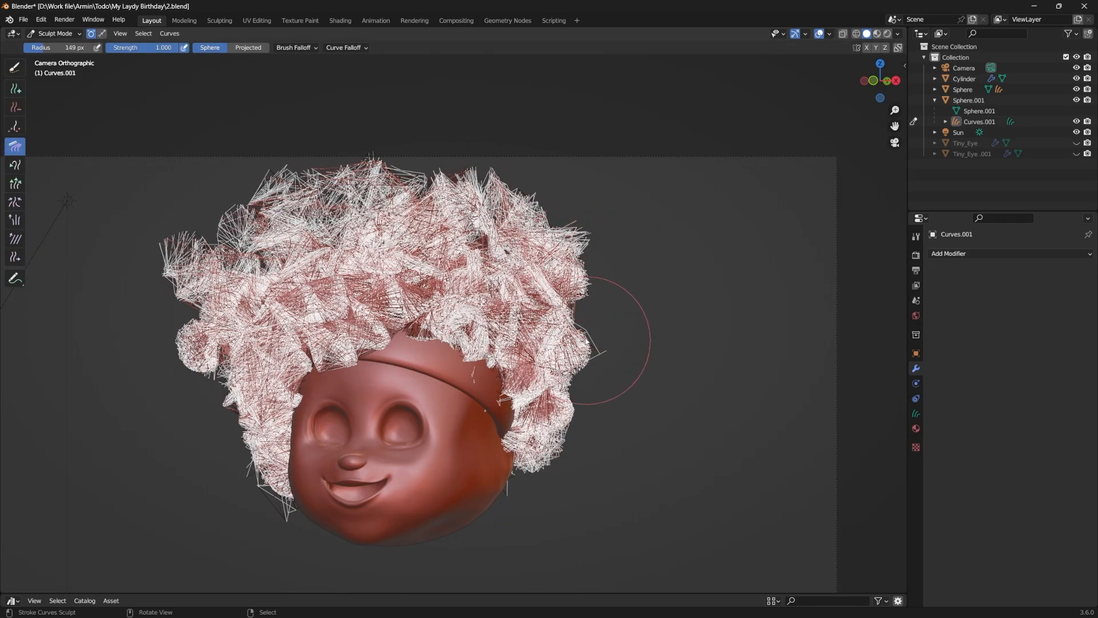
left_click_drag(586, 342, 572, 385)
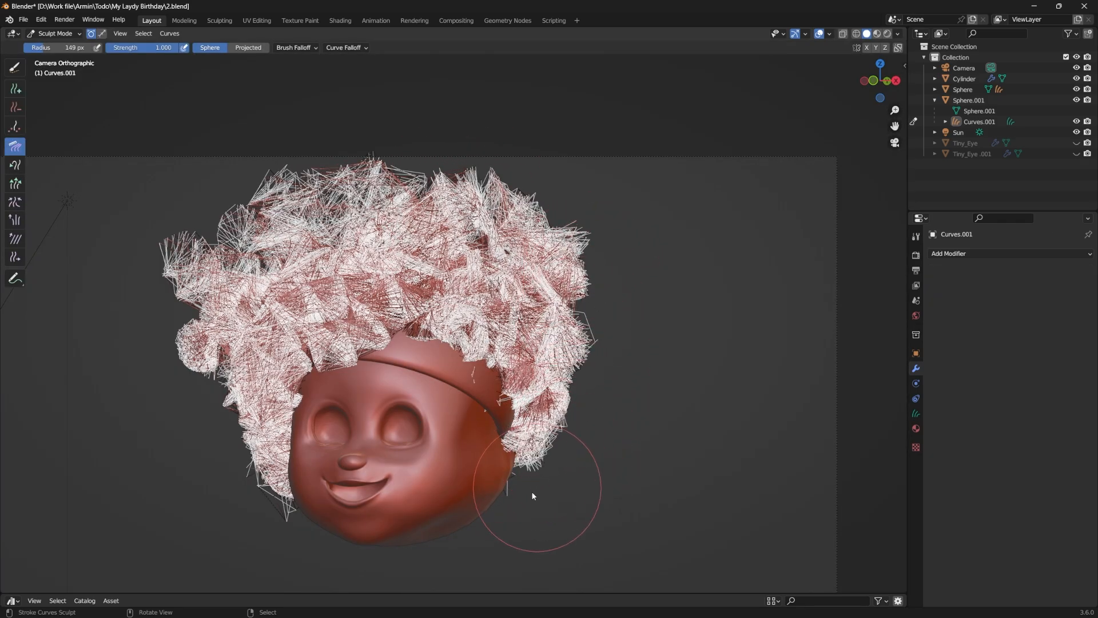
left_click_drag(533, 492, 547, 458)
mouse_move(176, 269)
left_mouse_down()
mouse_move(204, 284)
mouse_move(193, 317)
mouse_move(183, 293)
left_mouse_up()
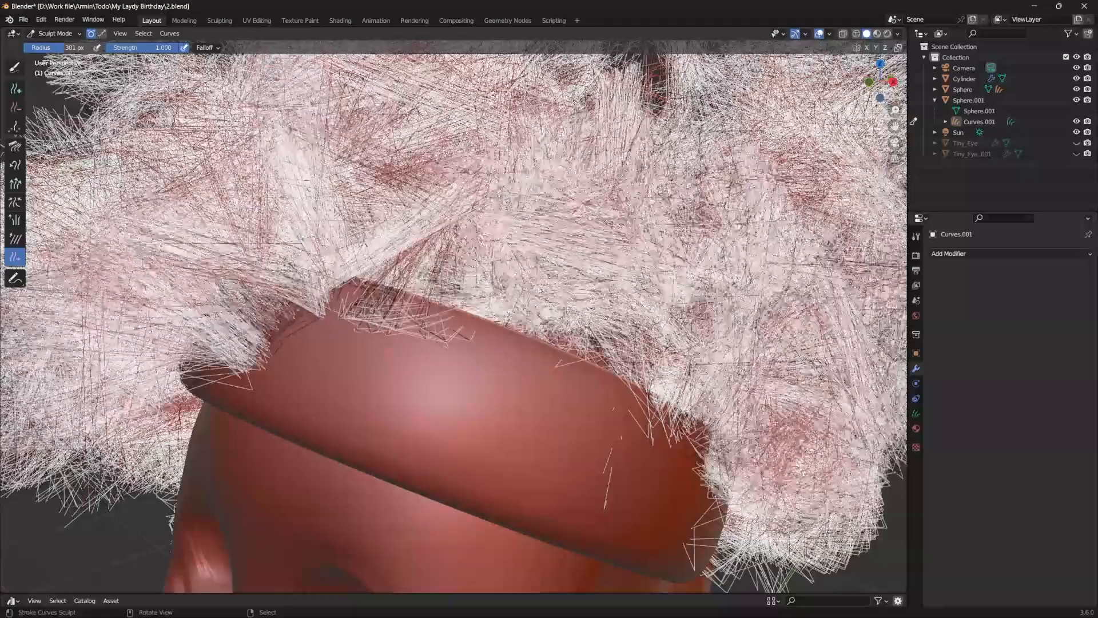
Step: Slide stray hair off the headband with a 301 px Slide brush, and comb the front hair with a 193 px Comb brush
left_click_drag(415, 343, 430, 300)
left_click_drag(492, 341, 444, 312)
left_click_drag(303, 340, 252, 260)
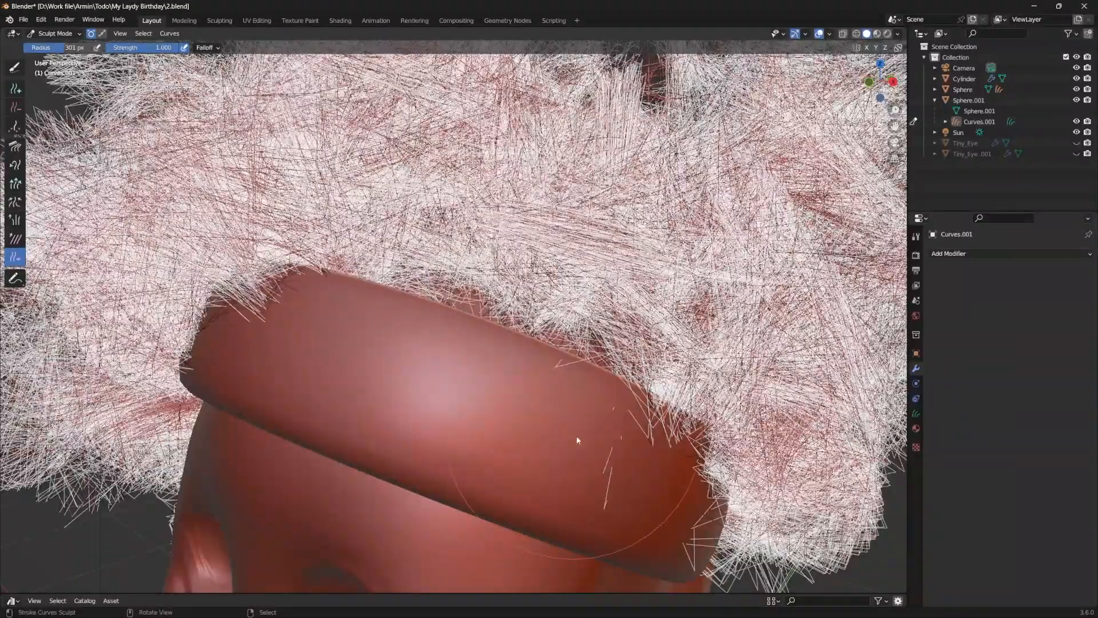
left_click_drag(577, 440, 546, 439)
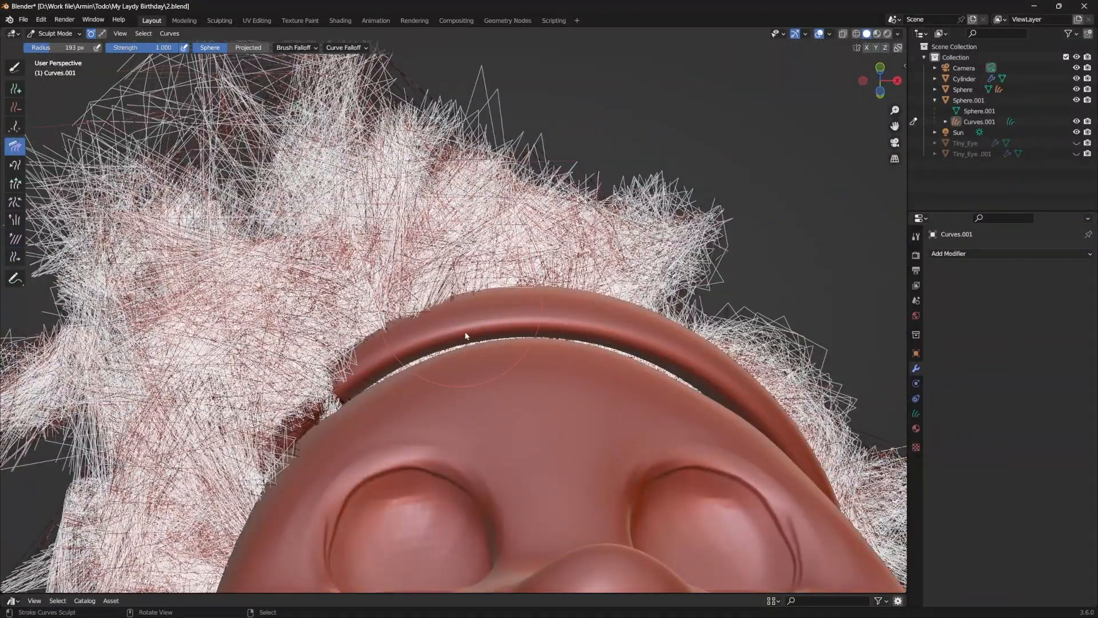
mouse_move(466, 336)
left_mouse_down()
mouse_move(432, 370)
mouse_move(400, 332)
left_mouse_up()
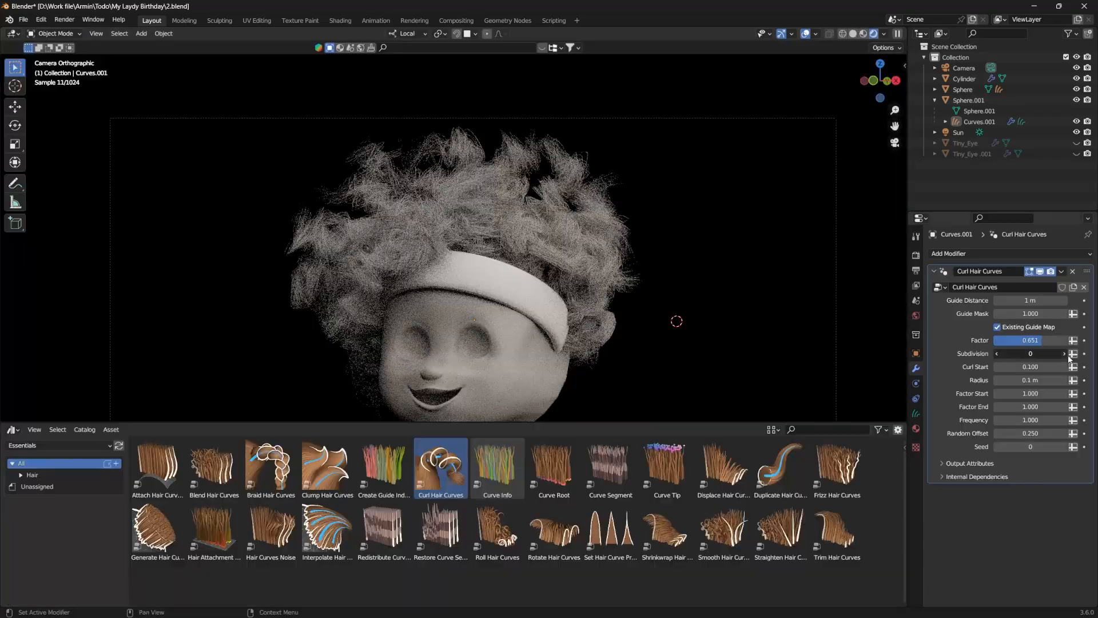
Step: Increase the subdivision and radius of the Curl Hair Curves modifier
left_click(1066, 355)
left_click(1066, 356)
left_click_drag(1042, 380, 1081, 380)
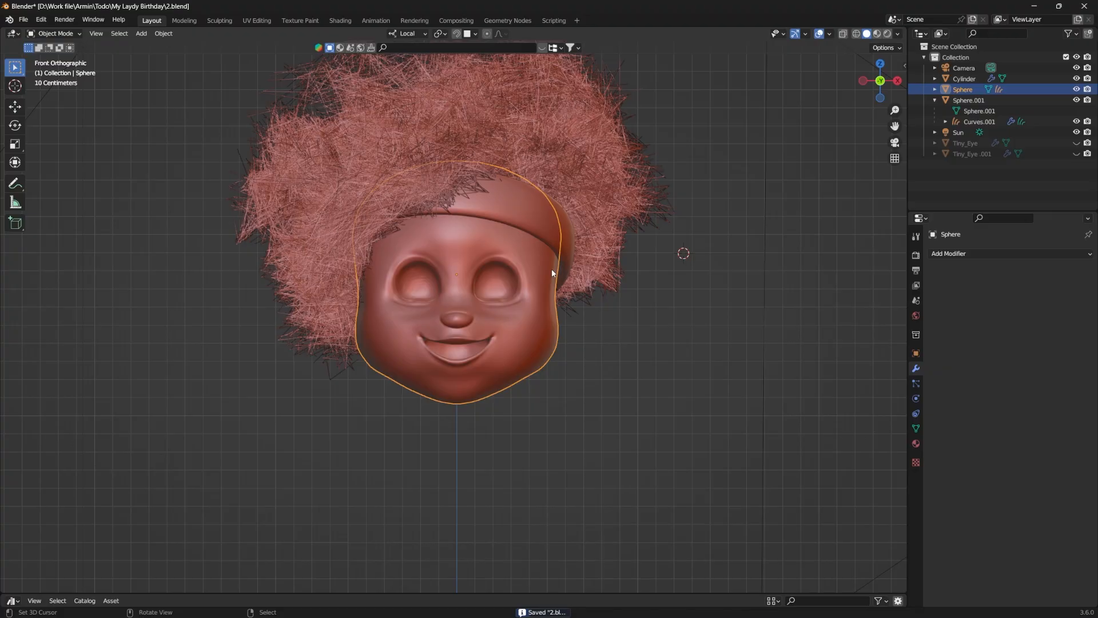
Step: Add a UV sphere for the eye and move it along Y toward the front of the face
key("shift+a")
mouse_move(557, 285)
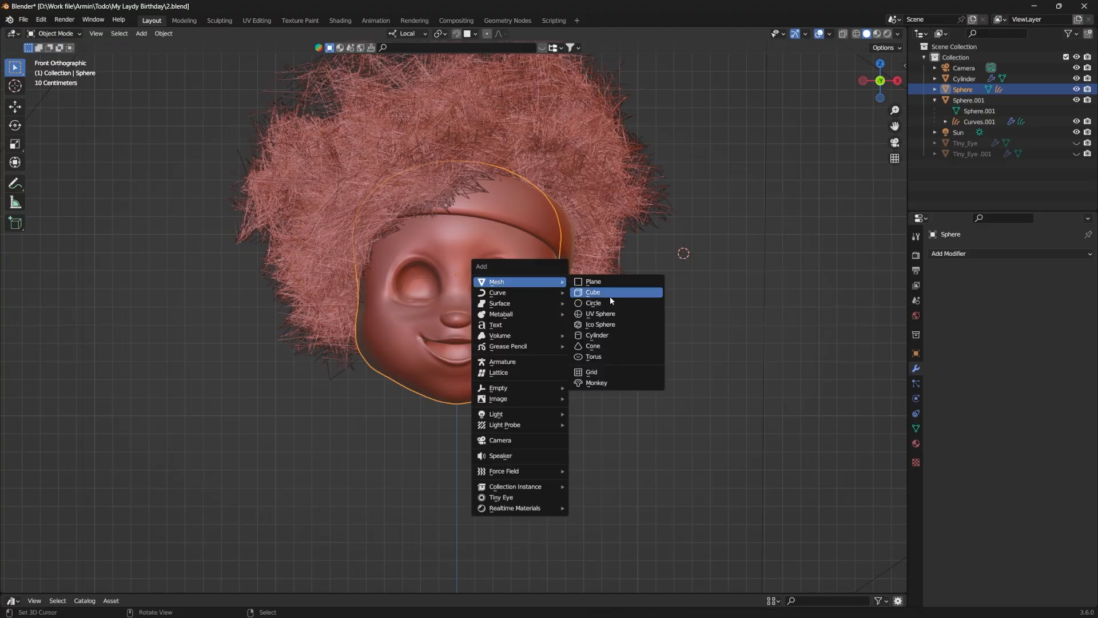
left_click(601, 313)
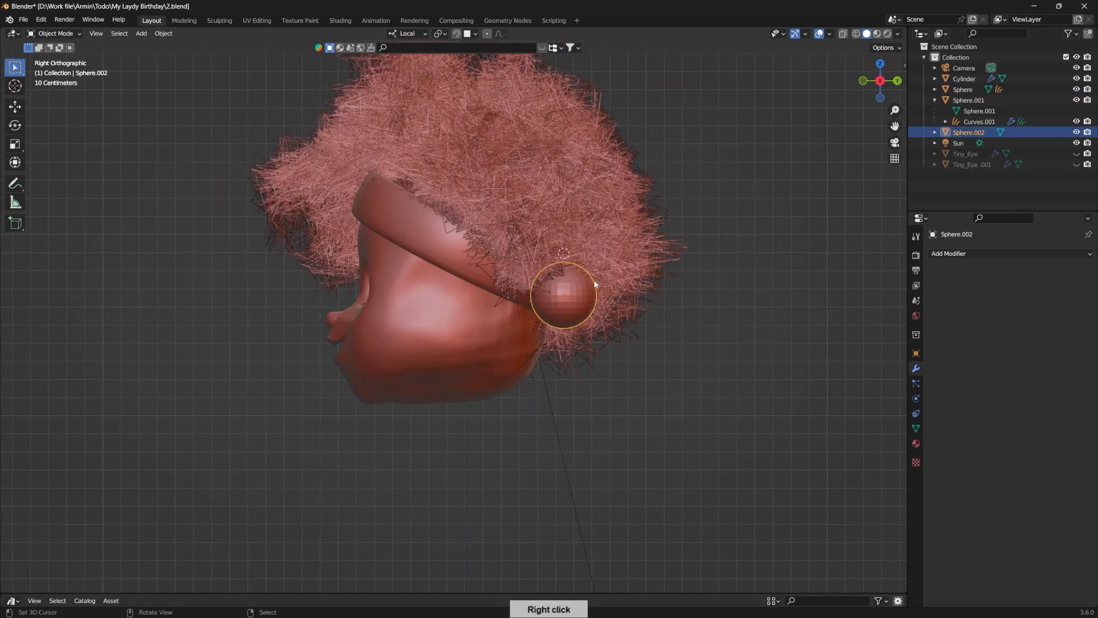
key("g")
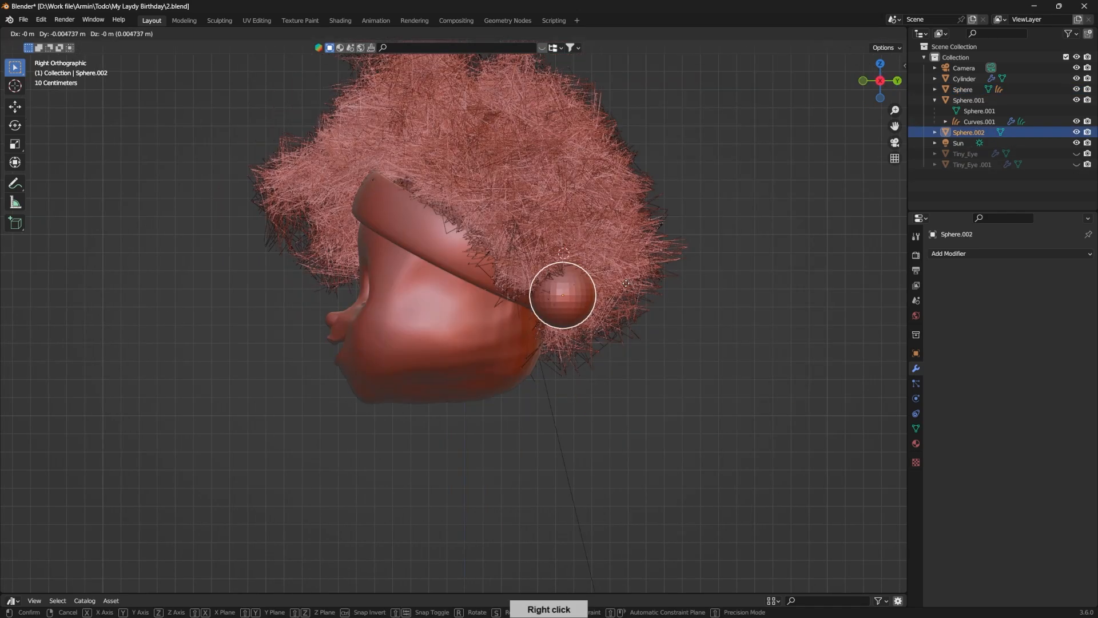
key("y")
left_click(500, 284)
Step: Flatten the eye sphere along its local Y axis and start rotating it
key("s")
key("y")
key("y")
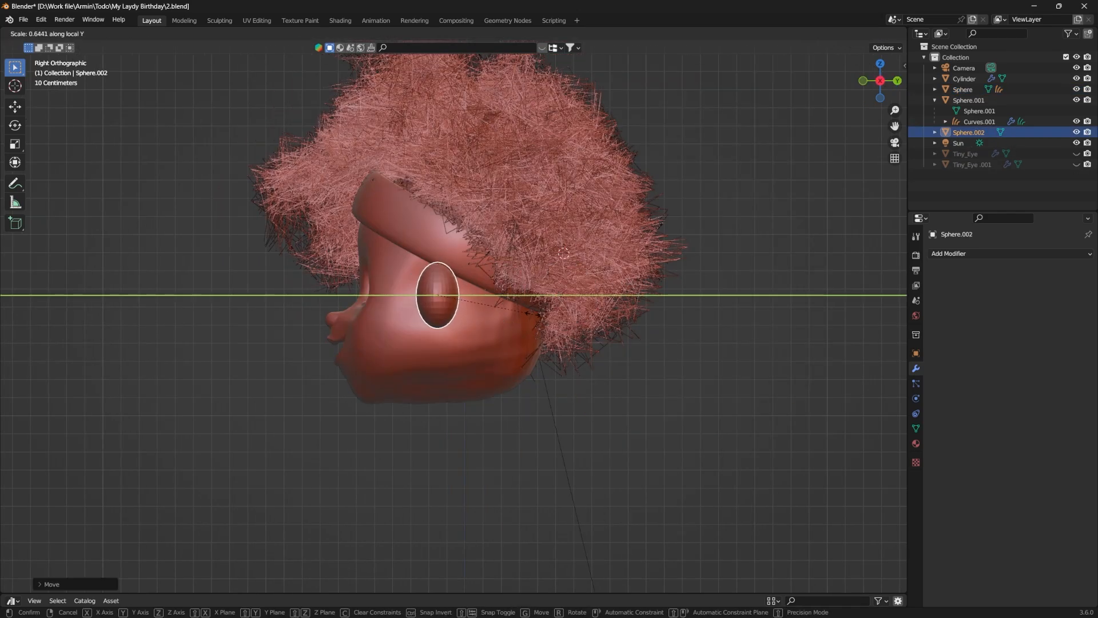
left_click(517, 315)
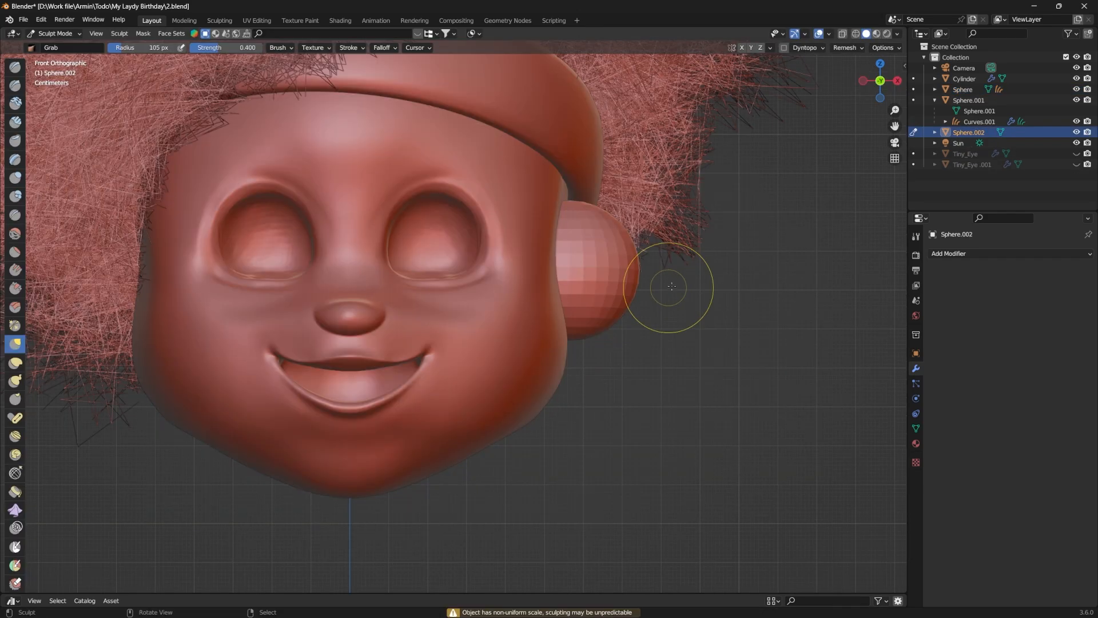
key("r")
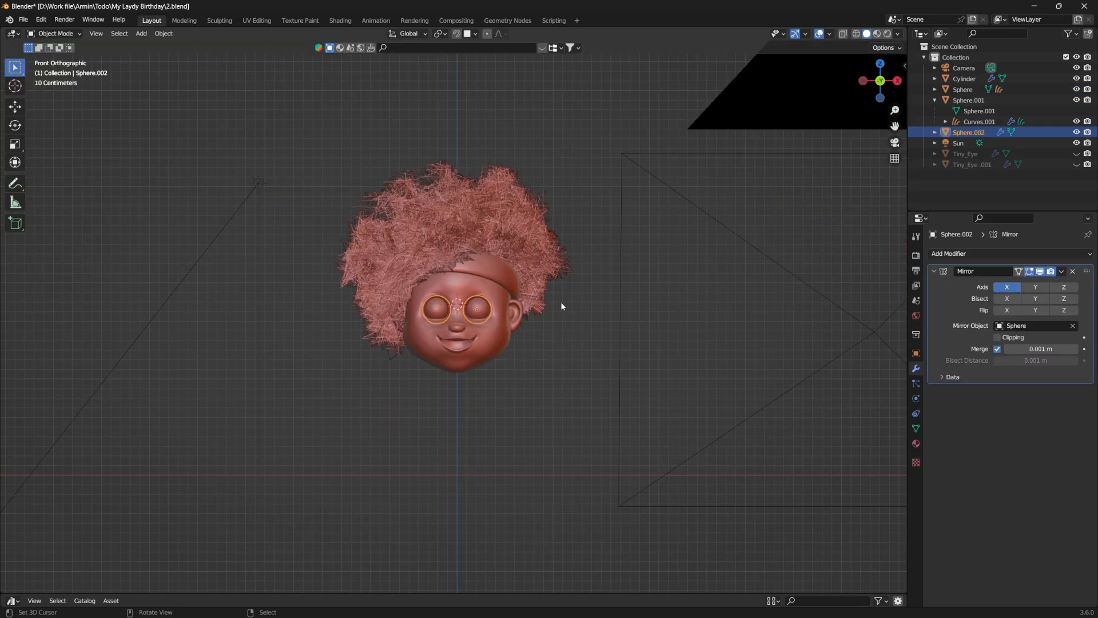
Step: Replace the eye sphere with a Tiny Eye and move it along Z and X into the character's left eye socket
key("Delete")
key("shift+a")
mouse_move(498, 305)
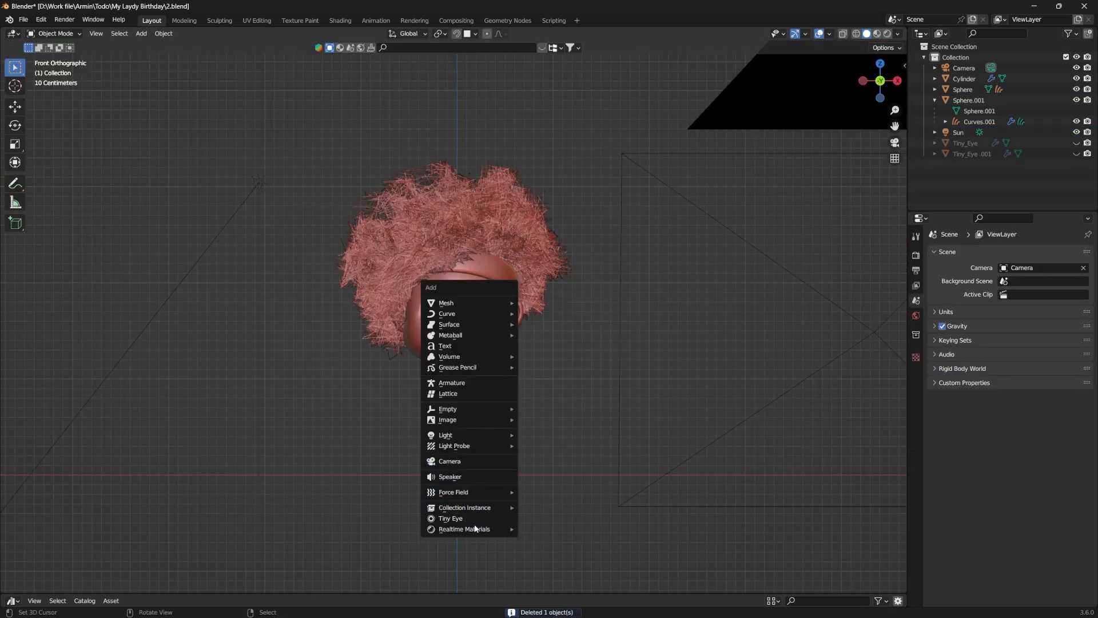
left_click(450, 519)
scroll(506, 316, "up", 5)
key("g")
key("z")
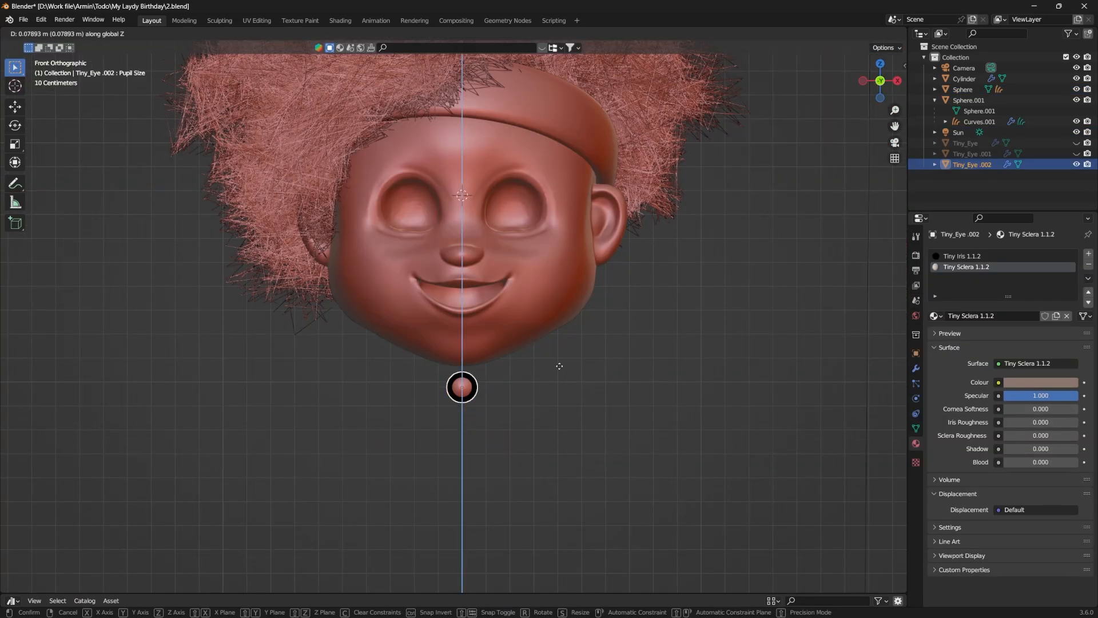
left_click(578, 281)
key("g")
key("x")
left_click(693, 255)
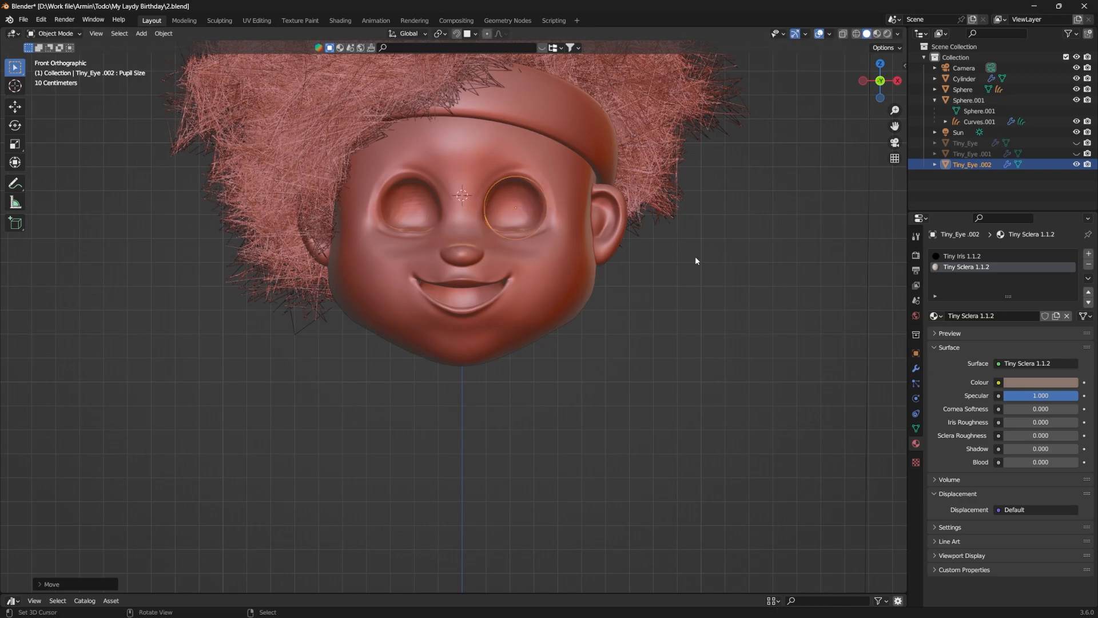
Step: Duplicate the Tiny Eye along X into the character's right eye socket
scroll(686, 286, "up", 4)
key("shift+d")
key("x")
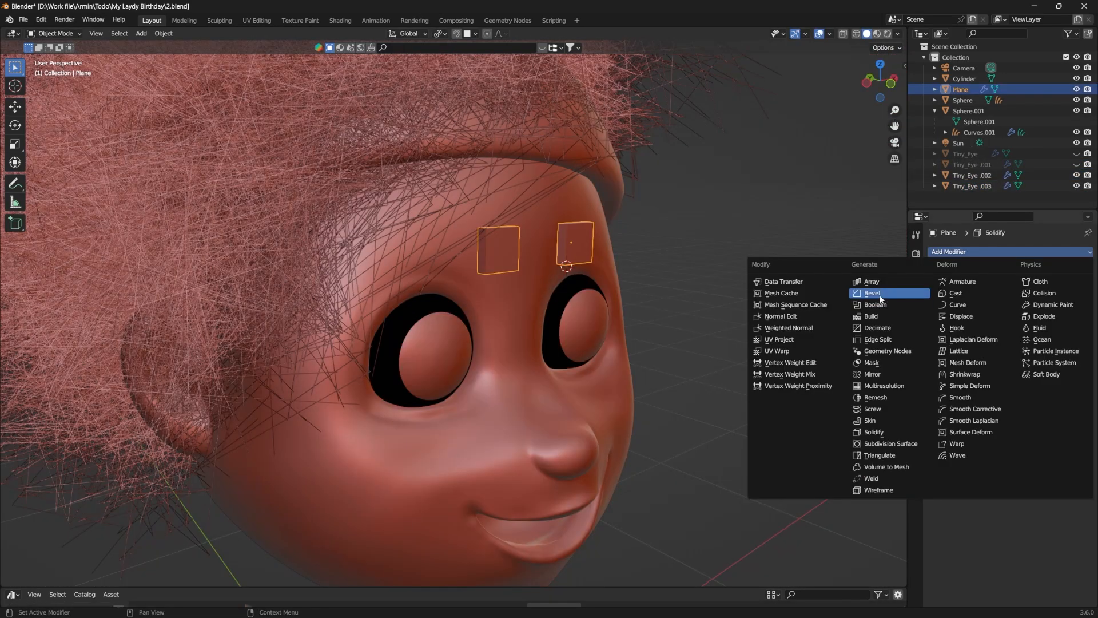
left_click(881, 294)
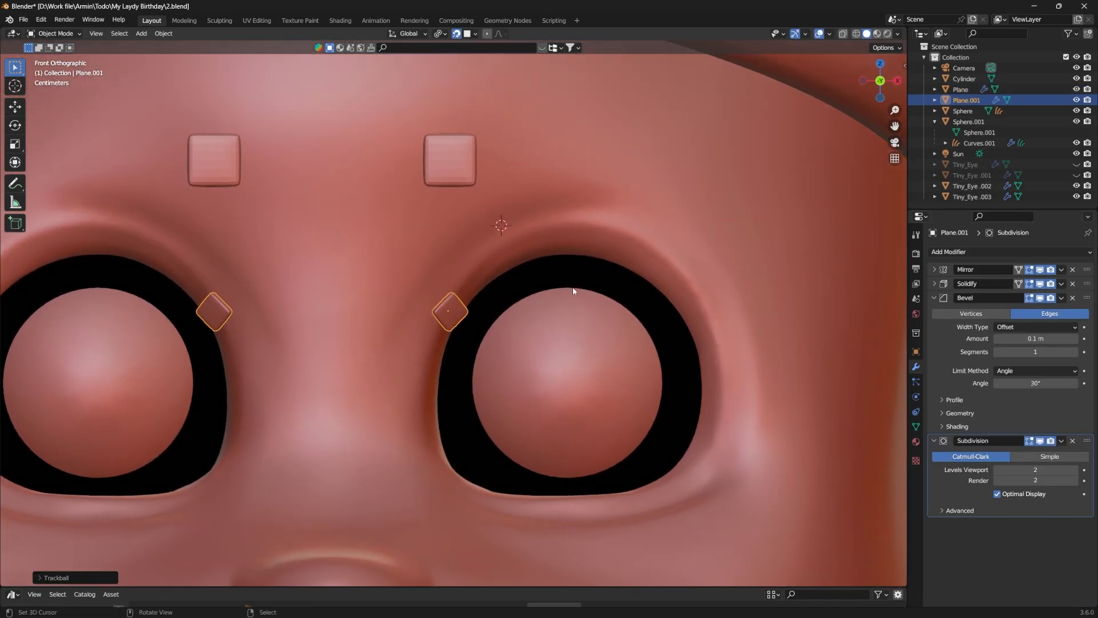
Step: Shape the small mirrored plane into an eyelash strip following the upper eye rim and narrow its inner end
key("g")
left_click(706, 267)
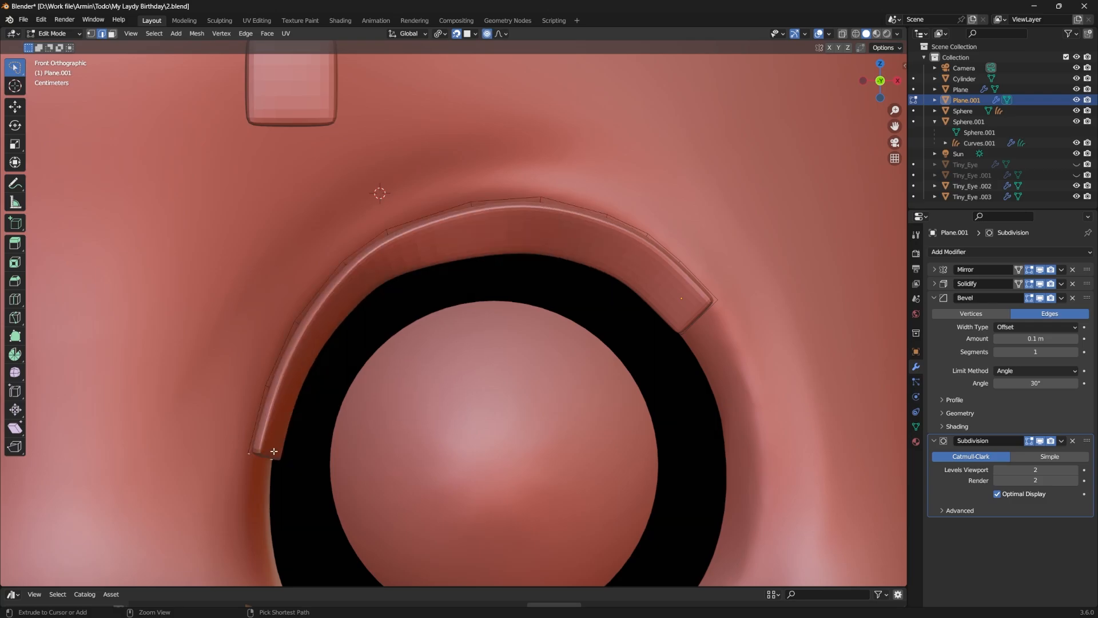
scroll(334, 336, "up", 2)
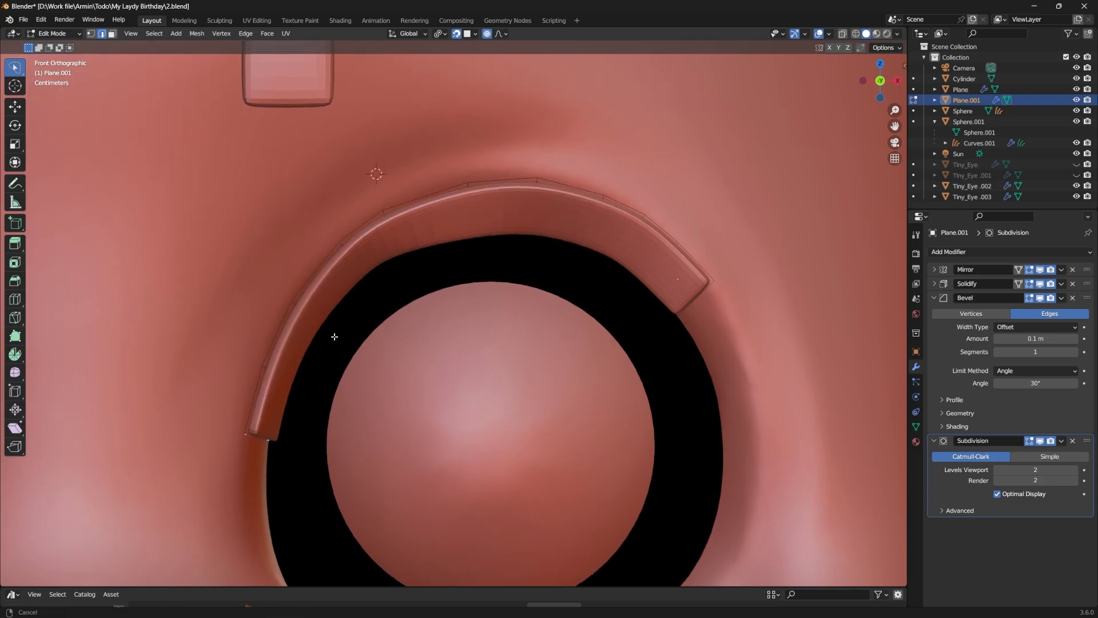
key("s")
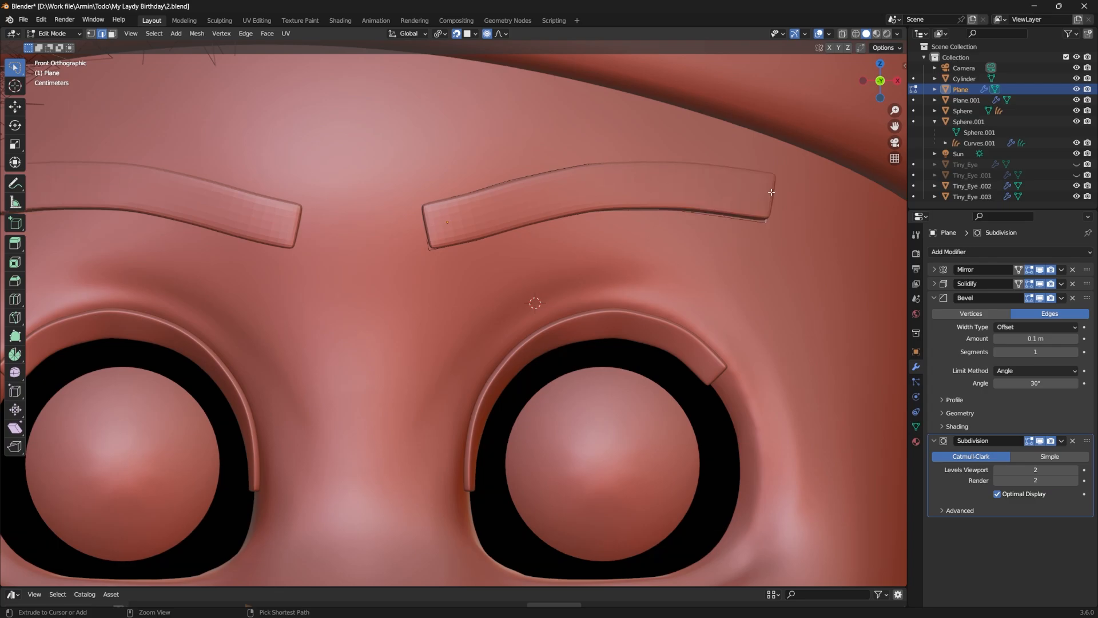
Step: Taper the outer end of the mirrored eyebrow strip and reposition its edges to curve it downward
key("s")
middle_click_drag(772, 192, 669, 267, "ctrl")
left_click(708, 225)
middle_click_drag(666, 266, 681, 242, "shift")
key("g")
key("z")
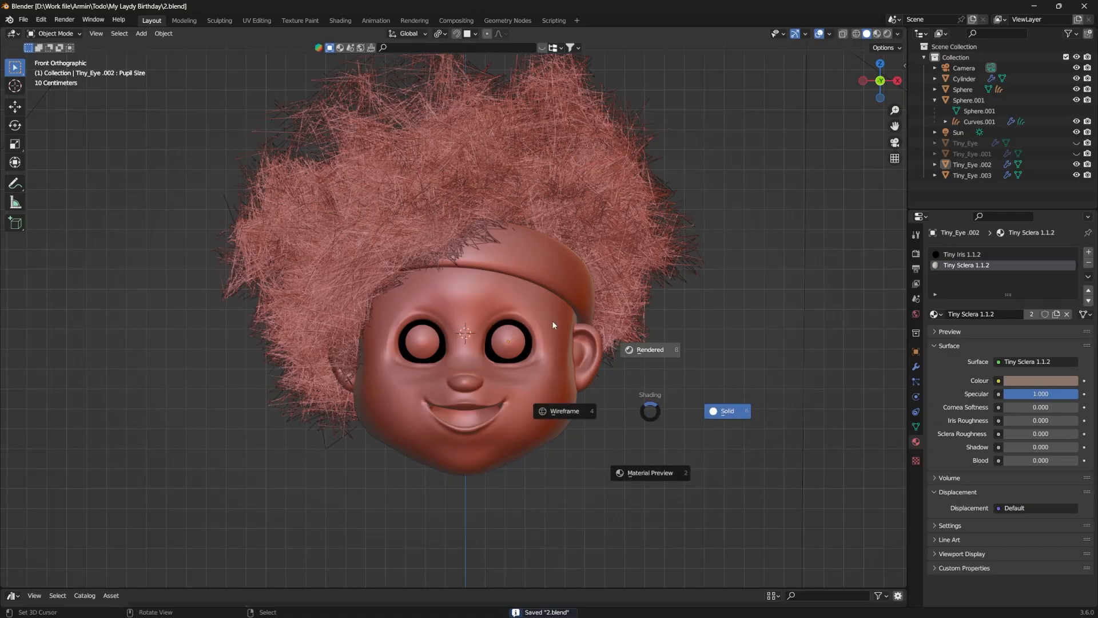
Step: Switch to Rendered shading and give the headband a new material with an orange base color and metallic 0.503
left_click(553, 325)
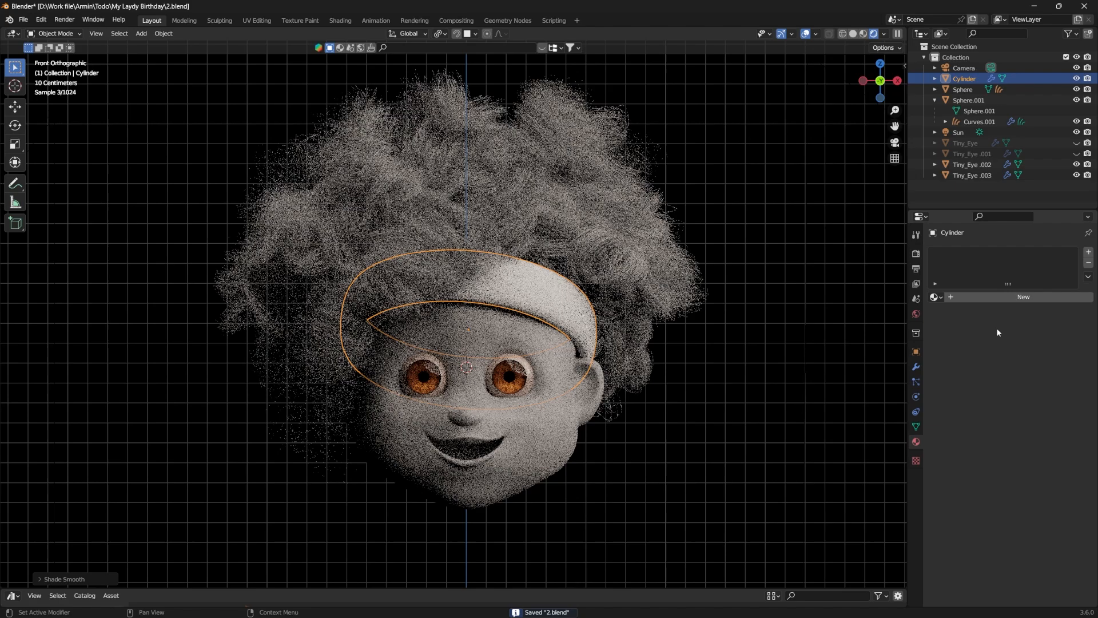
left_click(1003, 298)
left_click(1022, 390)
left_click_drag(1018, 288, 1015, 292)
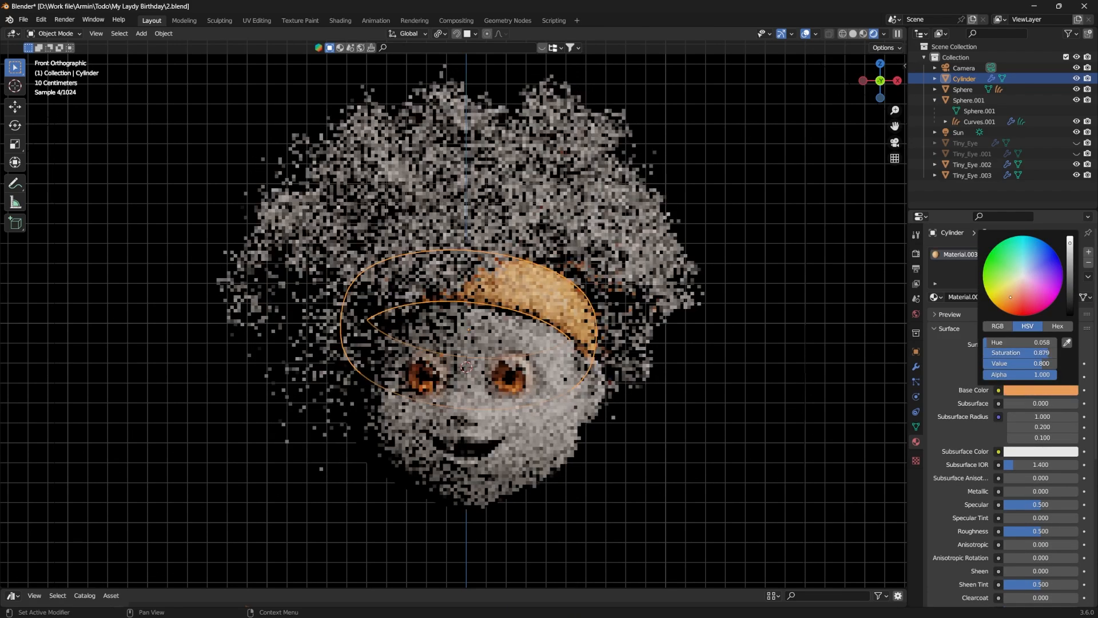
left_click_drag(1006, 491, 1041, 490)
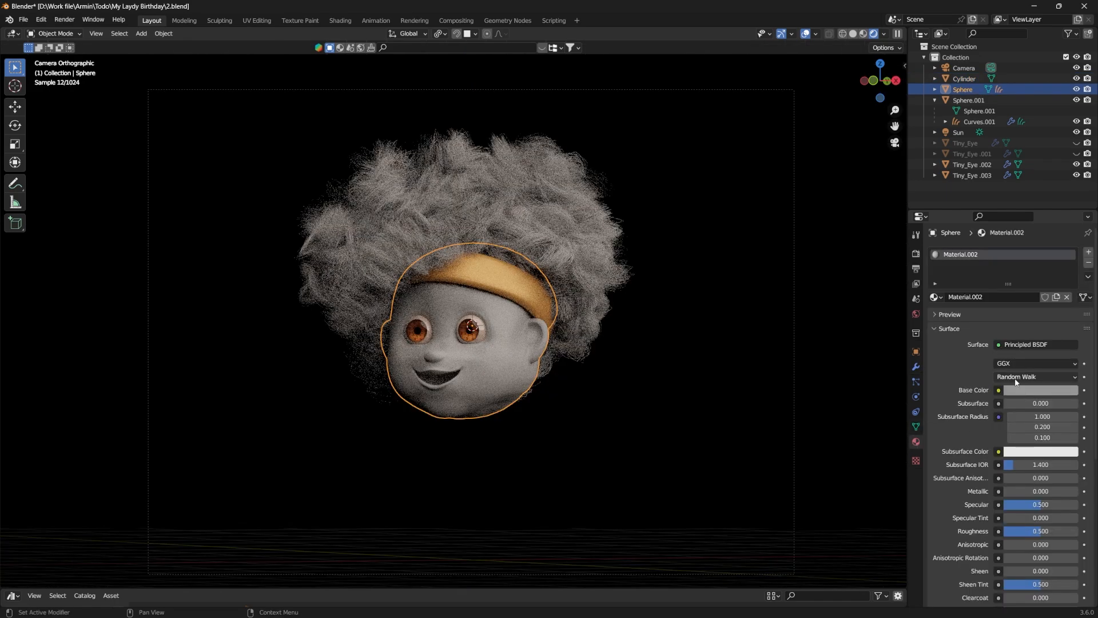
left_click(1027, 391)
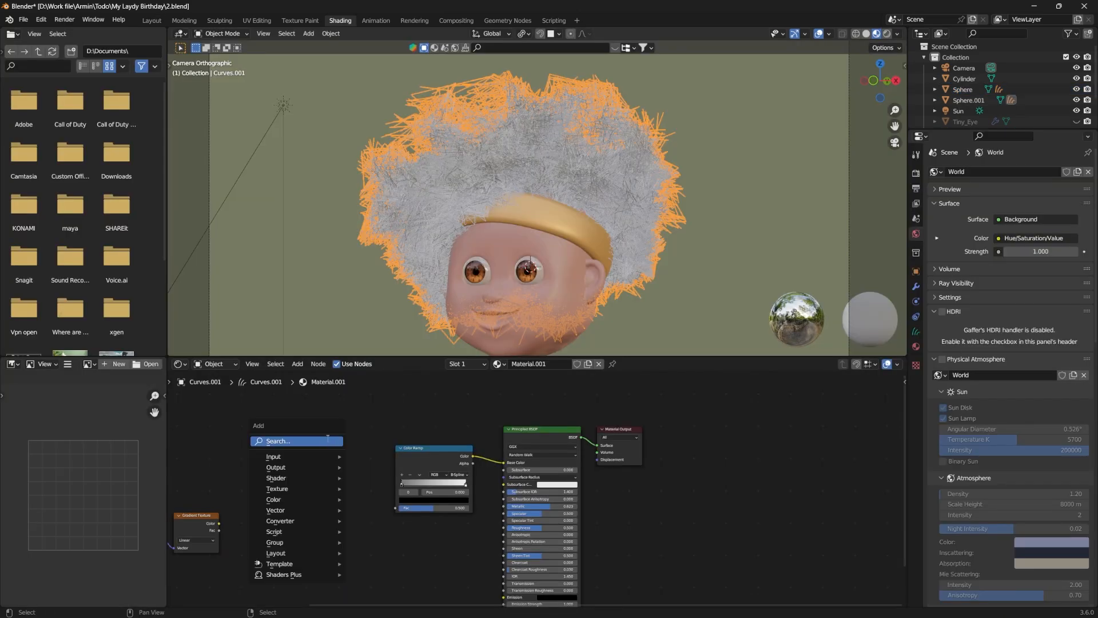
Step: Search "no" to add a node to the hair material, connect it, and adjust the color ramp
type("no")
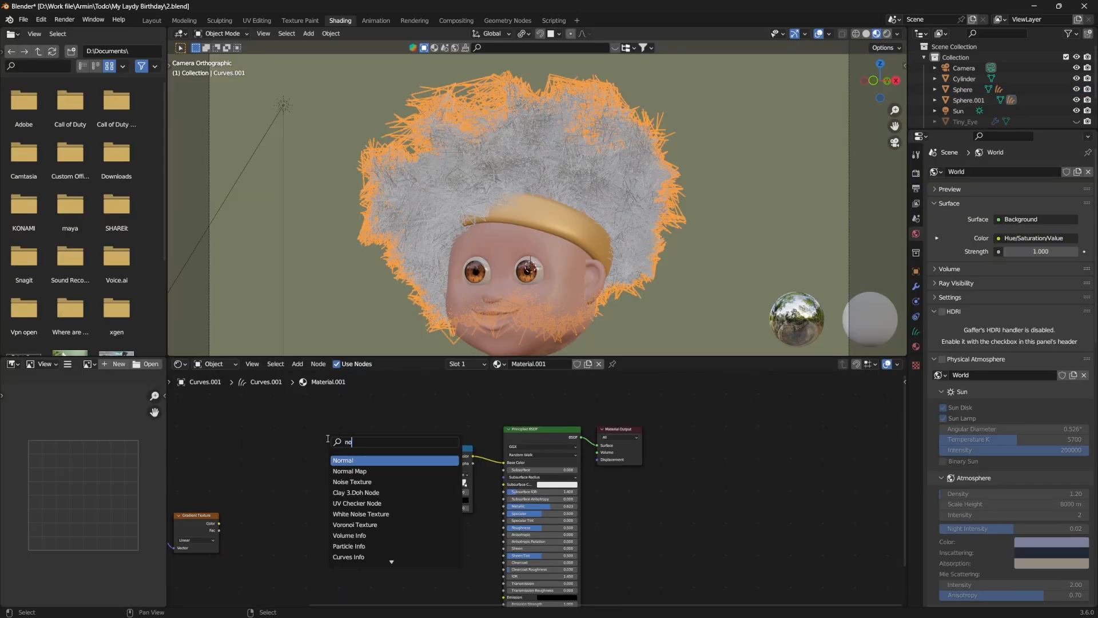
key("Return")
left_click(328, 438)
left_click_drag(372, 445, 395, 508)
left_click_drag(466, 484, 437, 487)
mouse_move(437, 486)
left_mouse_down()
mouse_move(448, 486)
mouse_move(436, 486)
left_mouse_up()
Step: Change the viewport shading to preview the hair material and save the file
key("z")
left_click(520, 223)
key("ctrl+s")
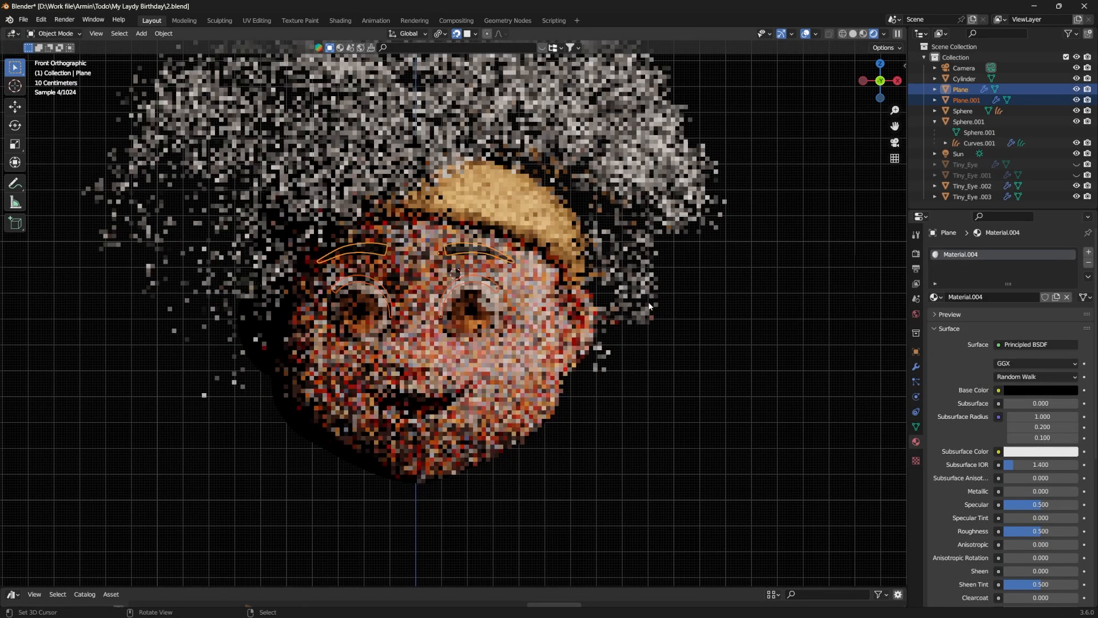
Step: Link the eyebrows' black material to the eyelashes
key("ctrl+l")
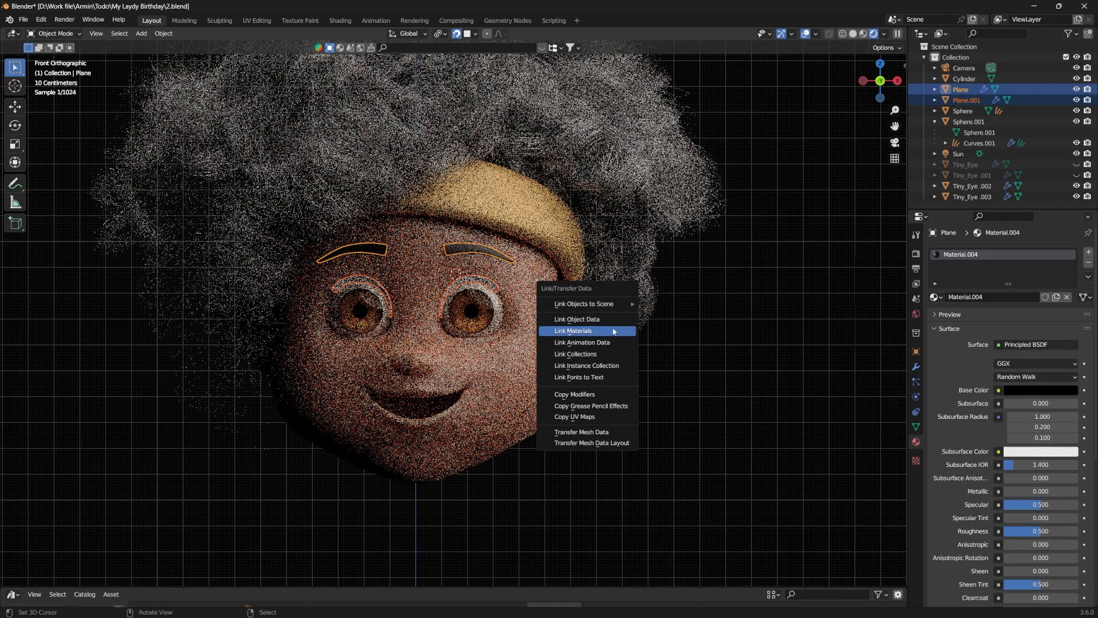
left_click(594, 331)
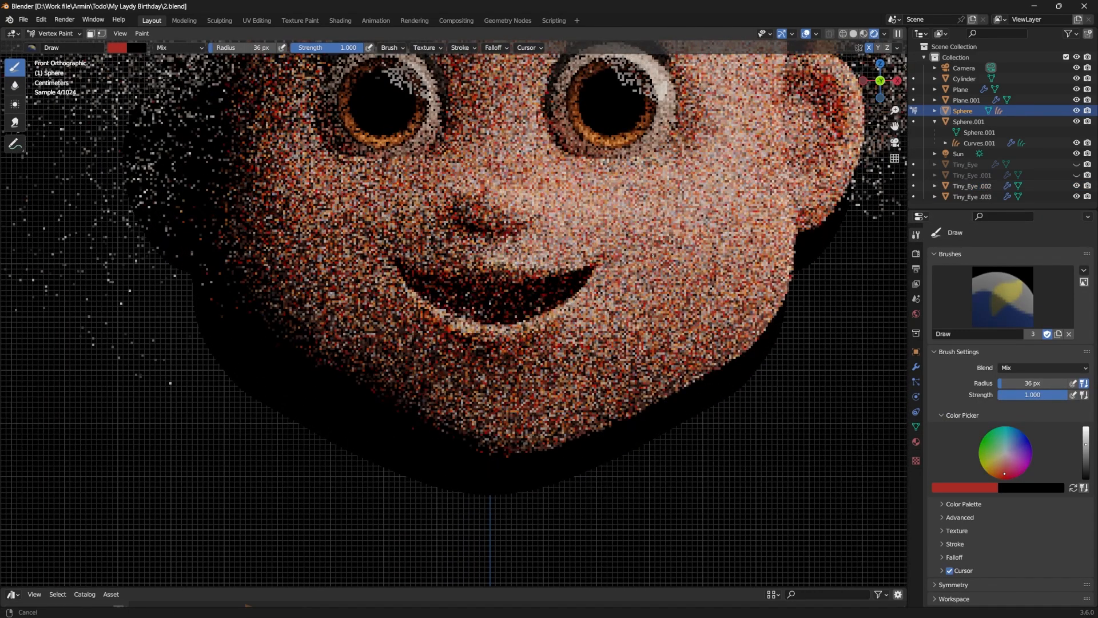
Step: Vertex-paint the lips red with a 51 px Draw brush in Material Preview and touch up the skin with a 30 px brush
left_click(865, 34)
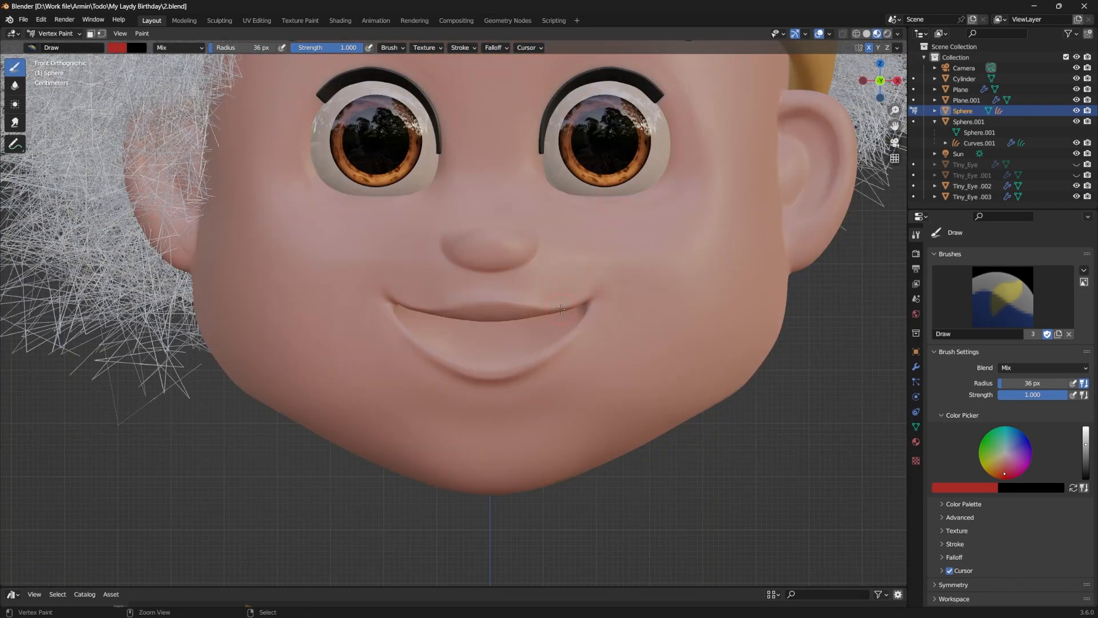
key("ctrl+s")
scroll(561, 309, "up", 2)
mouse_move(591, 138)
left_mouse_down()
mouse_move(549, 146)
mouse_move(621, 154)
left_mouse_up()
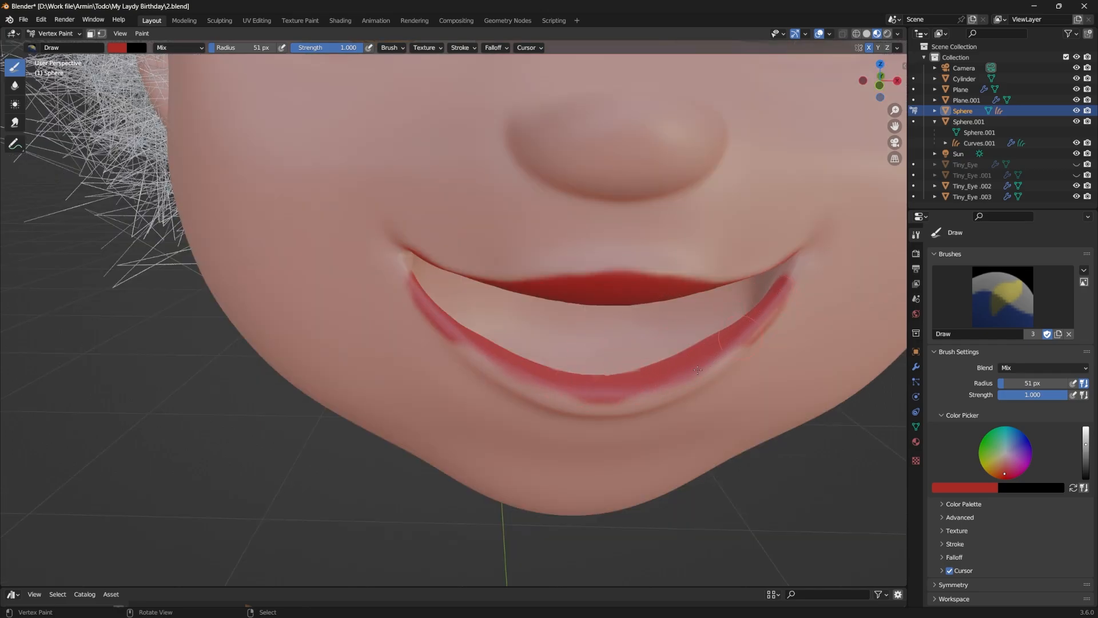
left_click_drag(697, 370, 606, 403)
left_click_drag(606, 403, 561, 406)
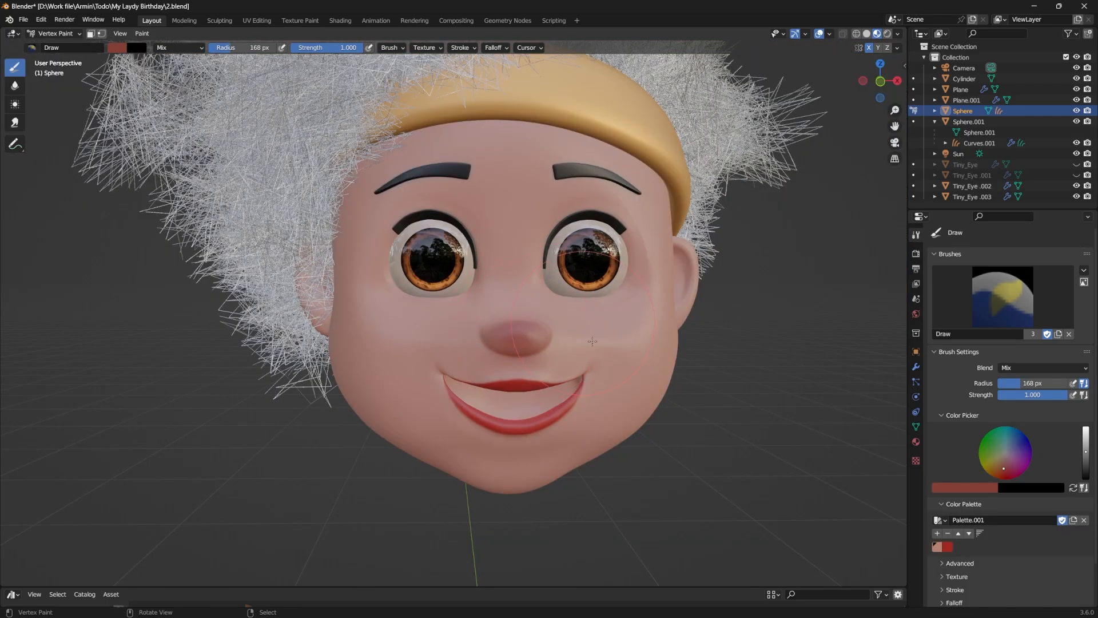
middle_click_drag(592, 341, 640, 331)
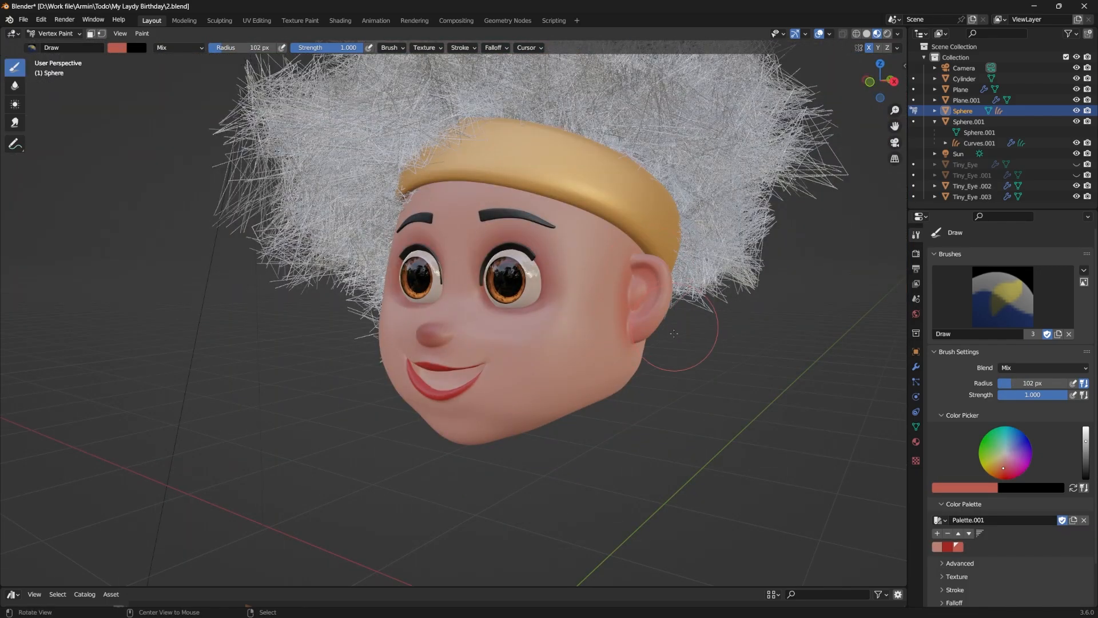
middle_click_drag(674, 333, 423, 327)
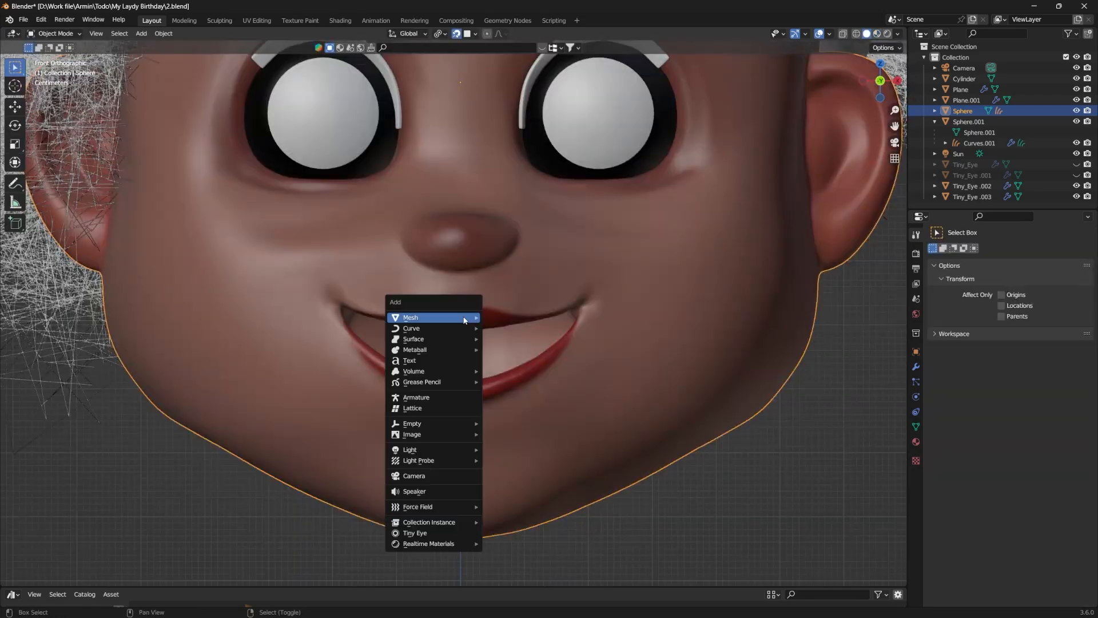
Step: Add a small cube inside the mouth as a front tooth just under the upper lip
left_click(496, 327)
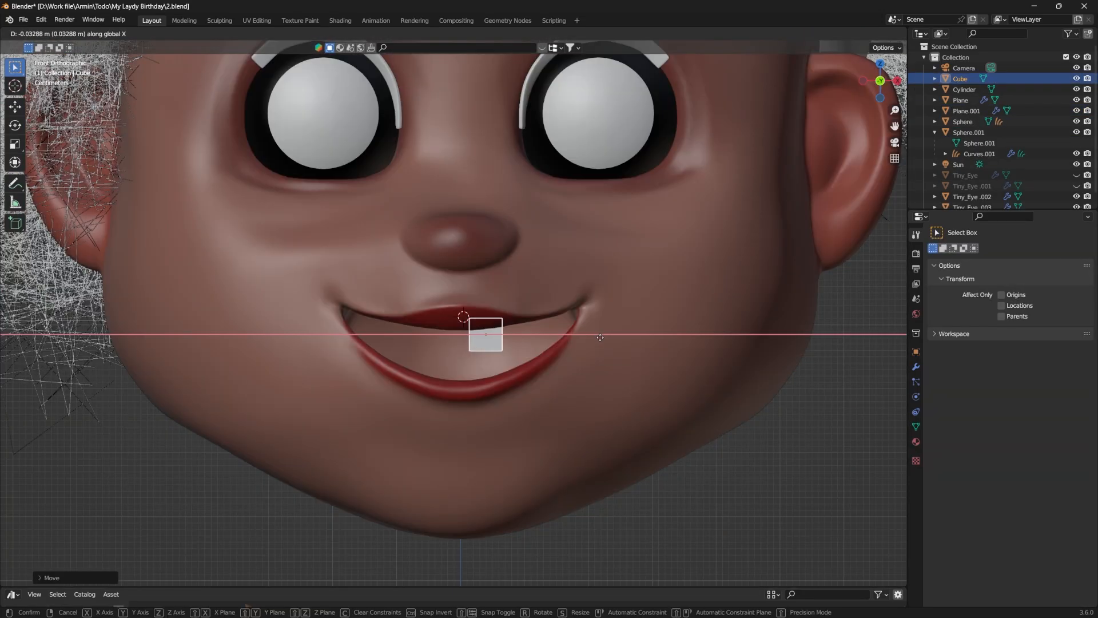
left_click(588, 337)
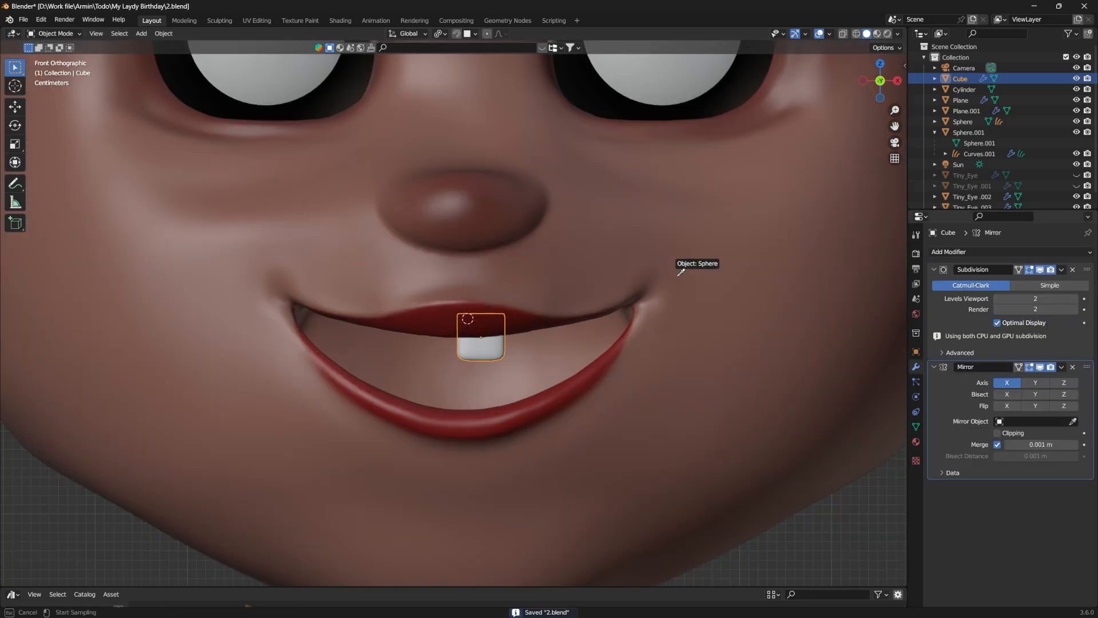
left_click(681, 273)
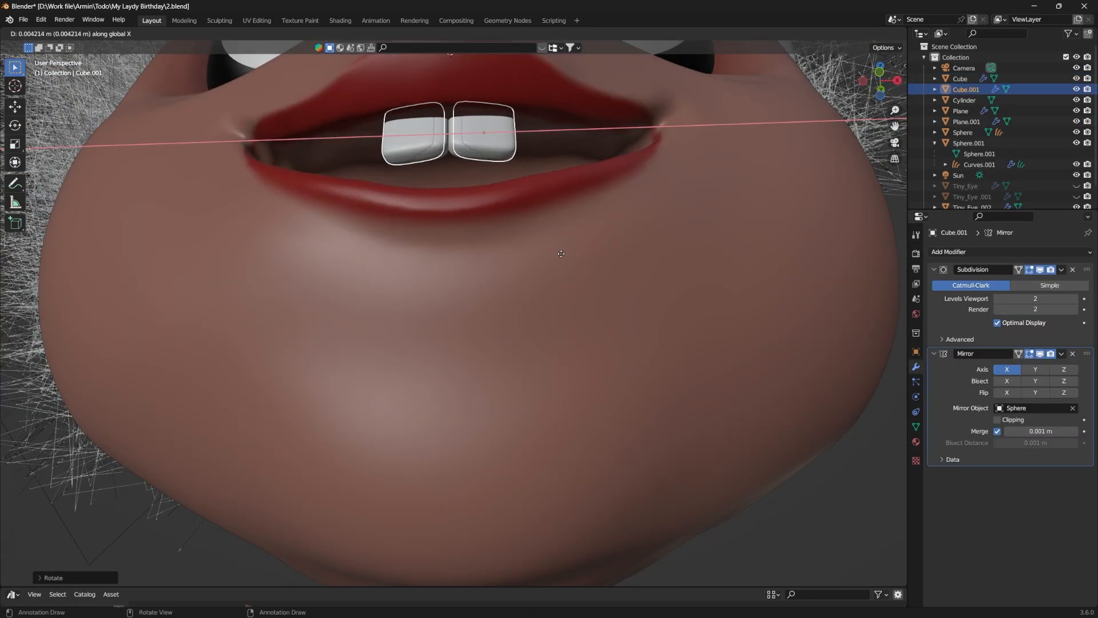
Step: Position the duplicated mirrored tooth along X and Y to sit beside the front tooth
left_click(607, 263)
key("g")
key("y")
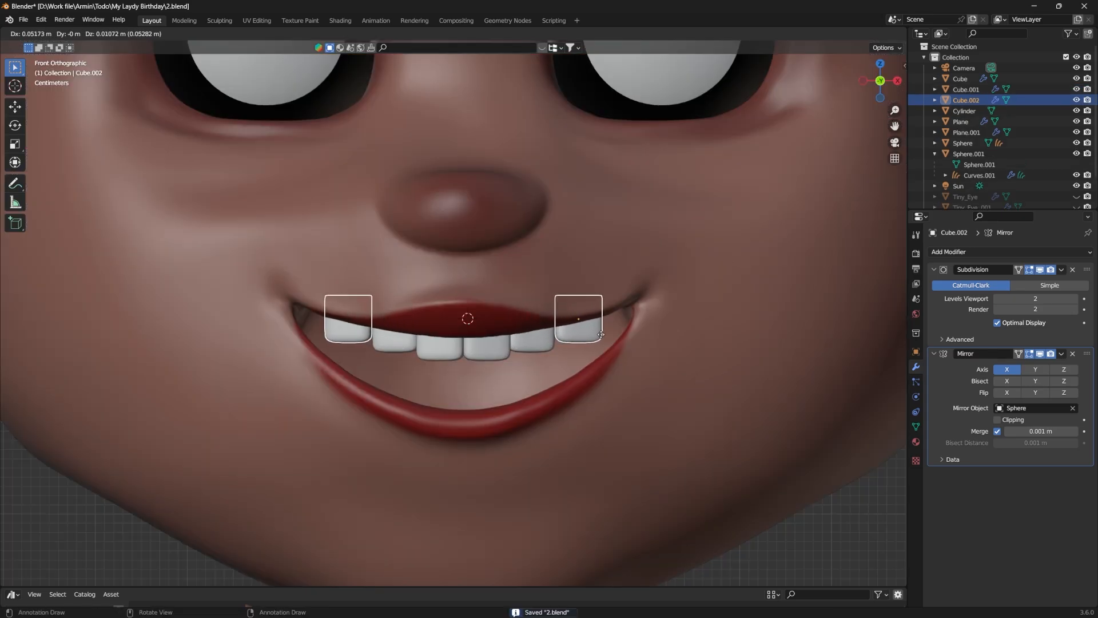
Step: Add a UV sphere for the tongue, scale it down, and lower it along Z toward the bottom of the mouth
key("shift+a")
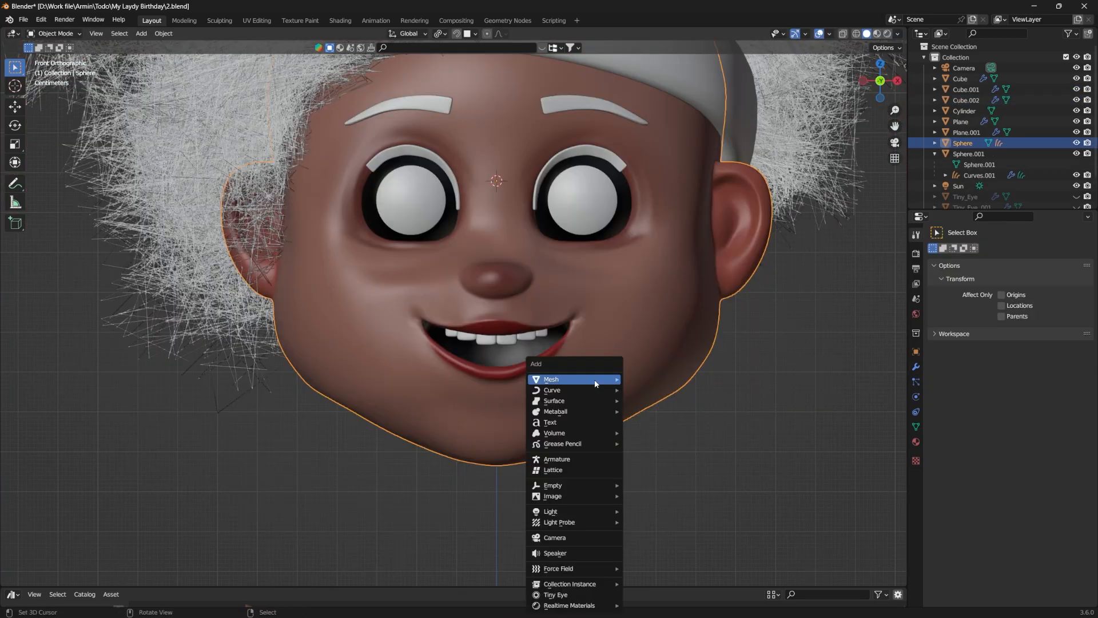
mouse_move(566, 382)
left_click(646, 413)
key("g")
key("z")
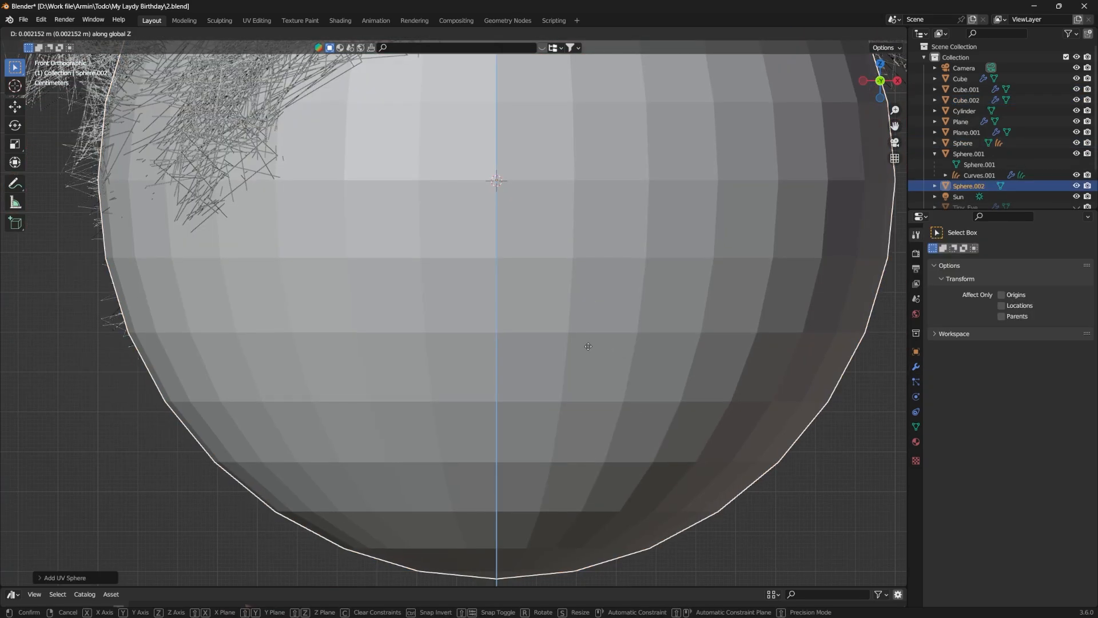
left_click(750, 439)
key("s")
left_click(568, 349)
key("g")
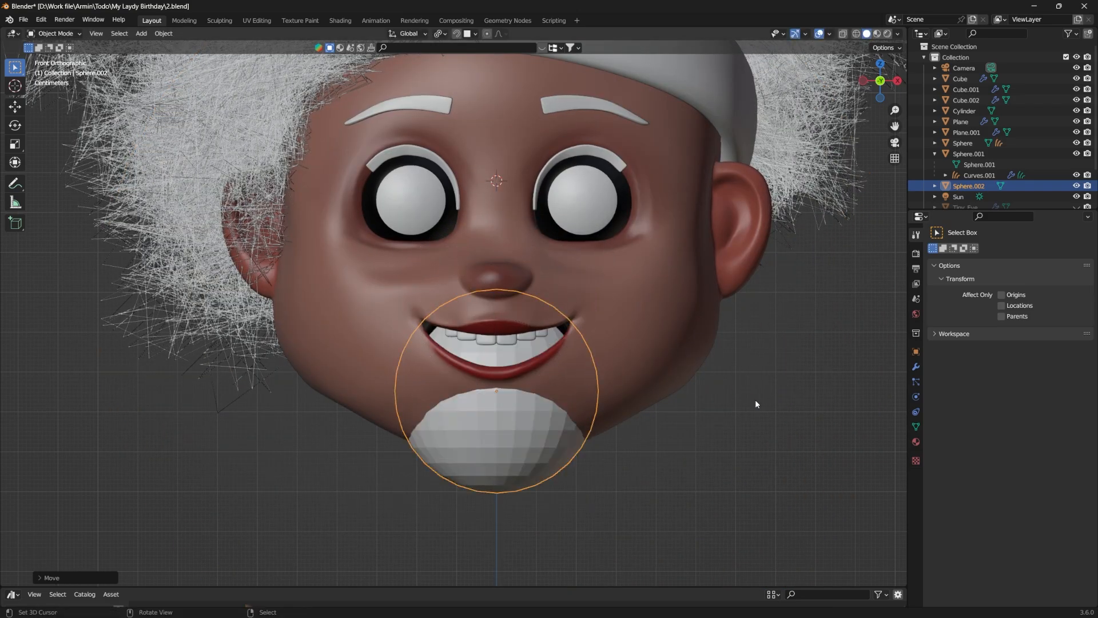
key("z")
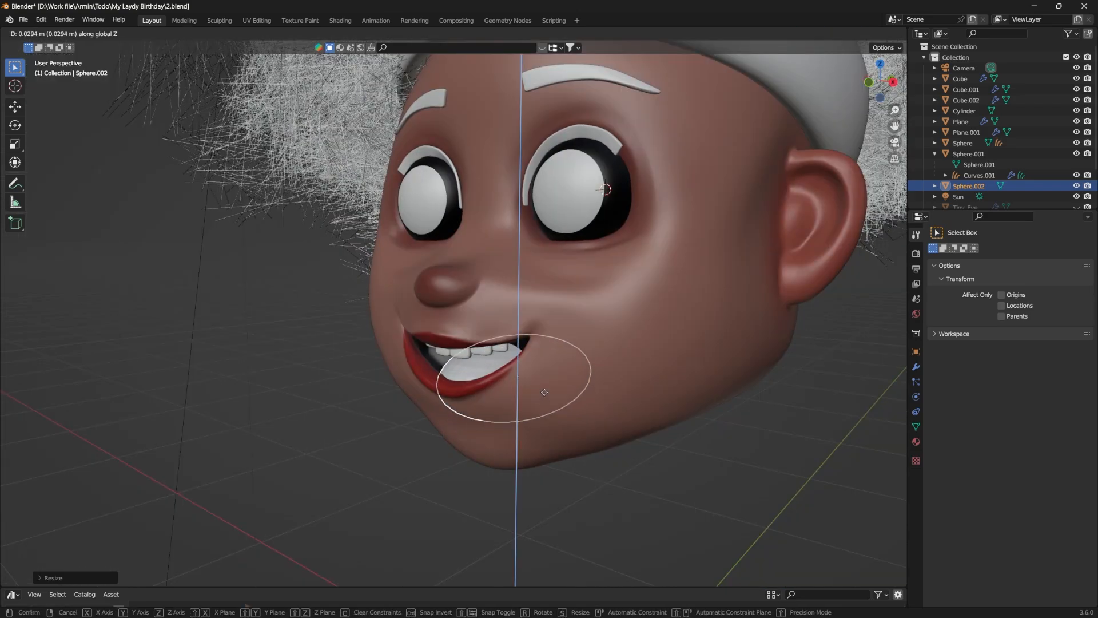
left_click(545, 392)
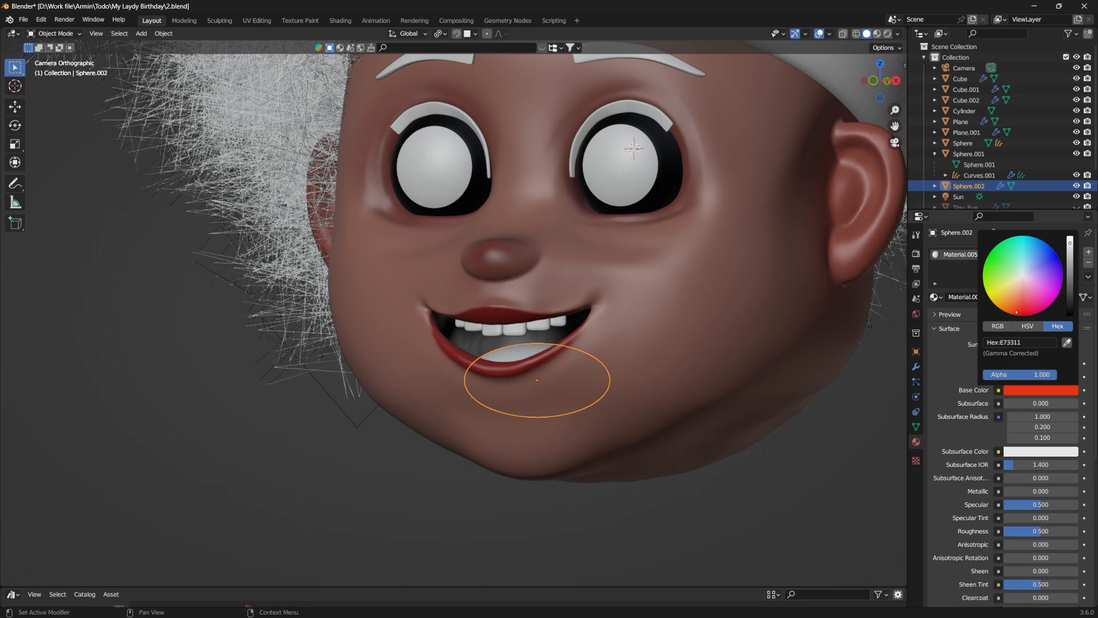
Step: Save the file and check the face from the front in Rendered shading
key("ctrl+s")
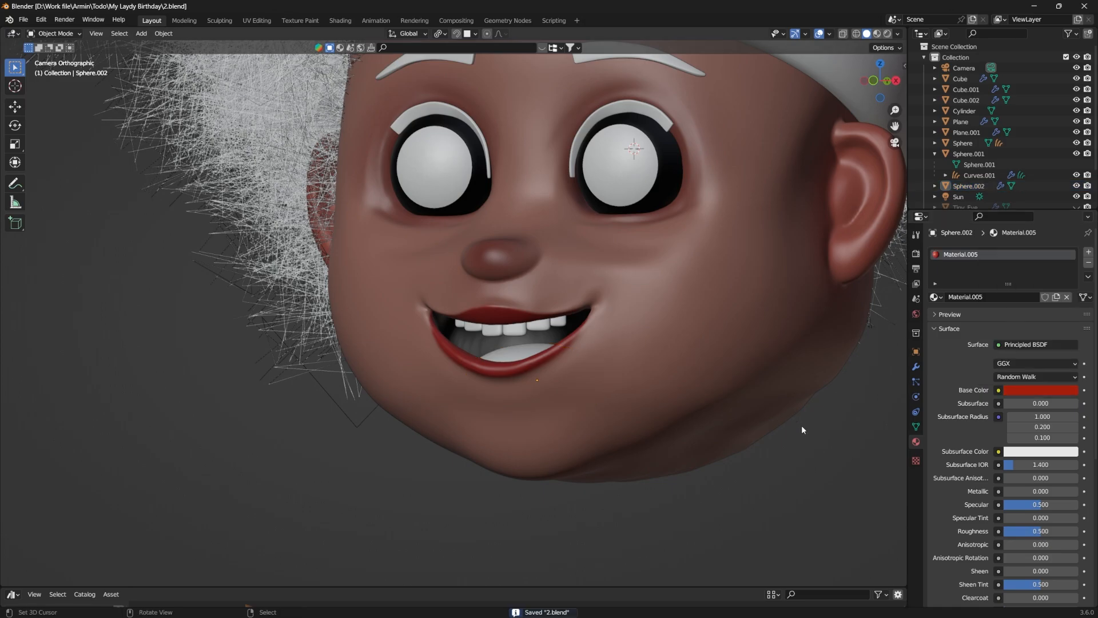
key("z")
left_click(801, 365)
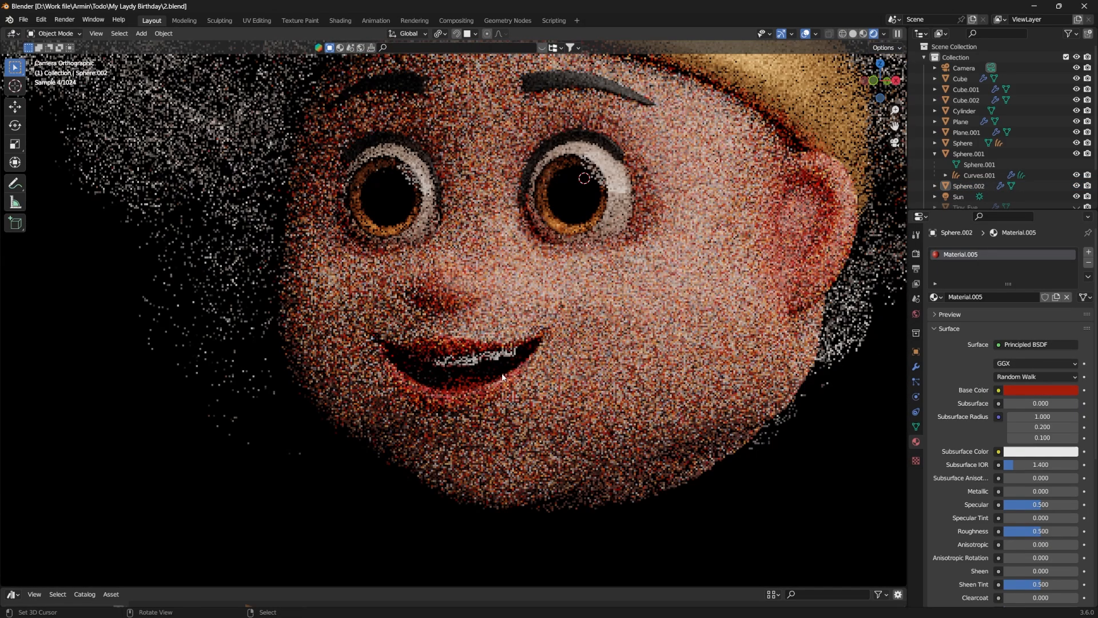
middle_click_drag(503, 374, 546, 379)
key("KP_1")
scroll(471, 364, "up", 5)
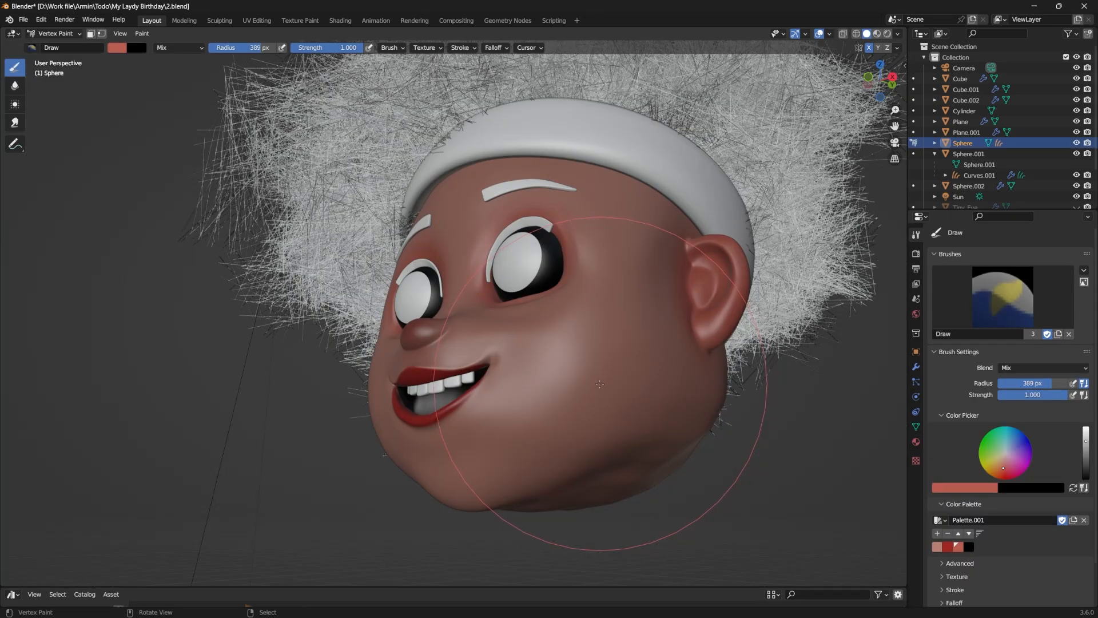
Step: Vertex-paint a soft red blush on the cheeks with a 389 px Draw brush and save the file
left_click_drag(599, 383, 600, 378)
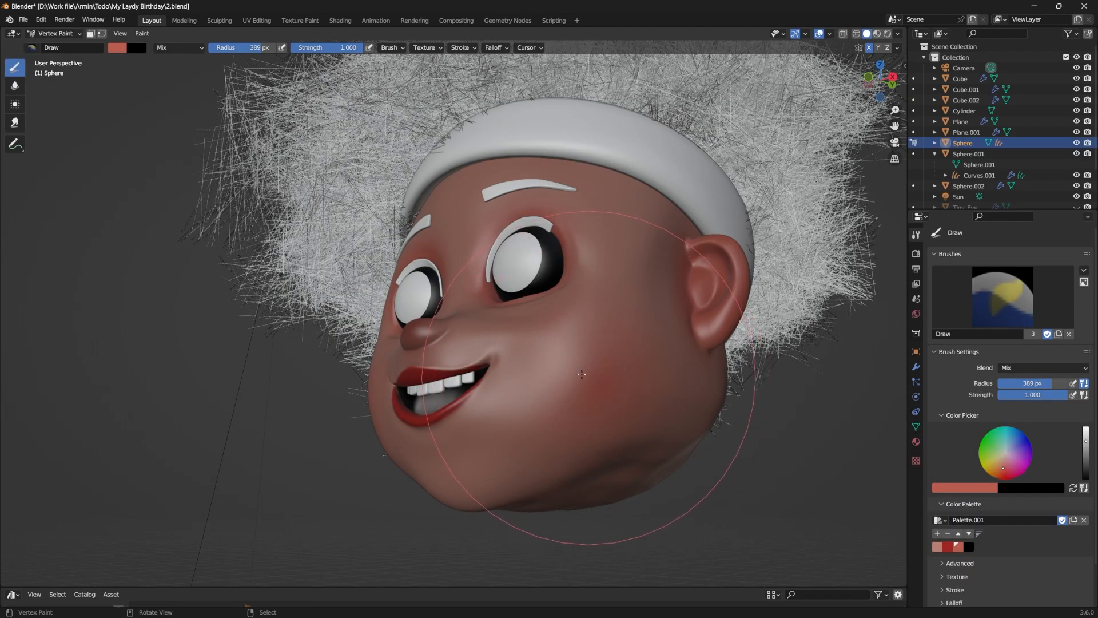
key("KP_1")
scroll(659, 422, "up", 2)
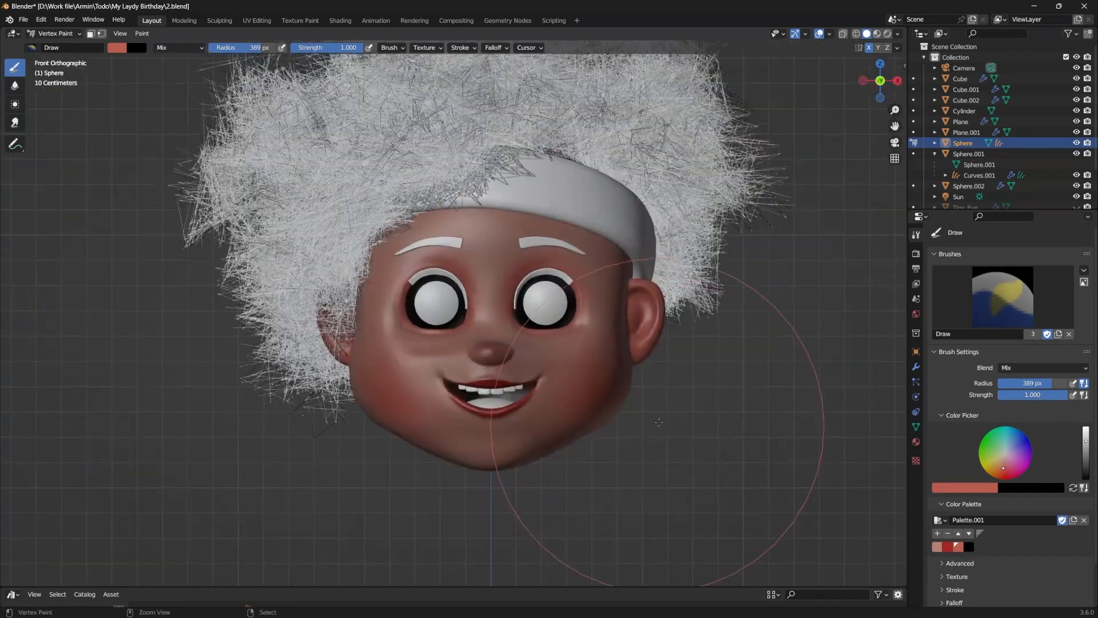
key("ctrl+s")
key("z")
left_click(646, 341)
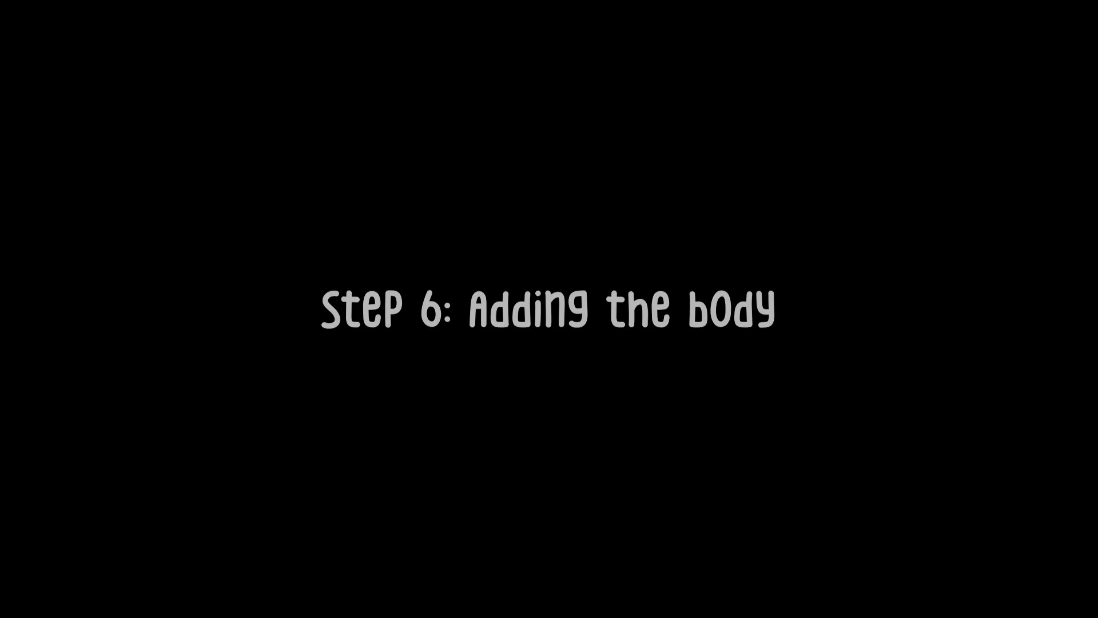
Step: Add a cube for the body, move it along Z below the head, and give it a Subdivision Surface modifier
key("shift+a")
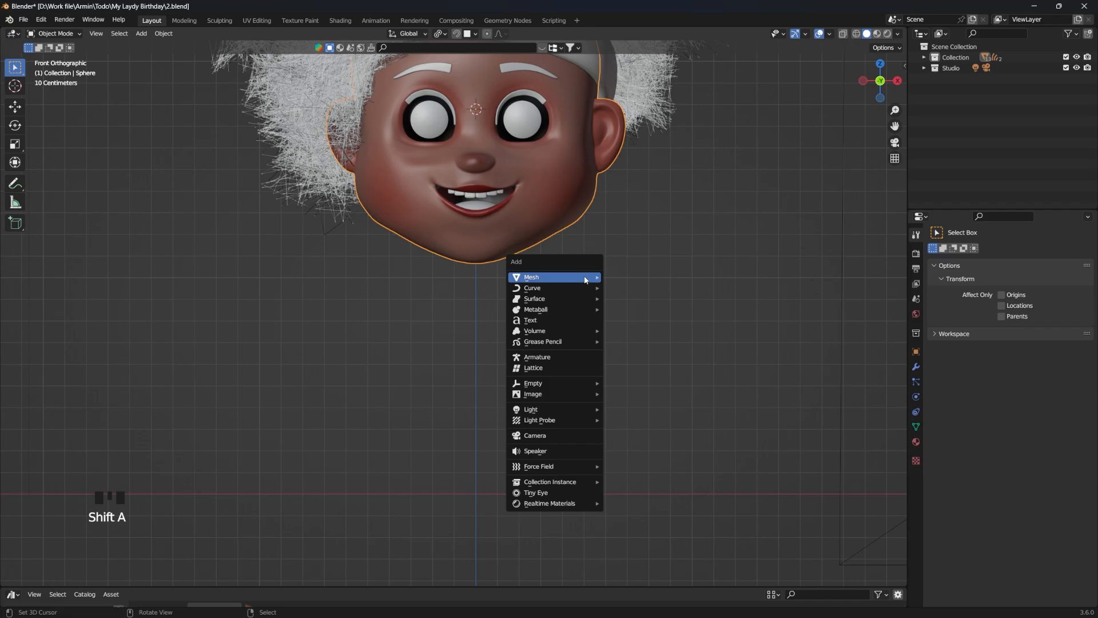
mouse_move(532, 275)
left_click(626, 288)
key("g")
key("z")
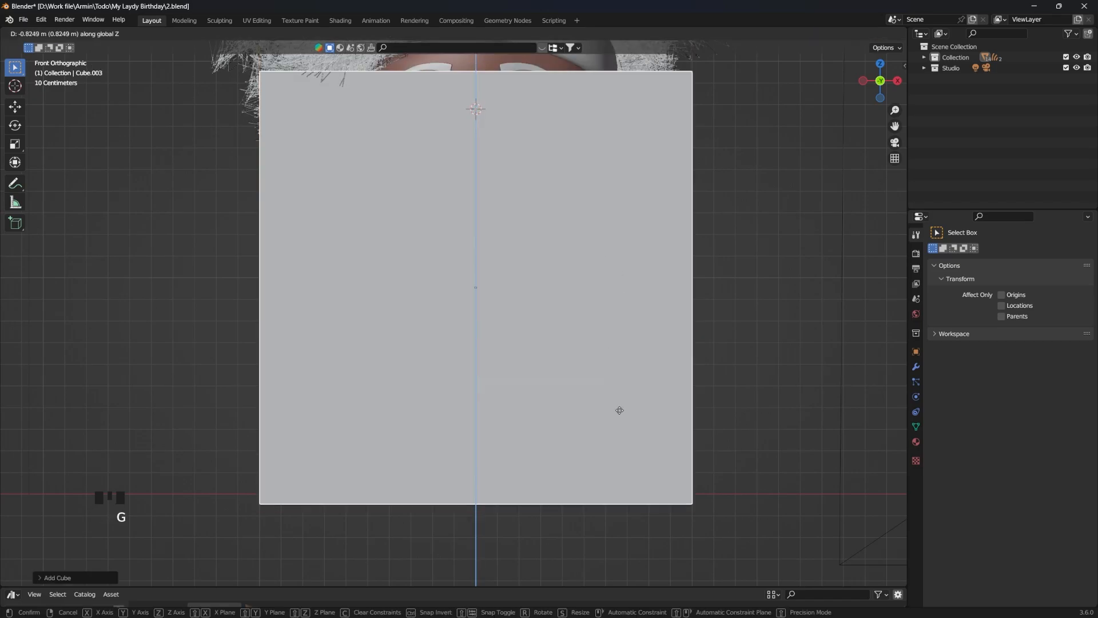
left_click(660, 571)
left_click(965, 252)
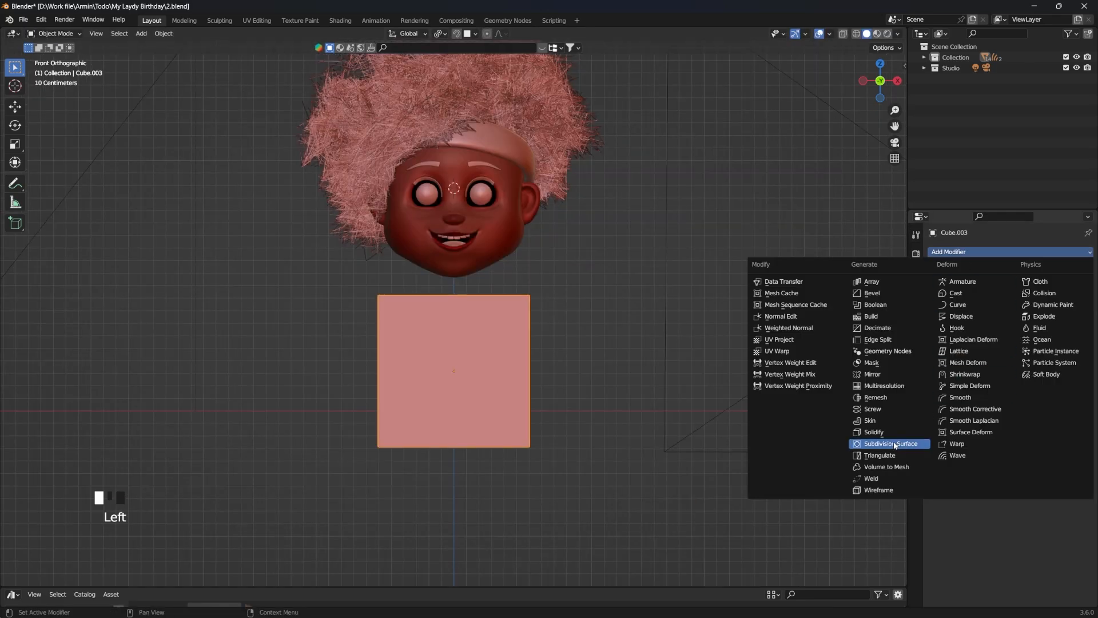
left_click(893, 444)
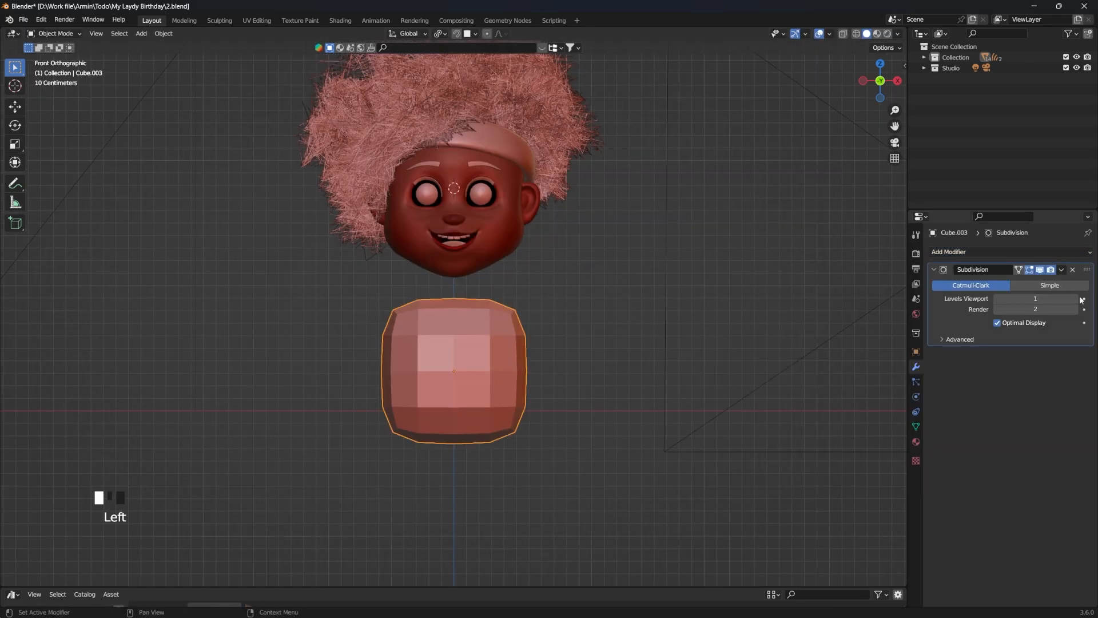
Step: Subdivide the body cube more finely and pull the shoulders outward with a 138 px Snake Hook brush
double_click(1081, 298)
key("ctrl+z")
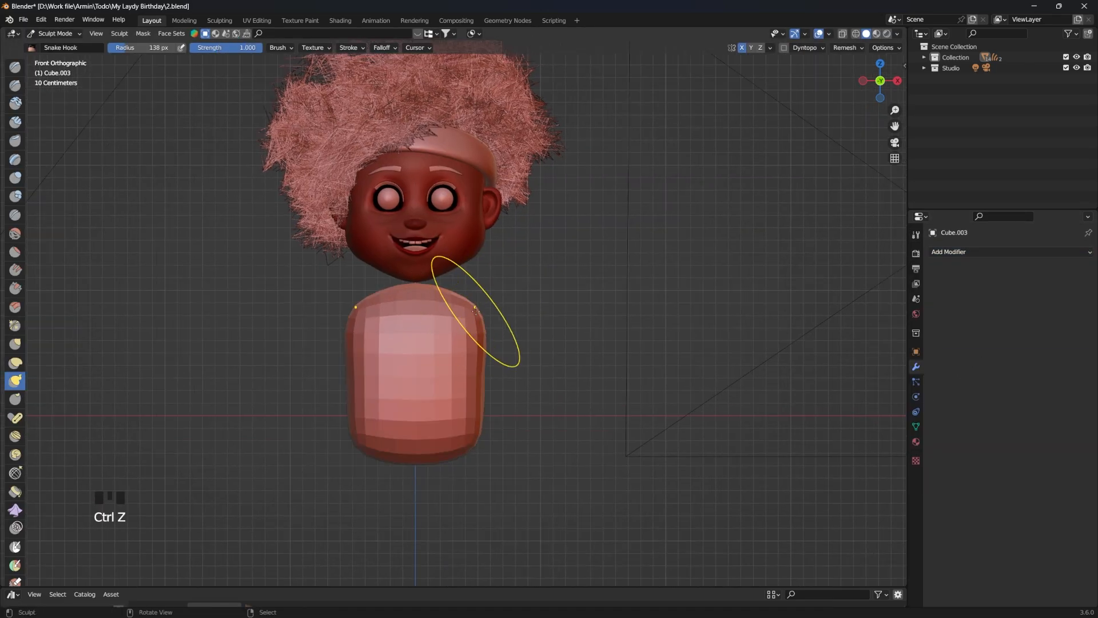
left_click_drag(479, 292, 497, 309)
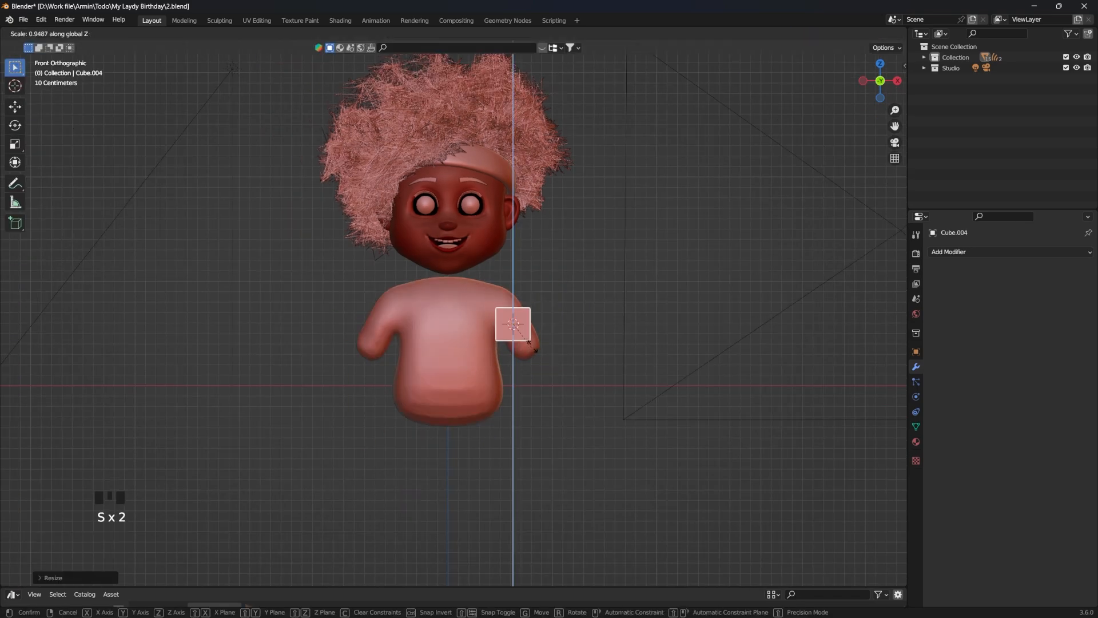
Step: Stretch a cube along Z, move and rotate it onto the arm's end as a forearm, and add a Subdivision Surface modifier
key("s")
key("z")
left_click(588, 310)
key("g")
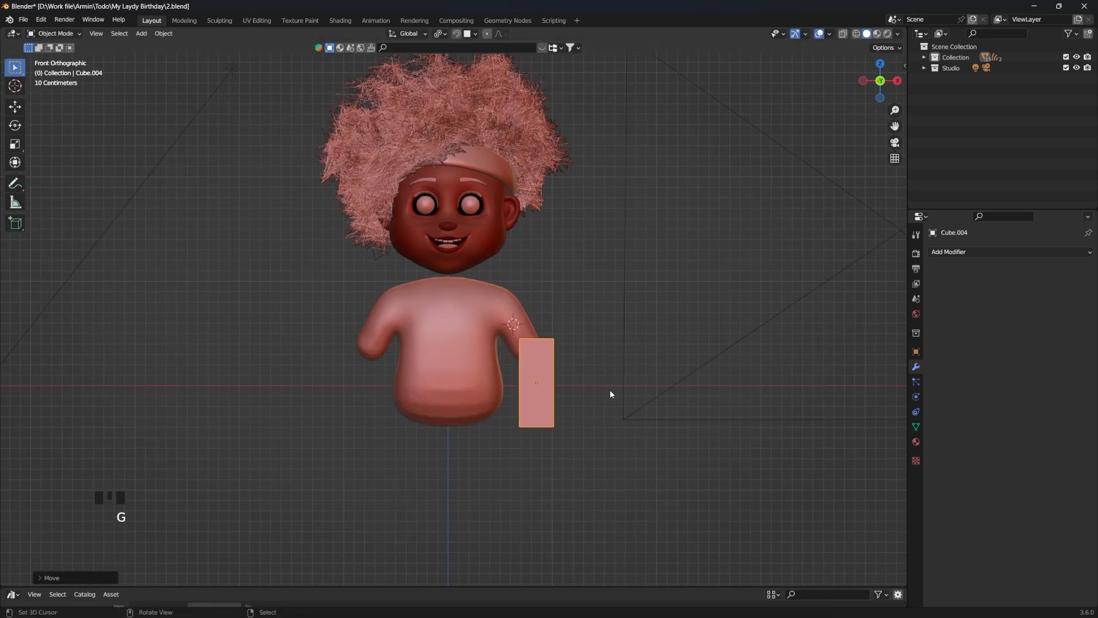
left_click(609, 389)
key("r")
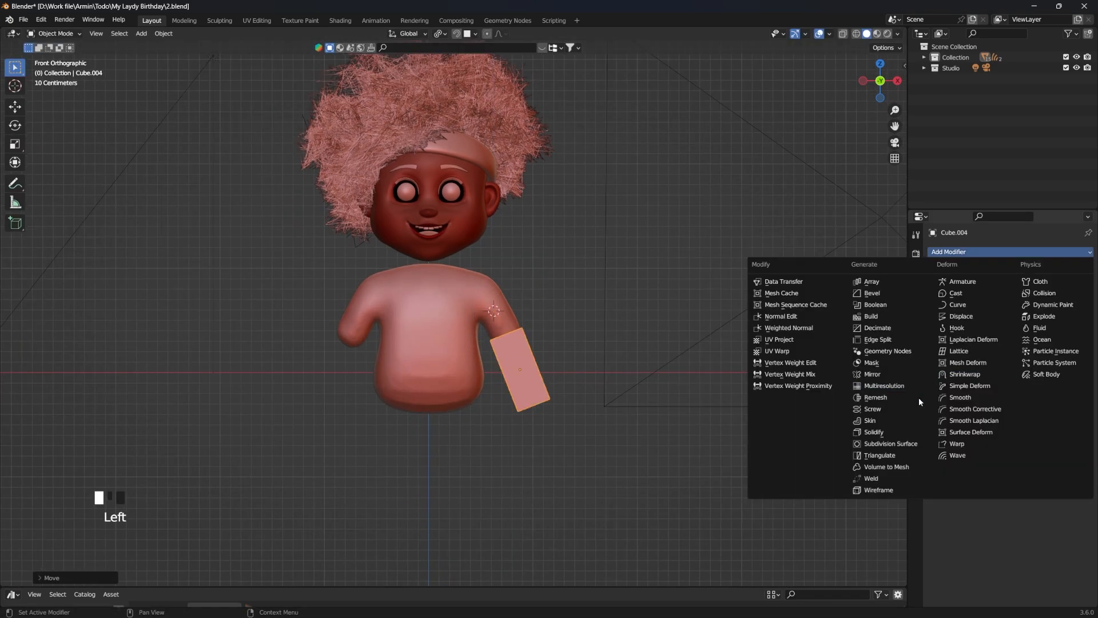
left_click(901, 444)
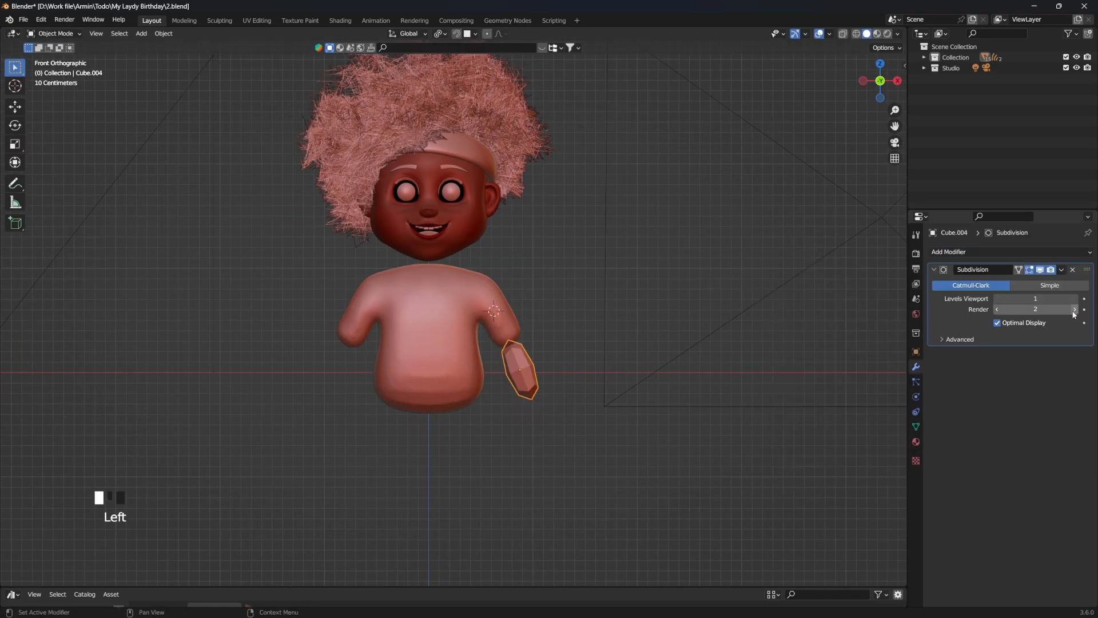
Step: Delete one half of the retopologised jacket mesh in Edit Mode
key("Tab")
left_click_drag(677, 161, 438, 536)
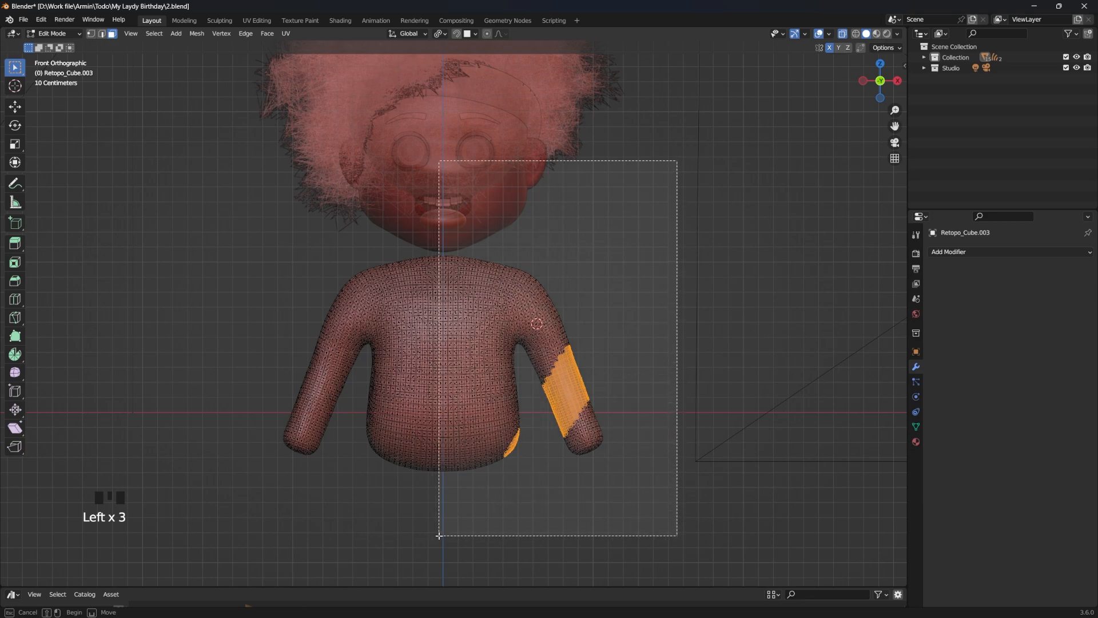
key("Delete")
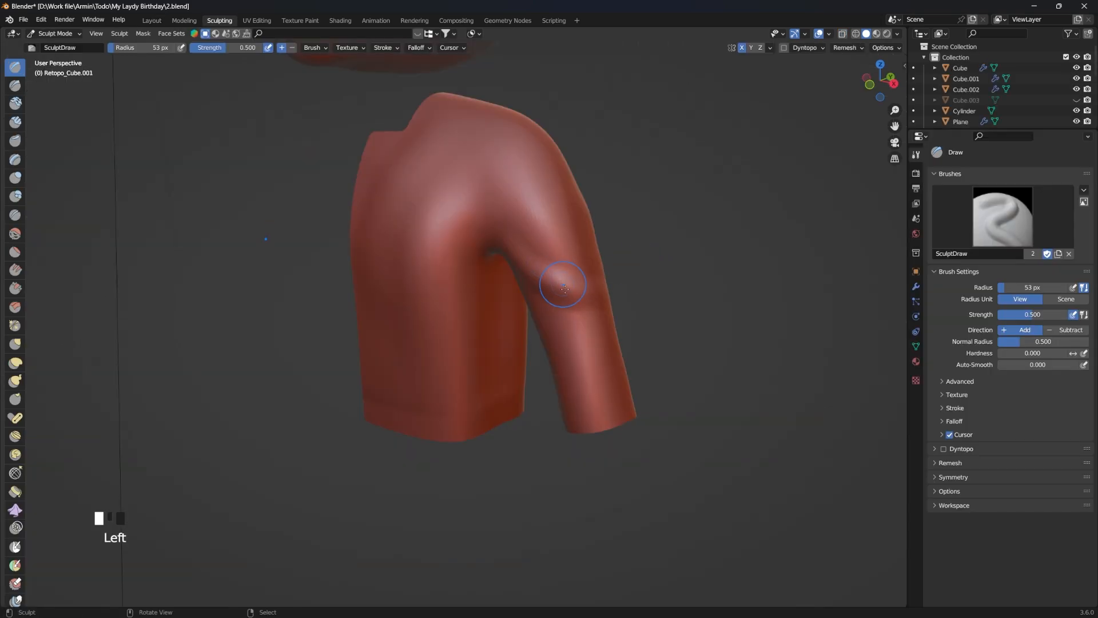
Step: Sculpt cloth folds across the upper sleeve with a 46 px Crease brush and a 55 px Draw brush
key("KP_1")
key("shift+c")
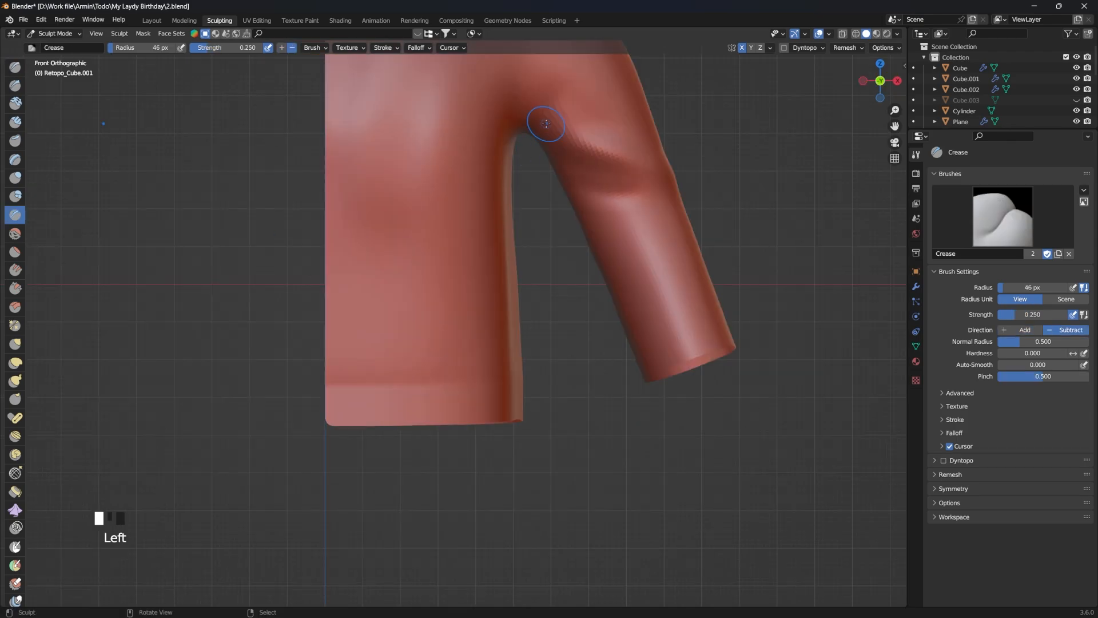
key("x")
left_click_drag(623, 182, 669, 182)
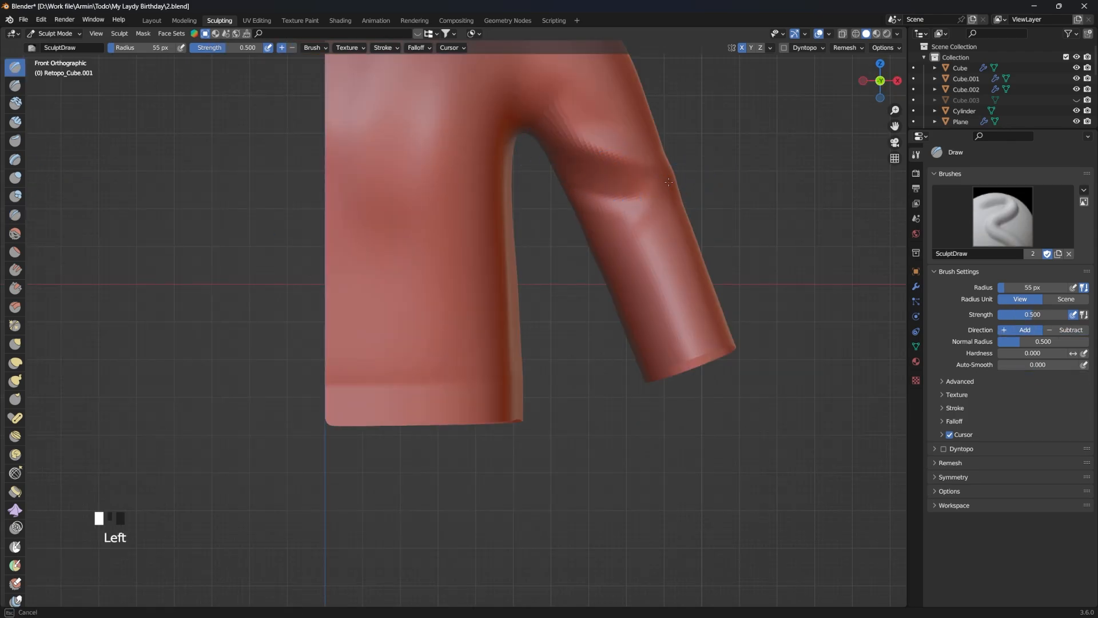
left_click_drag(667, 227, 672, 207)
mouse_move(672, 207)
middle_mouse_down()
mouse_move(647, 225)
mouse_move(637, 269)
mouse_move(606, 229)
middle_mouse_up()
Step: Build up raised folds around the lower sleeve with a 69 px Draw brush from the front view
key("KP_1")
key("f")
left_click(575, 278)
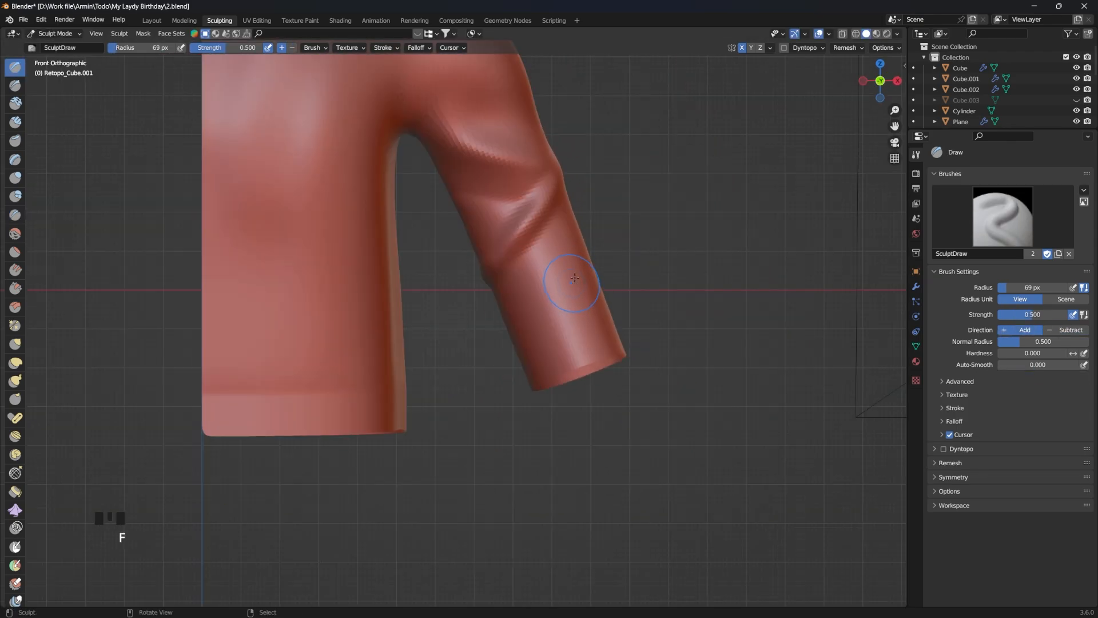
left_click_drag(580, 274, 591, 269)
middle_click_drag(591, 269, 504, 218)
Step: Sharpen the grooves between the lower sleeve folds with a 69 px Crease brush on several sides
key("shift+c")
left_click_drag(503, 217, 572, 246, "shift")
middle_click_drag(572, 245, 492, 238)
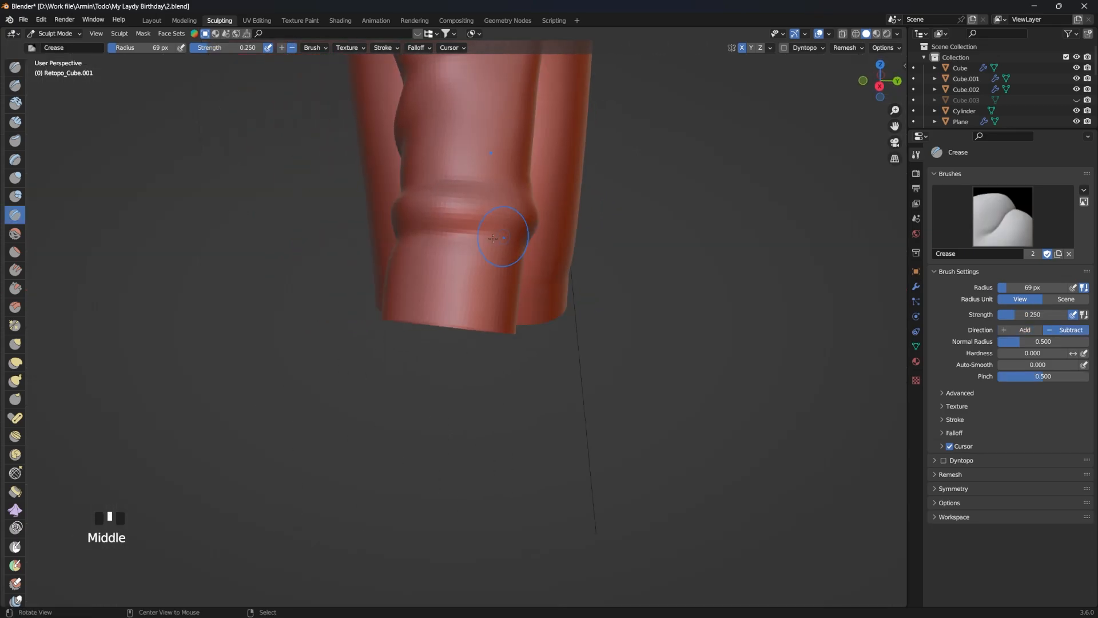
left_click_drag(504, 238, 452, 233)
middle_click_drag(452, 233, 595, 229)
Step: Cut a crease around the sleeve above the cuff, front to back, with a 53 px Crease brush
key("KP_1")
key("f")
left_click(572, 205)
left_click_drag(569, 201, 449, 258, "ctrl")
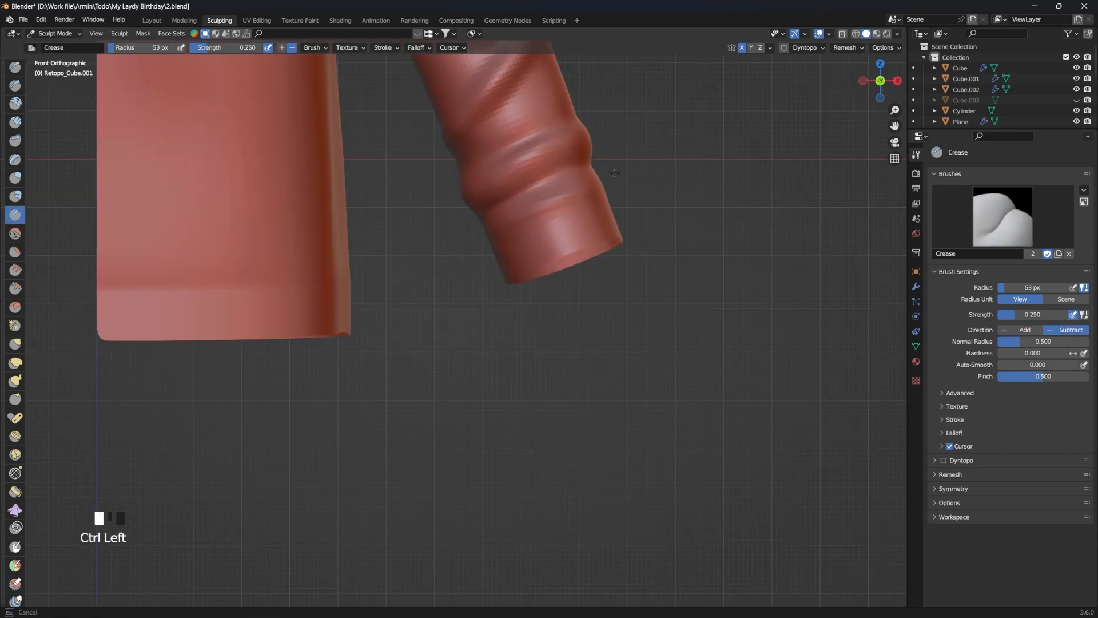
mouse_move(646, 183)
middle_mouse_down("ctrl")
mouse_move(612, 253)
mouse_move(372, 245)
middle_mouse_up("ctrl")
left_click_drag(412, 263, 395, 272, "ctrl")
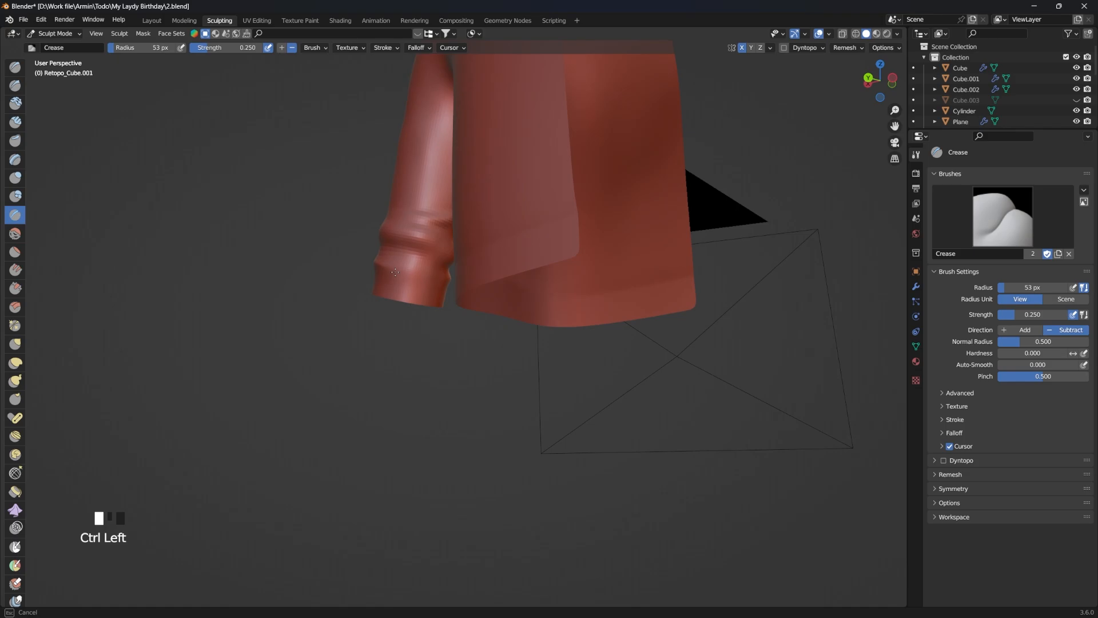
Step: Sculpt bulging fabric above the jacket's hem and soft folds toward the armpit with a 110 px Draw brush
key("KP_1")
key("x")
left_click_drag(506, 311, 487, 320)
middle_click_drag(563, 329, 491, 335)
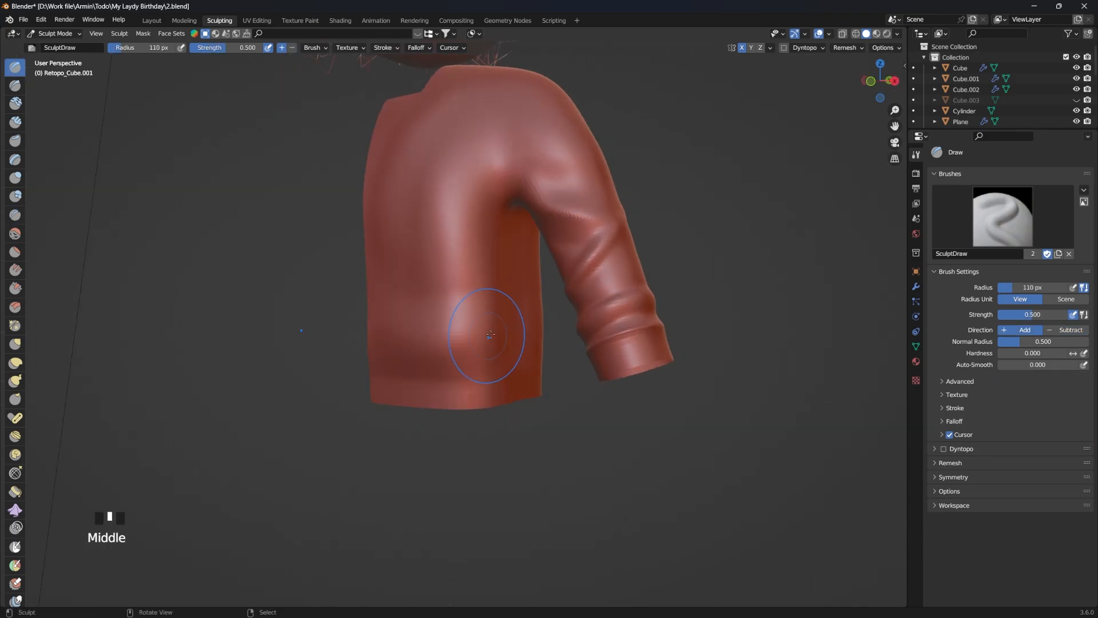
left_click_drag(472, 242, 457, 229, "ctrl")
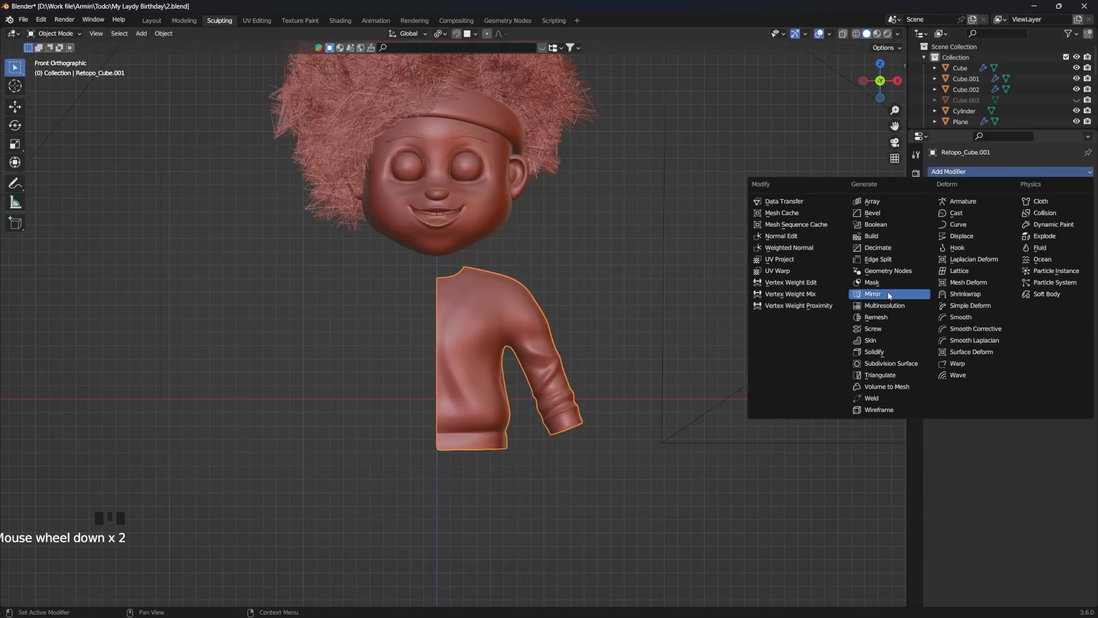
Step: Duplicate the strip of faces along the jacket's front opening and separate it into its own object
left_click(846, 291)
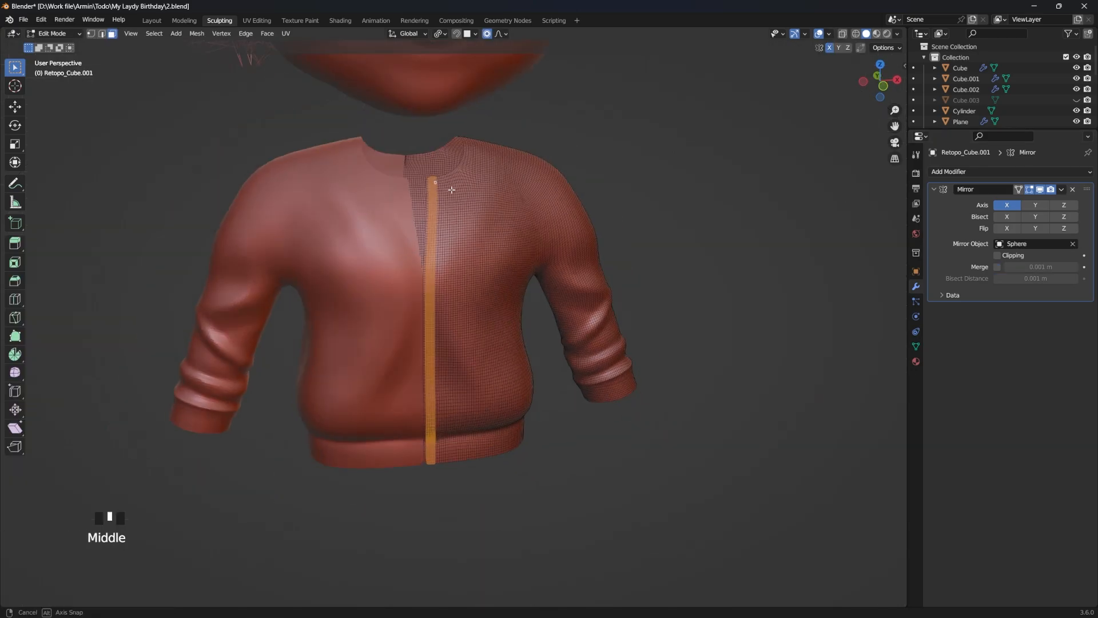
middle_click_drag(444, 186, 452, 218)
scroll(455, 219, "up", 2)
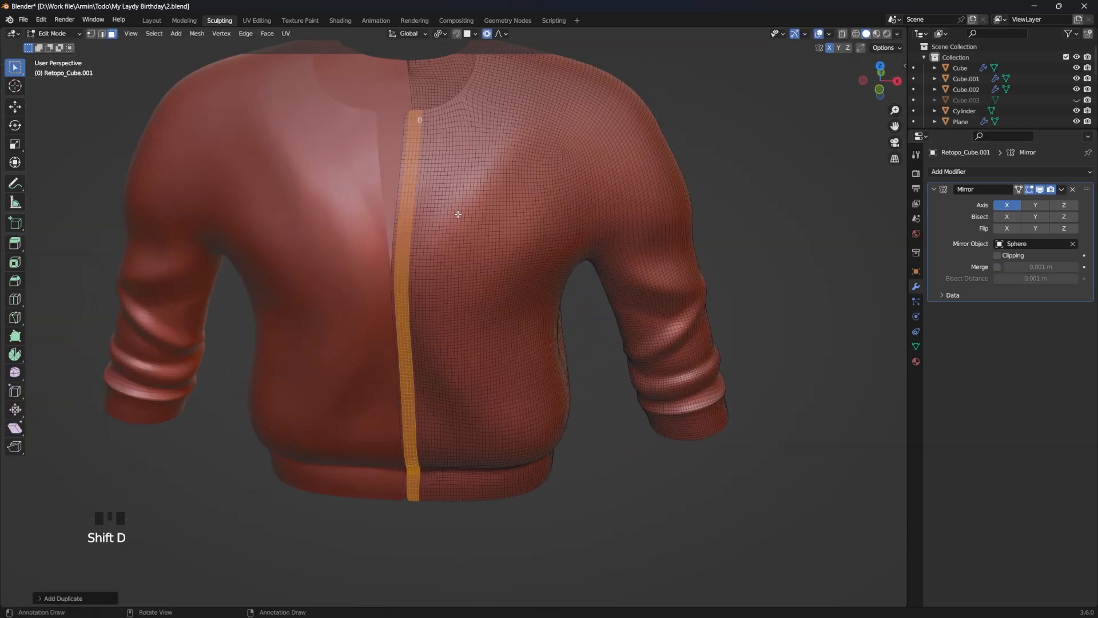
key("p")
key("Tab")
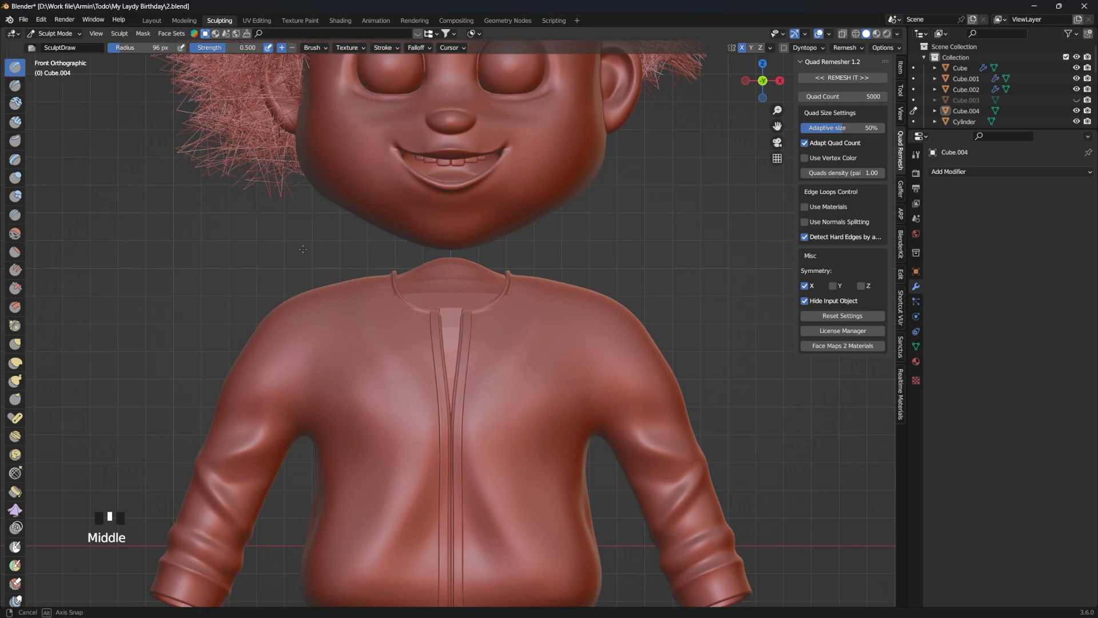
Step: Pull the inner torso mesh up into a neck under the chin with a 111 px Grab brush
middle_click_drag(515, 298, 515, 262, "ctrl")
key("n")
left_click_drag(515, 262, 482, 271)
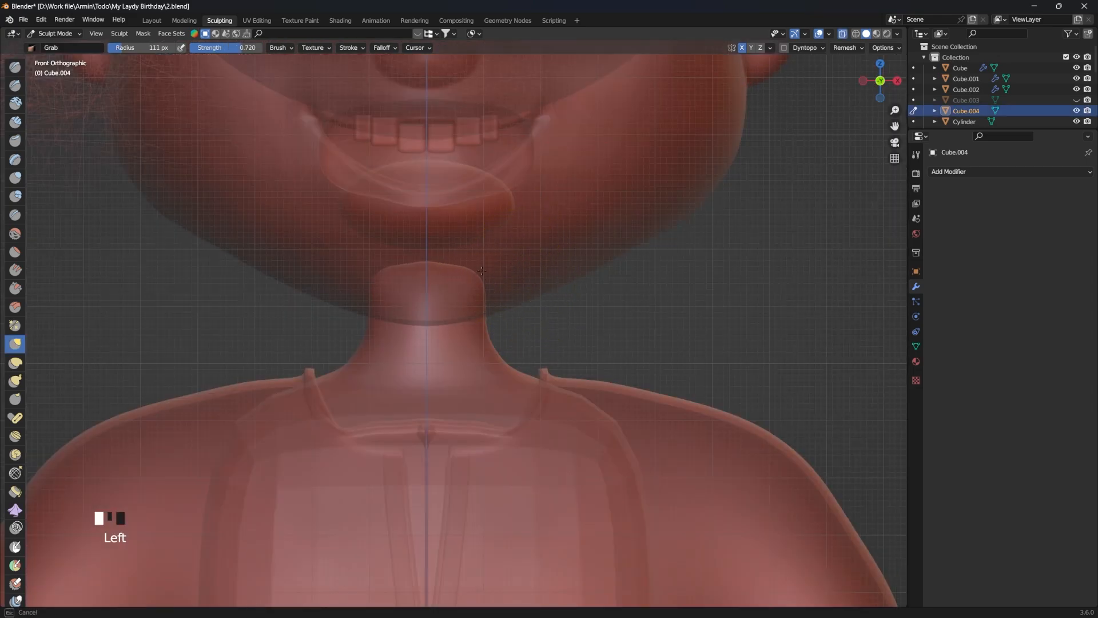
key("f")
Step: Add a cube for the trousers, move it below the jacket's hem, and scale it to fit the hips
key("shift+a")
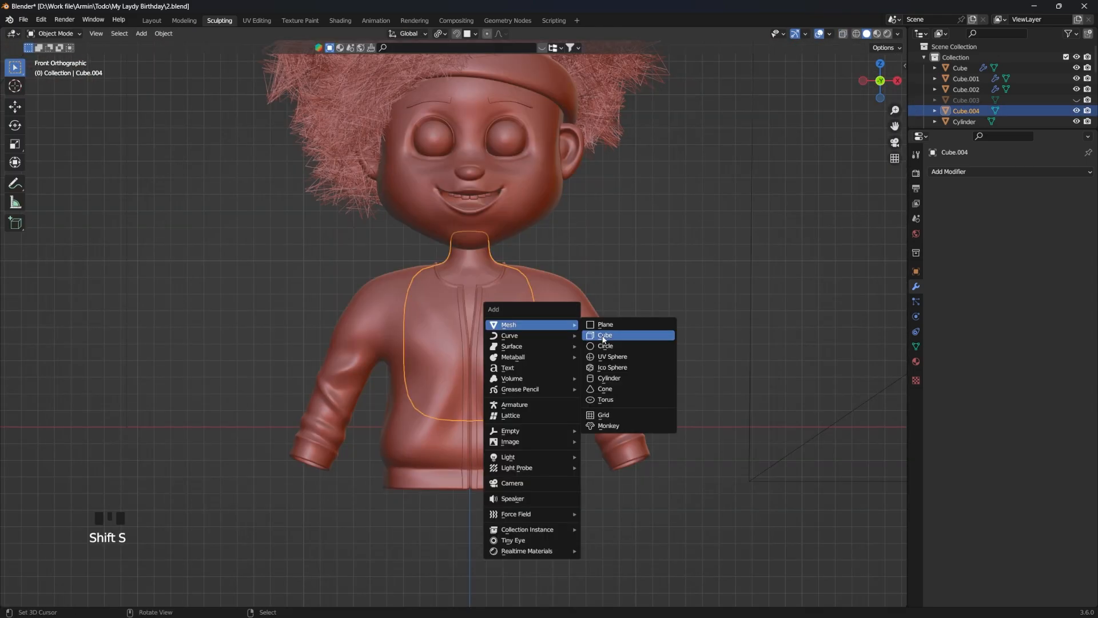
left_click(599, 336)
key("g")
left_click(638, 511)
middle_click_drag(638, 511, 638, 292, "shift")
key("s")
left_click(611, 379)
Step: Smooth the trousers cube with a Subdivision Surface modifier and set its remesh voxel size to about 0.02 m
left_click(950, 172)
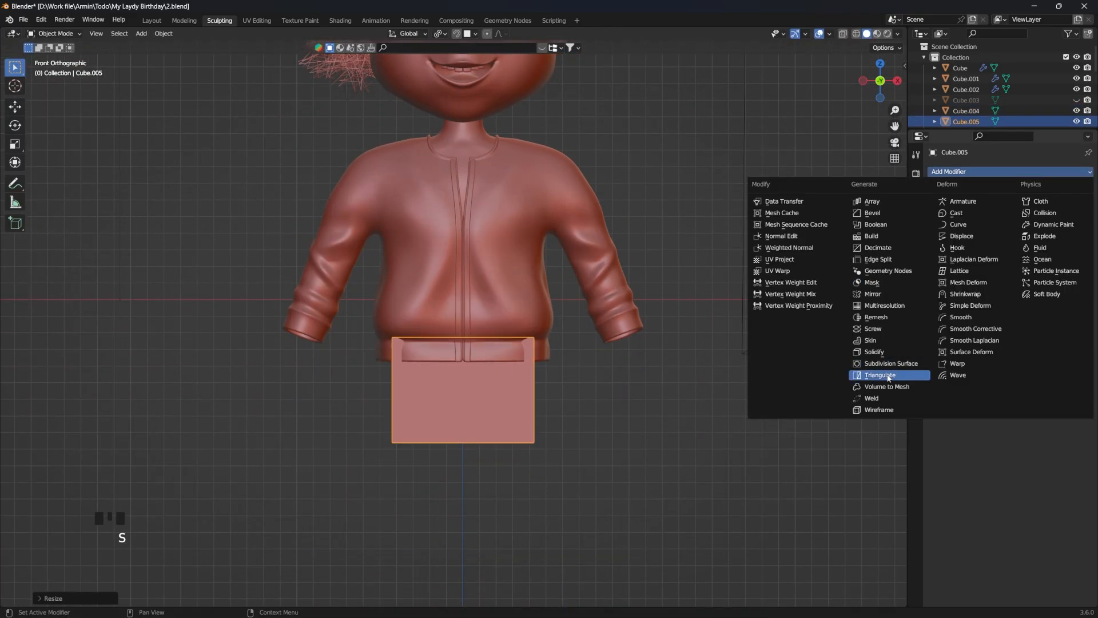
left_click(889, 371)
left_click(1075, 221)
key("r")
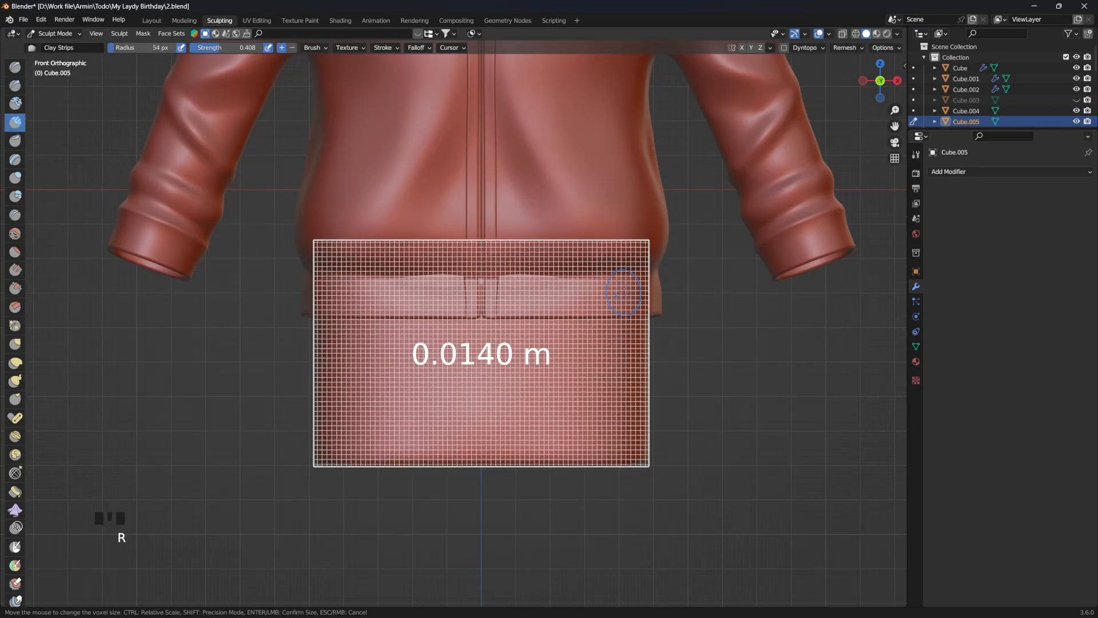
left_click(448, 466, "shift")
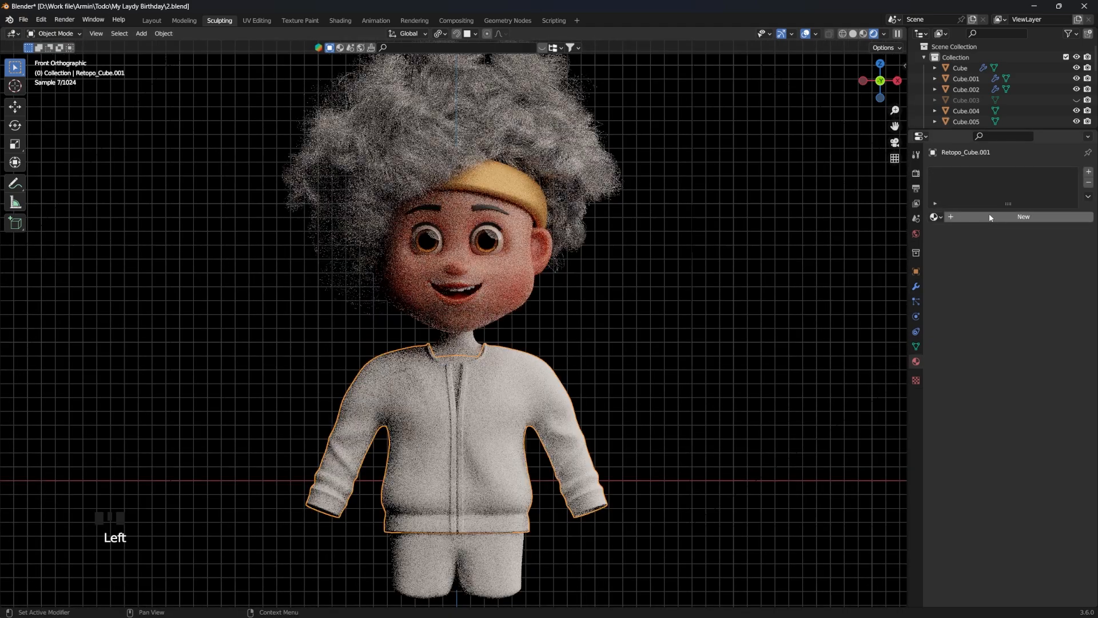
Step: Give the jacket a new material with an orange base colour, metallic 0.326 and roughness 0.717
left_click(989, 214)
left_click(1024, 286)
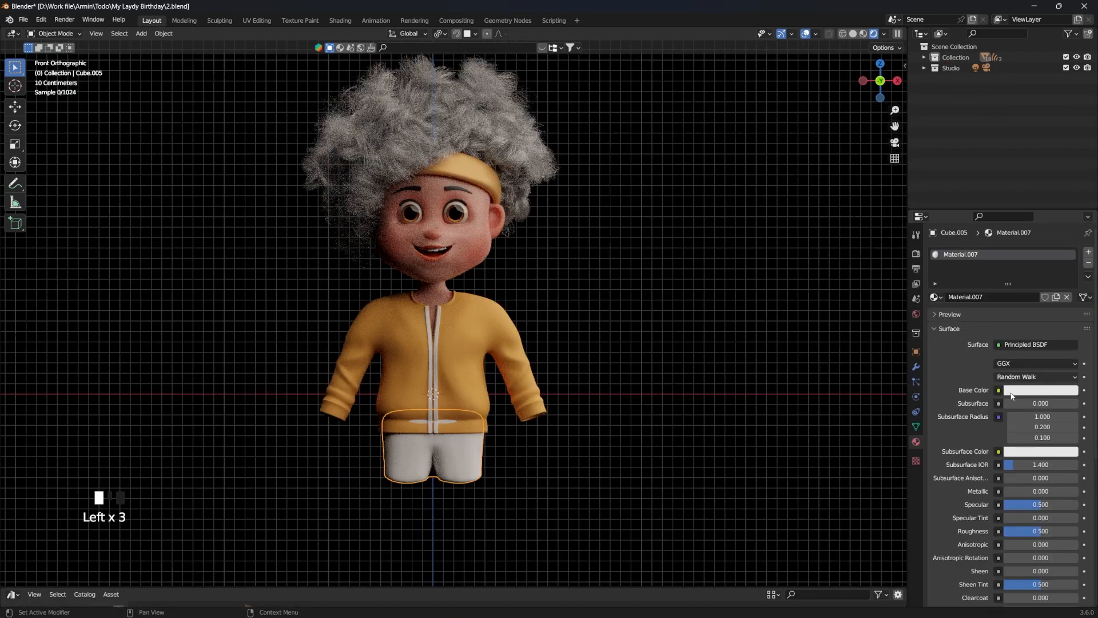
left_click(1011, 391)
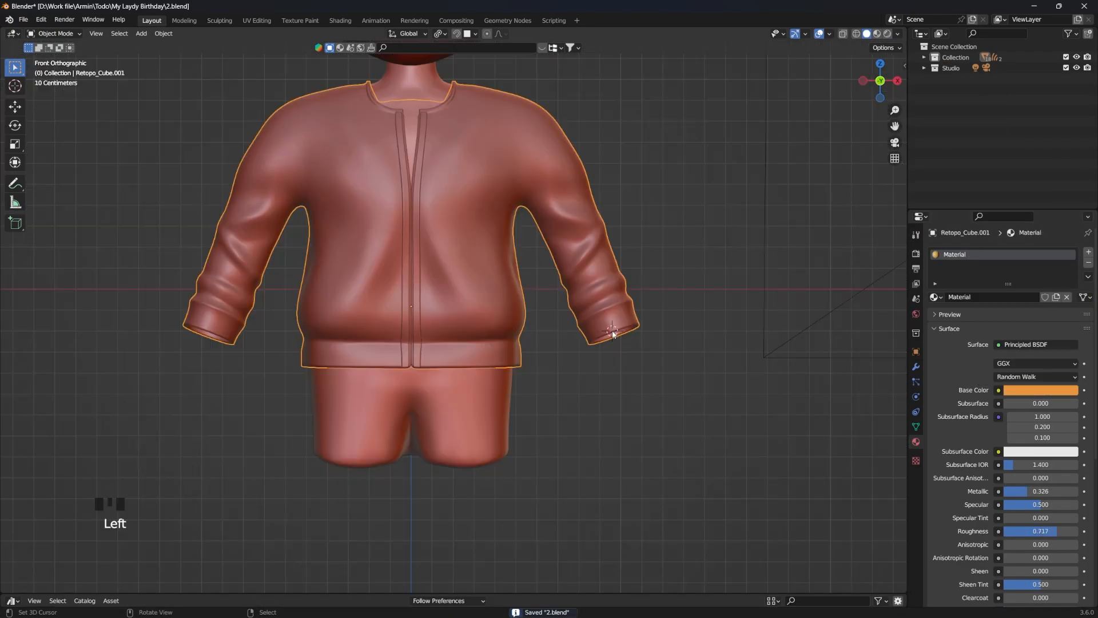
Step: Add a cube below the sleeve cuff for the palm, with a Subdivision Surface modifier at viewport level 2
key("shift+a")
left_click(645, 343)
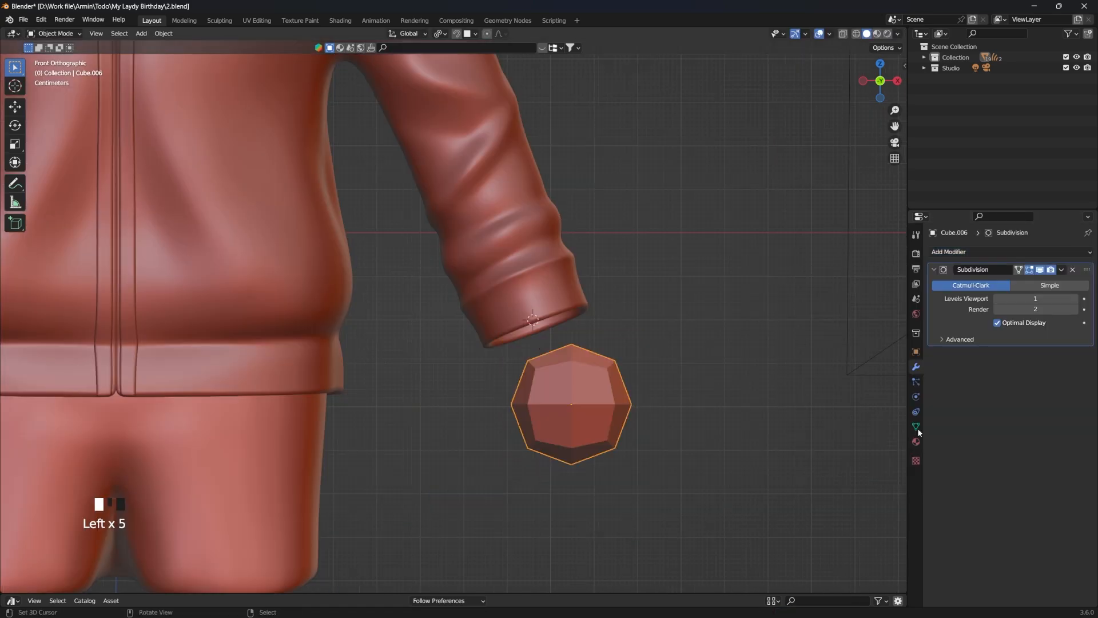
left_click(1076, 299)
Step: Subdivide the palm cube's mesh into a squarer block and scale the object
key("Tab")
key("w")
middle_click_drag(620, 326, 685, 357)
key("Tab")
key("s")
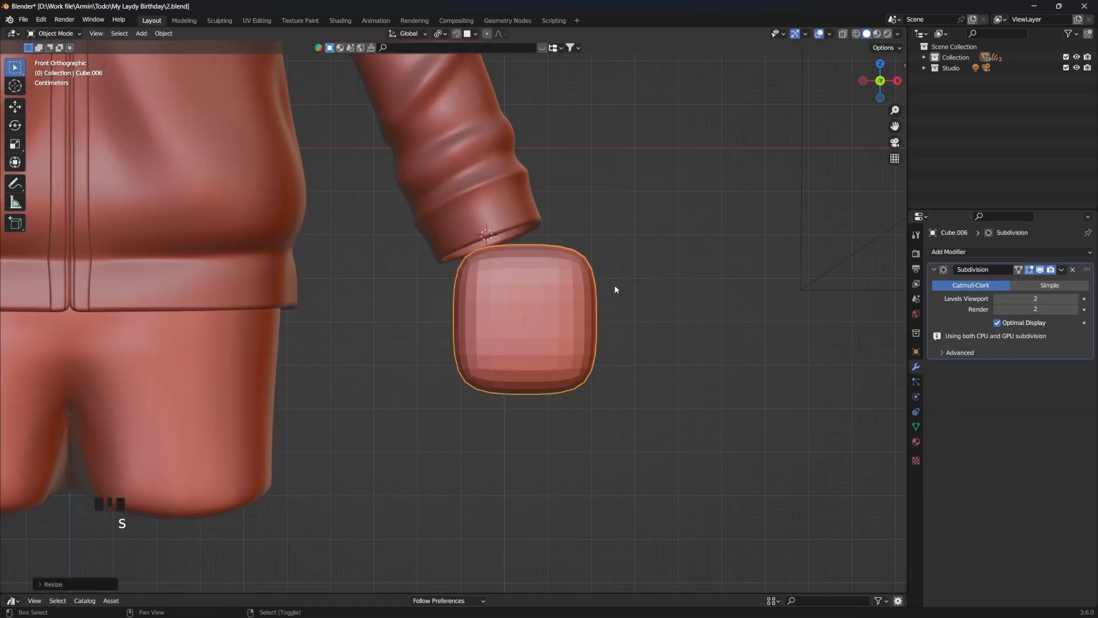
Step: Duplicate the palm block downward along Z, narrow the copy along X as a finger, and isolate both in Local View
key("shift+d")
key("z")
left_click(615, 436)
key("s")
key("x")
left_click(592, 440)
right_click(549, 366)
right_click(533, 455, "shift")
key("slash")
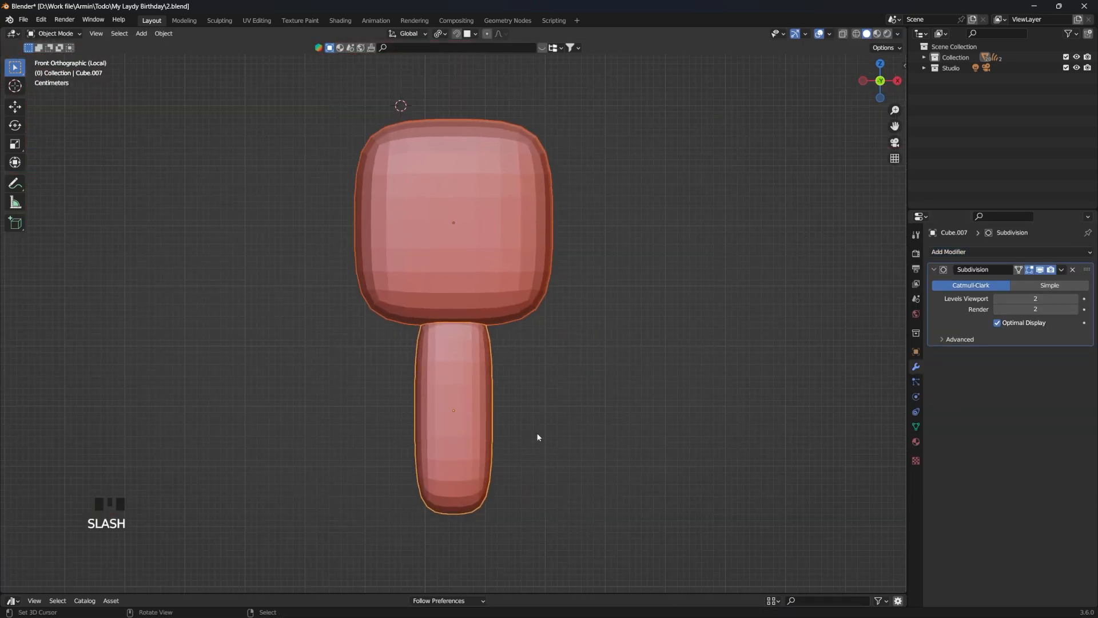
Step: Reshape the palm block into a rounder form and make the finger slimmer along X
scroll(530, 438, "down", 2)
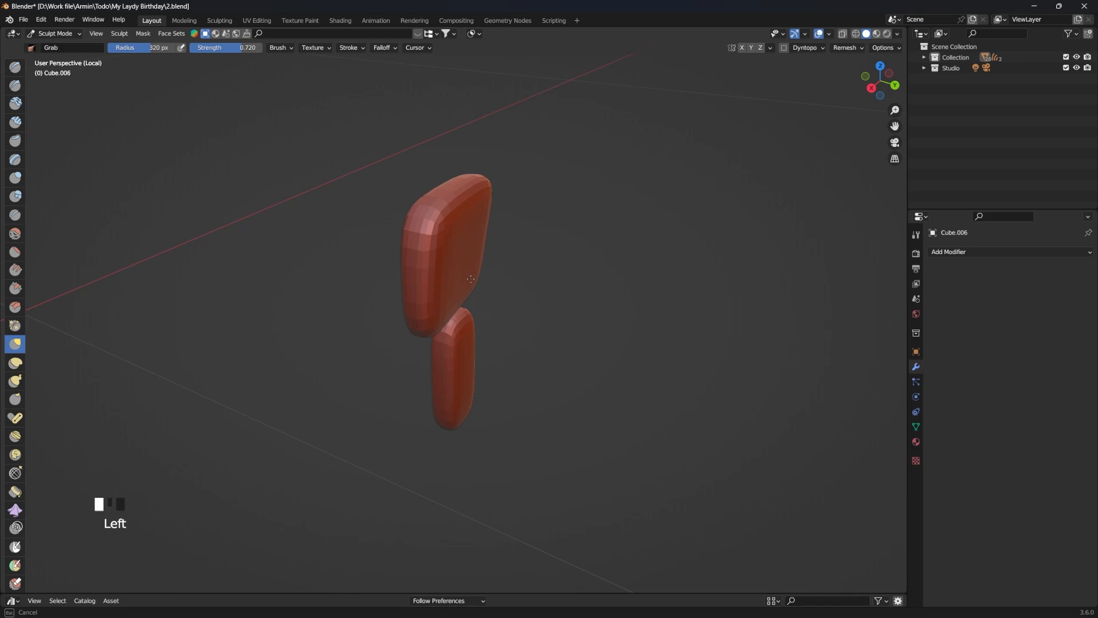
mouse_move(458, 320)
middle_mouse_down()
mouse_move(445, 322)
mouse_move(572, 327)
middle_mouse_up()
left_click(445, 322)
key("x")
left_click_drag(434, 280, 445, 288, "shift")
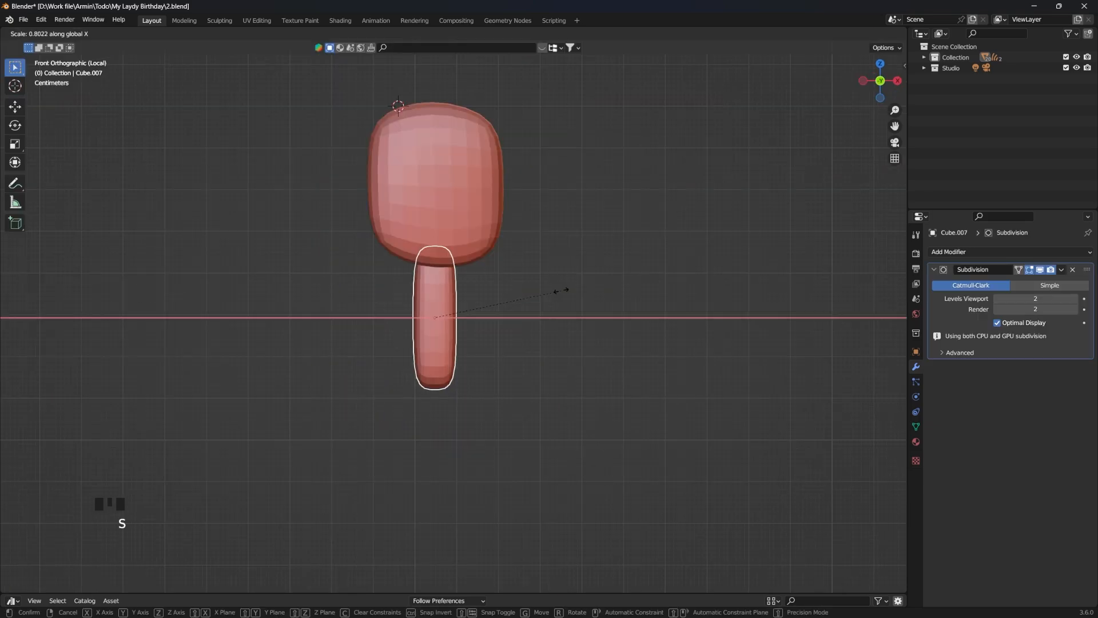
Step: Rotate the finger slightly and move it to the outer lower corner of the palm
key("r")
left_click(590, 280)
key("g")
left_click(627, 247)
right_click(551, 318, "shift")
Step: Duplicate the finger across the palm's lower edge to make four fingers, and place a rotated copy at the side as the thumb
key("shift+d")
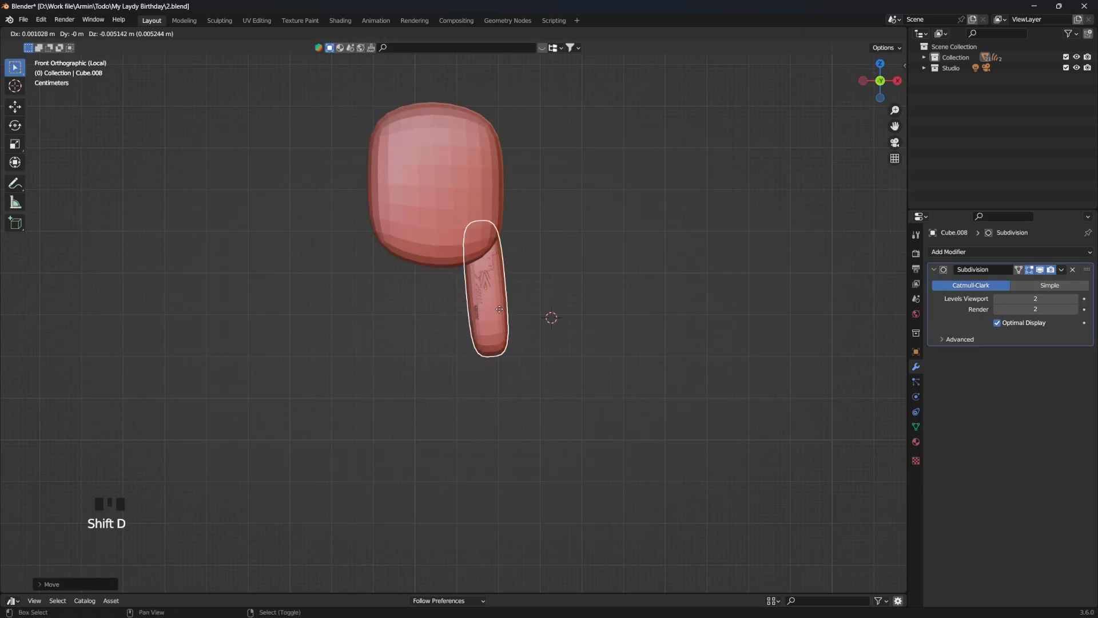
left_click(508, 326)
key("shift+d")
key("shift+d")
key("g")
left_click(433, 217)
key("shift+d")
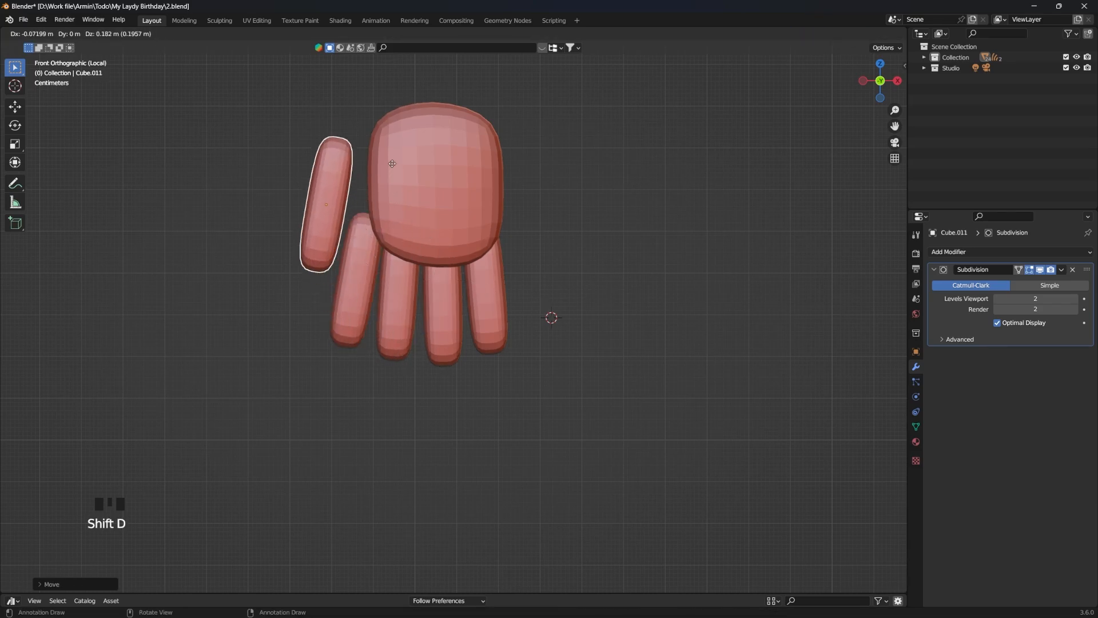
key("r")
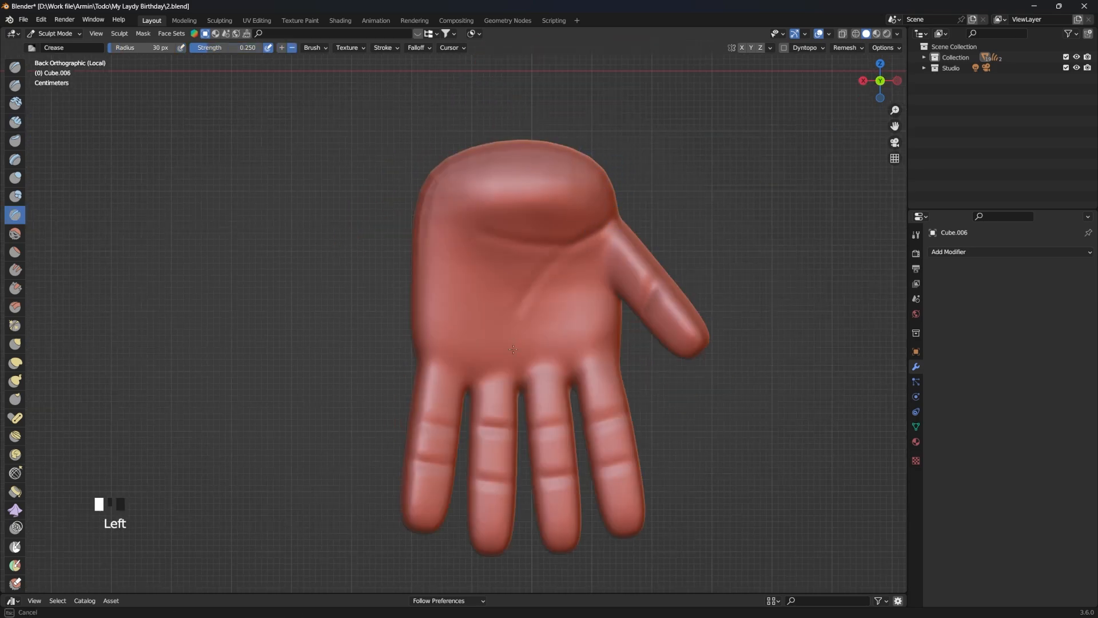
Step: Sculpt palm and finger details on the hand with a 30 px Crease brush and a 53 px Clay Strips brush
left_click_drag(652, 400, 649, 370, "ctrl")
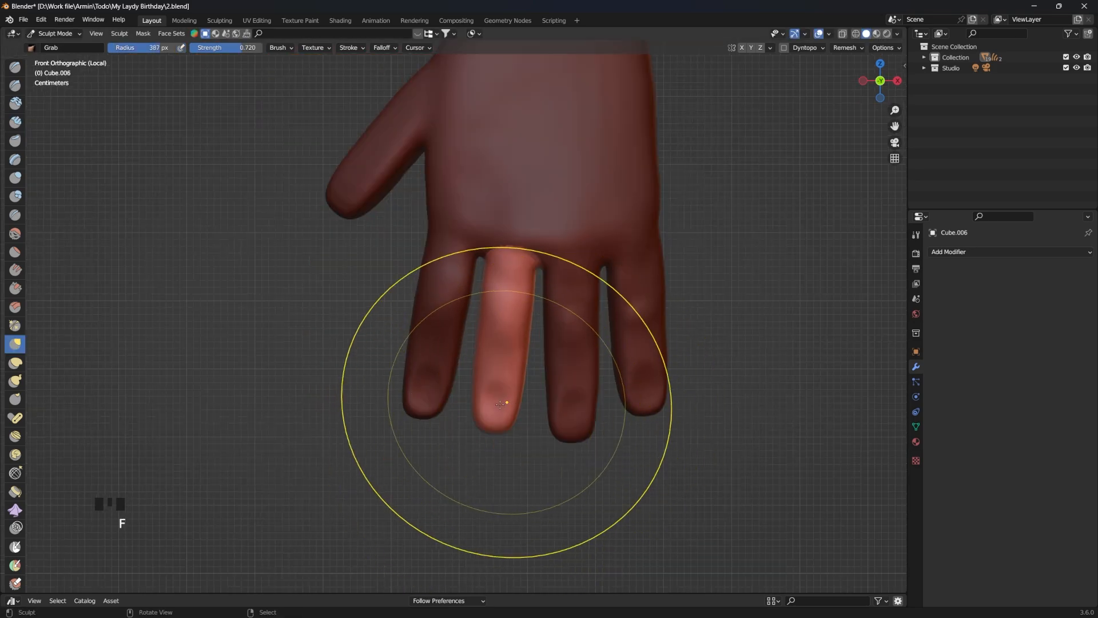
left_click_drag(502, 421, 498, 444)
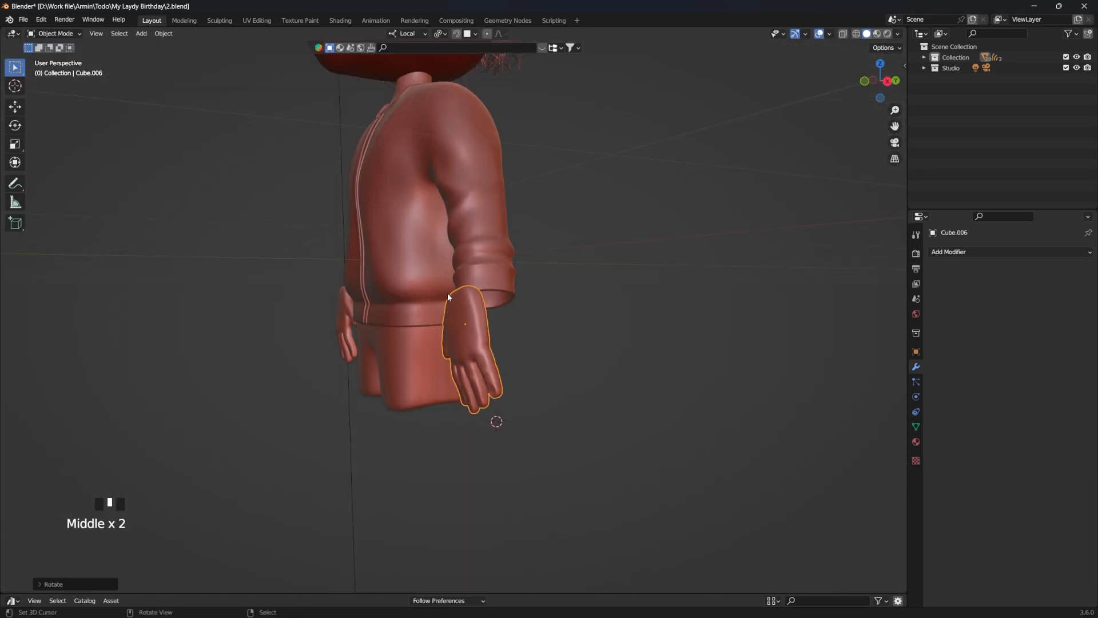
Step: Move and rotate the finished hand so its wrist fits into the sleeve cuff
key("g")
key("r")
left_click(588, 269)
Step: Swing one sleeve forward by moving and rotating it with smooth proportional editing, and move its hand to match
key("g")
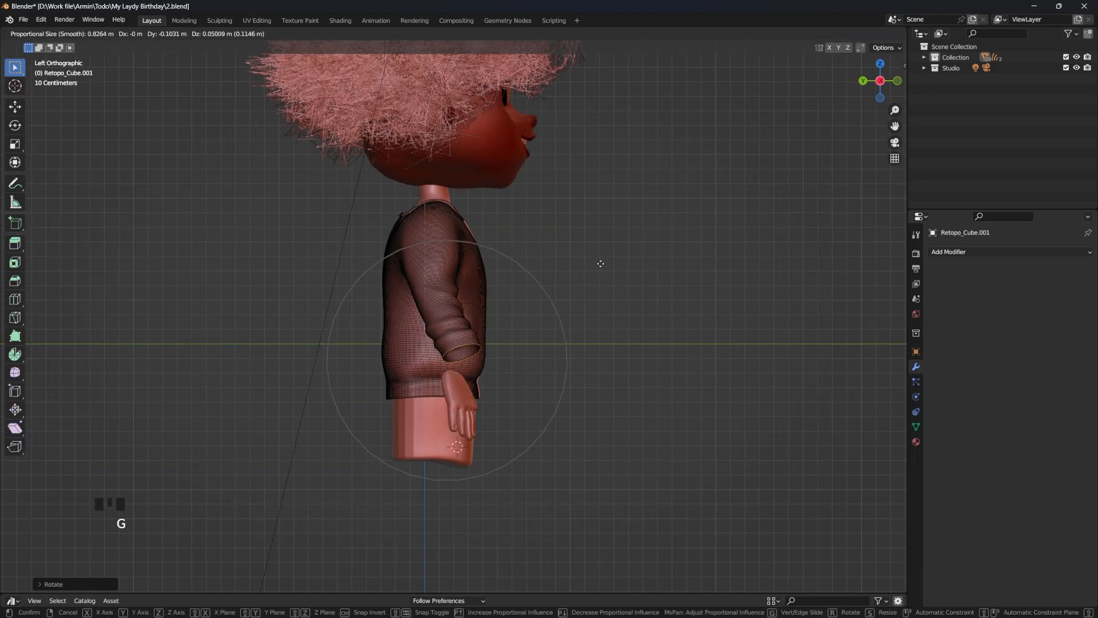
left_click(601, 260)
key("r")
left_click(623, 261)
key("g")
scroll(626, 260, "up", 10)
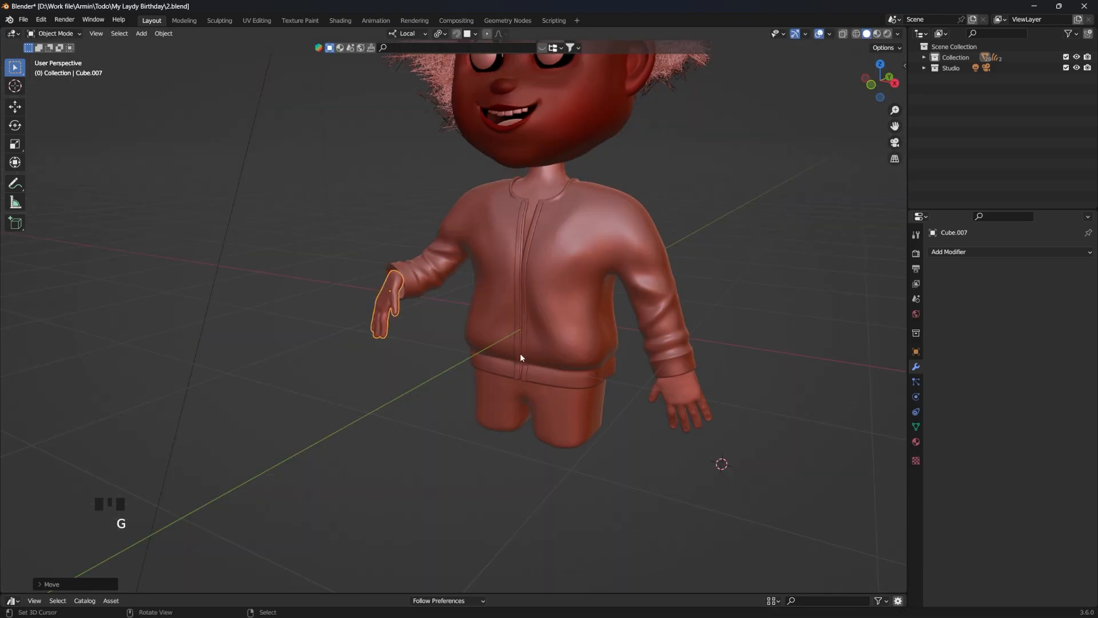
Step: Extrude snapped edges below the chest flap to trace a pocket outline on the jacket
middle_click_drag(520, 353, 578, 537)
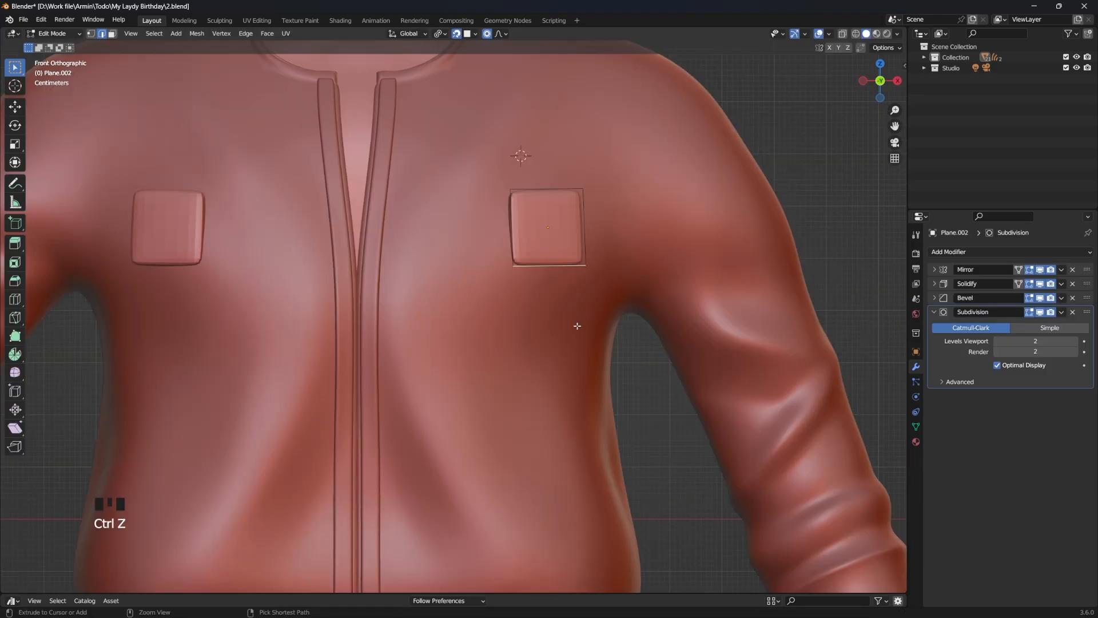
left_click(577, 326, "ctrl")
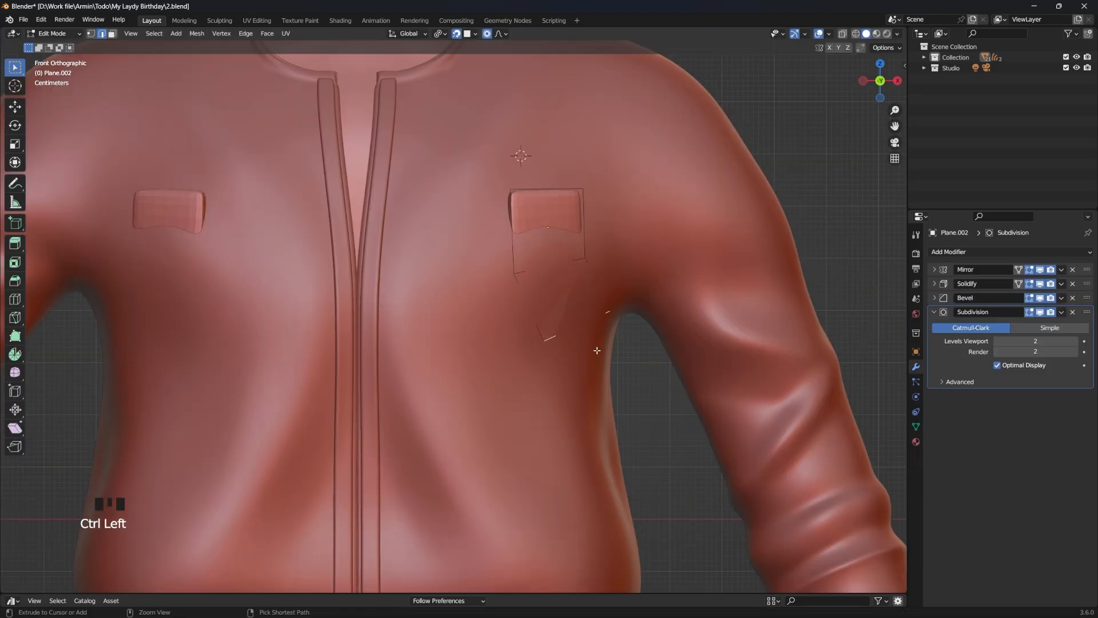
left_click(597, 351, "ctrl")
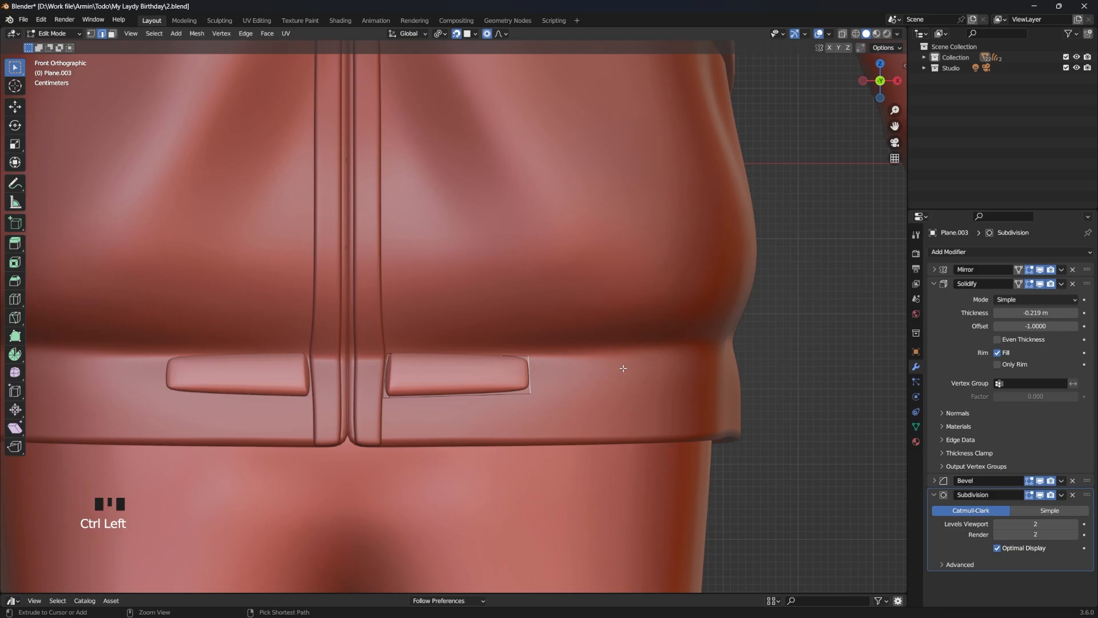
Step: Extend the waistband strip toward the jacket's side with two more snapped edge extrusions
left_click(629, 366, "ctrl")
left_click(698, 364, "ctrl")
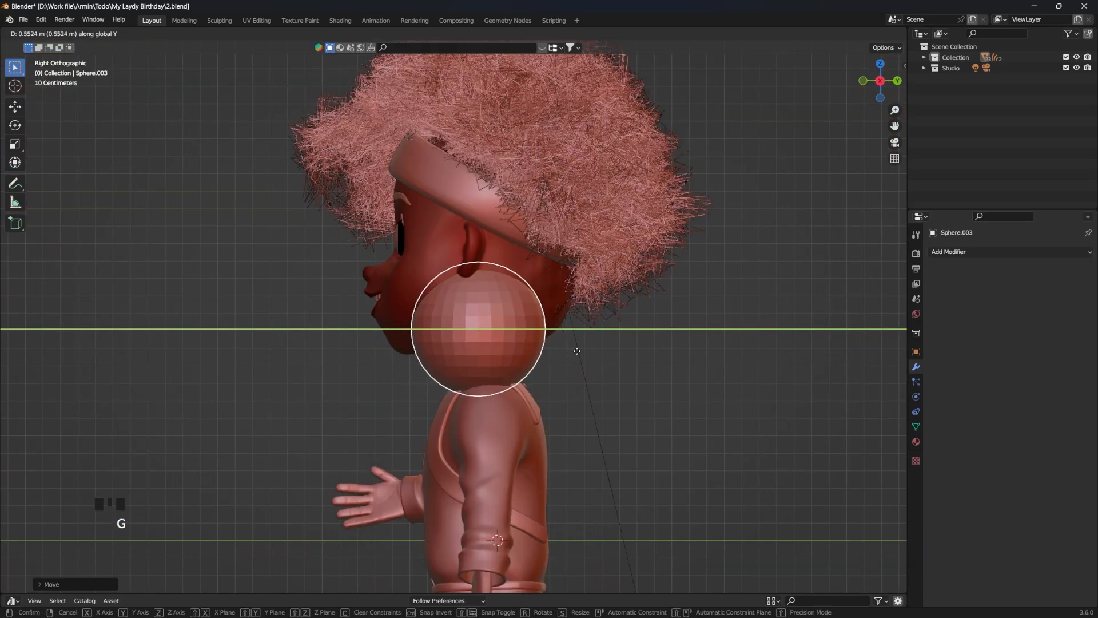
Step: Cut a new sphere open into a 0.071 m thick hood and fit its edge around the neckline with smooth proportional editing
key("alt+z")
left_click_drag(652, 283, 430, 364)
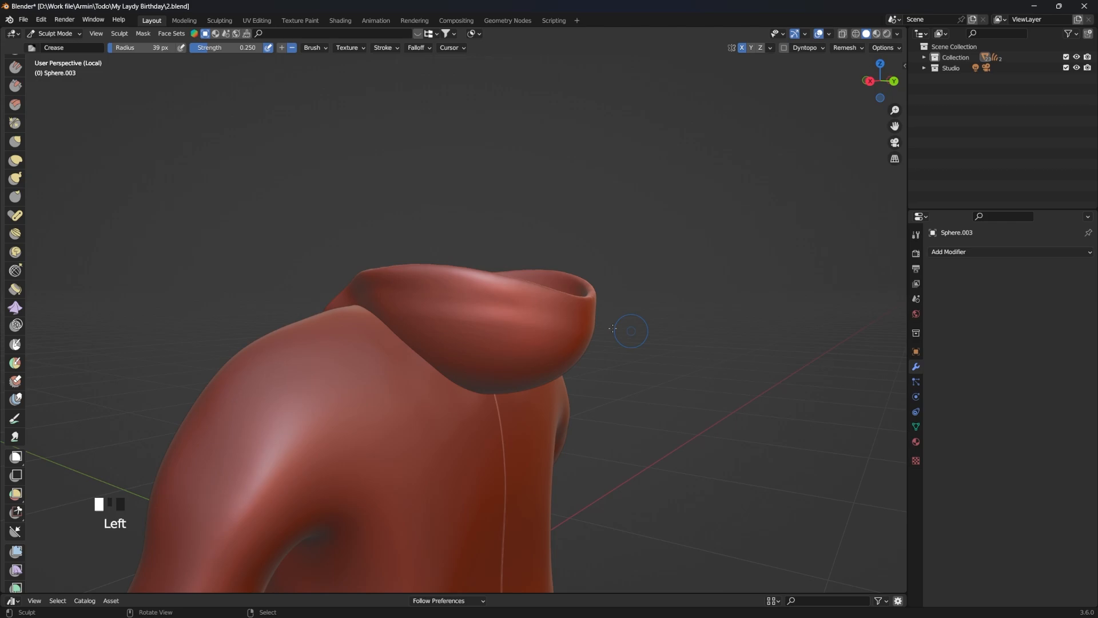
left_click_drag(580, 309, 388, 305)
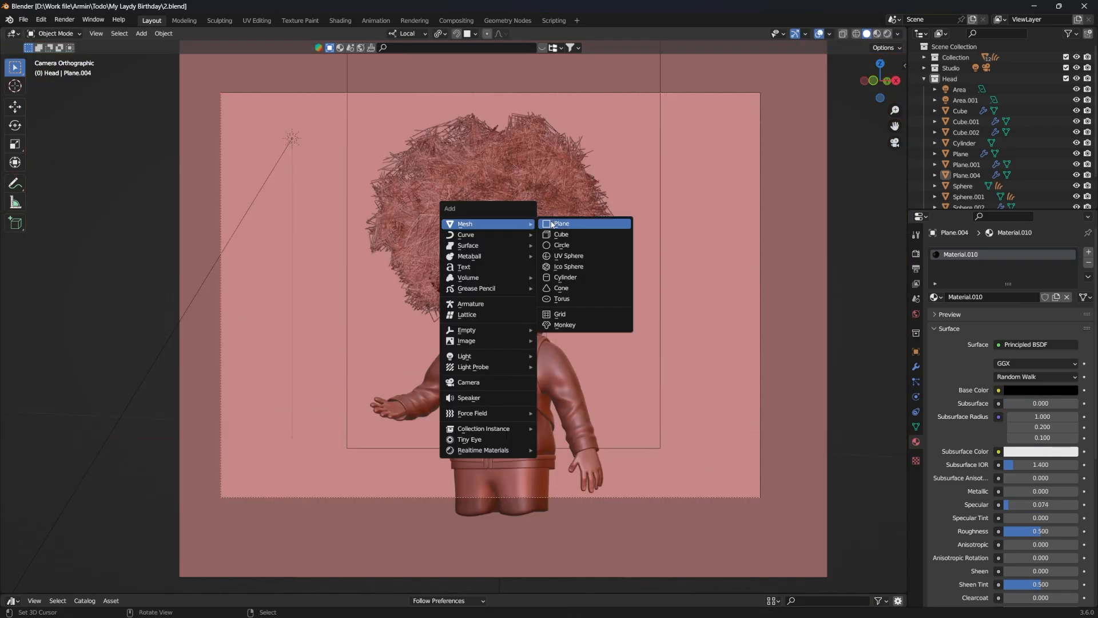
Step: Add a plane beside the character, cut it down the middle and stretch the centre edge along Z into pointed tips
left_click(557, 224)
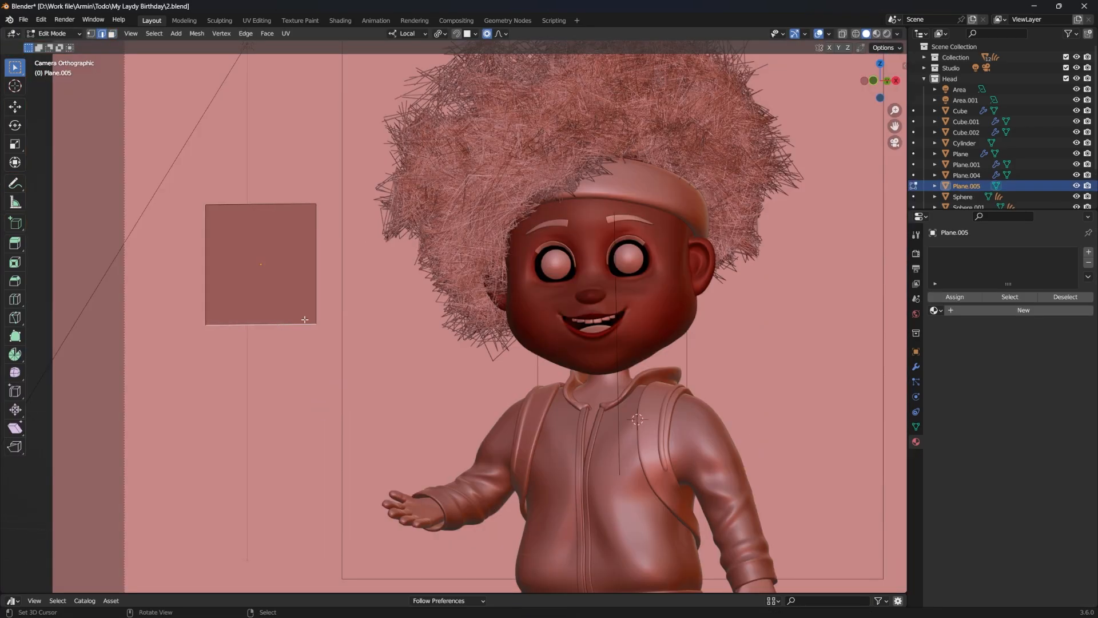
key("ctrl+r")
left_click(304, 319)
right_click(305, 319)
key("s")
key("z")
key("z")
left_click(343, 148)
Step: Add two more edge loops to the plane, widen them into a leaf outline and stretch the leaf along Z by about 1.42
key("ctrl+r")
scroll(288, 253, "up", 1)
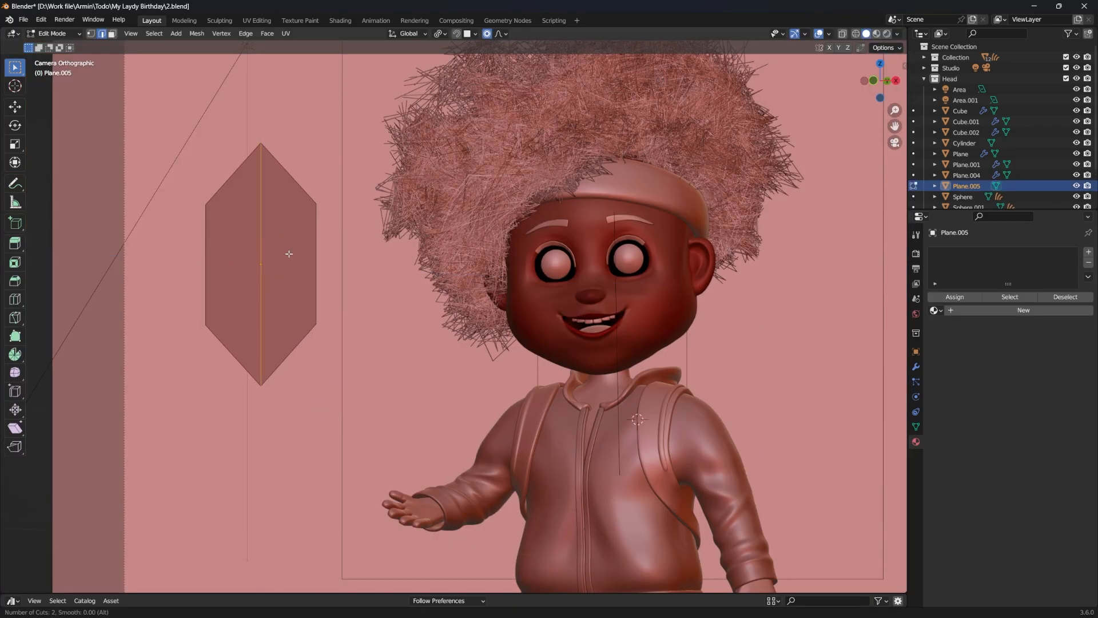
key("s")
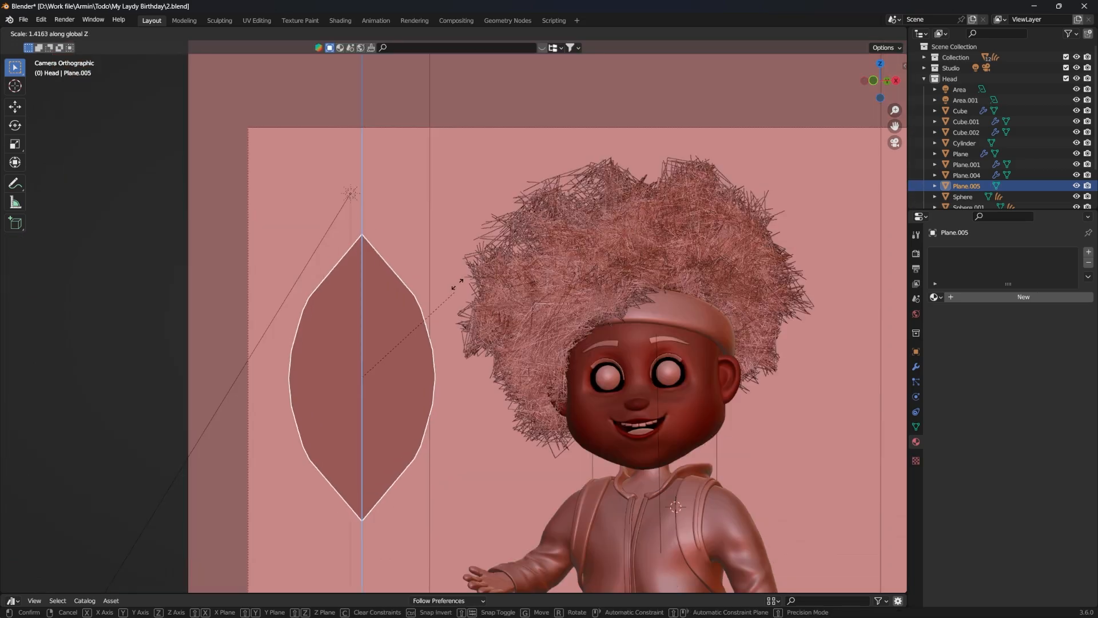
key("s")
key("z")
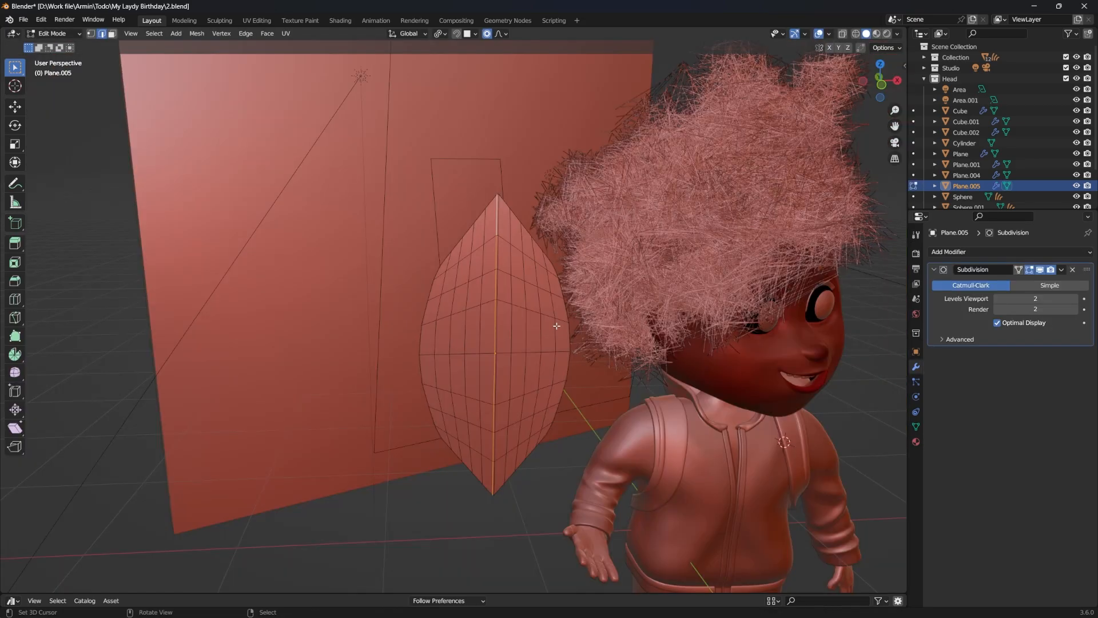
Step: Push the leaf's centre edge along Y and curl a duplicate leaf into a hook by rotating it with smooth proportional editing
key("shift+d")
key("y")
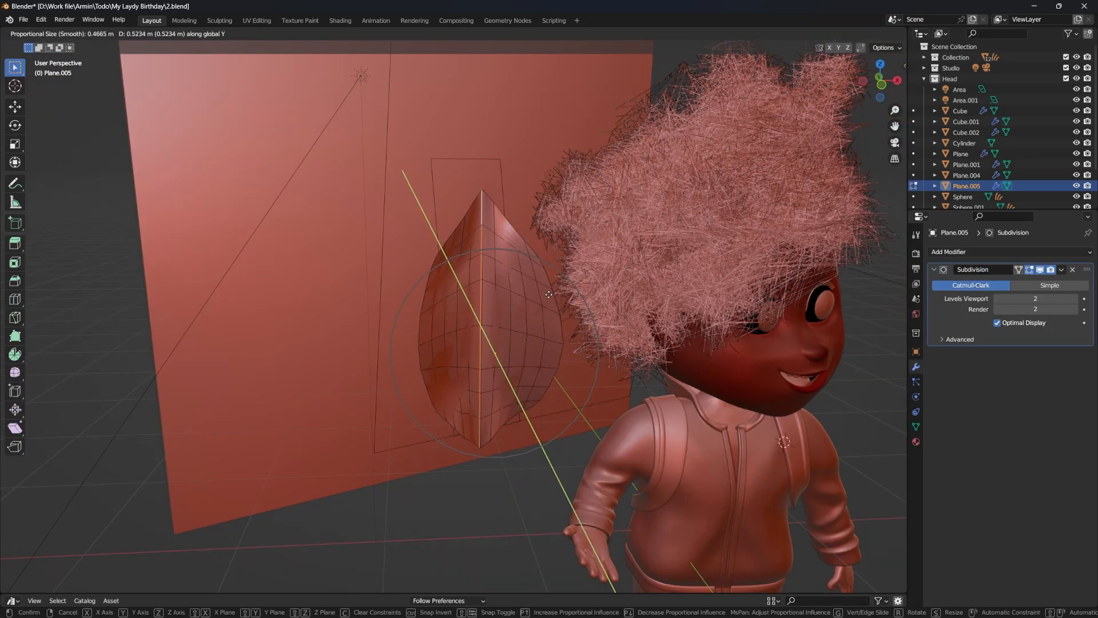
key("ctrl+KP_3")
left_click(691, 289)
key("Tab")
key("r")
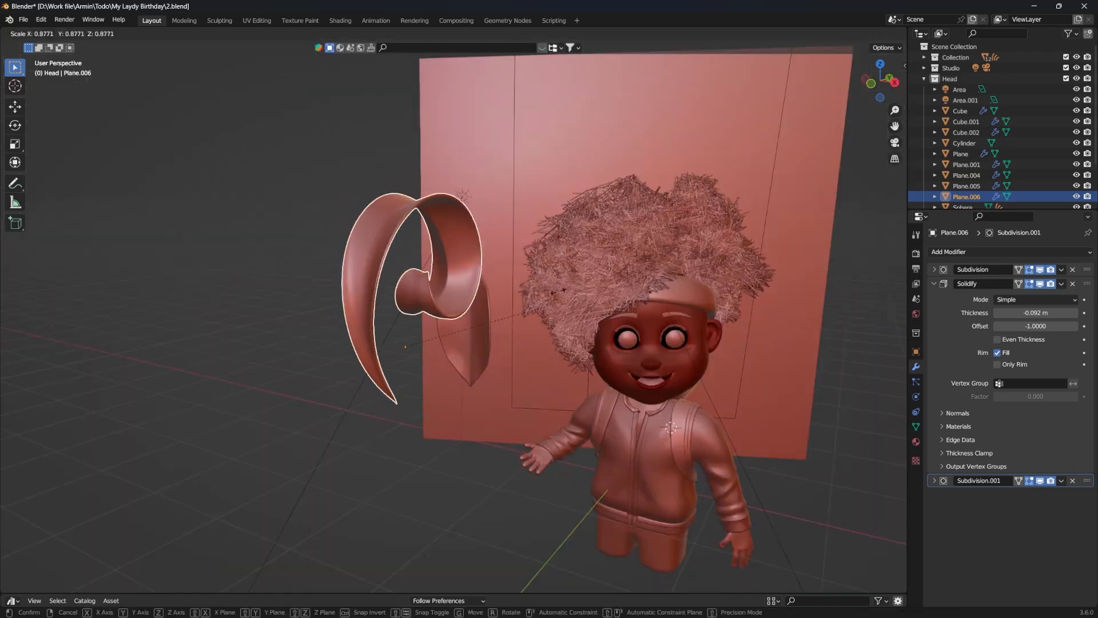
key("r")
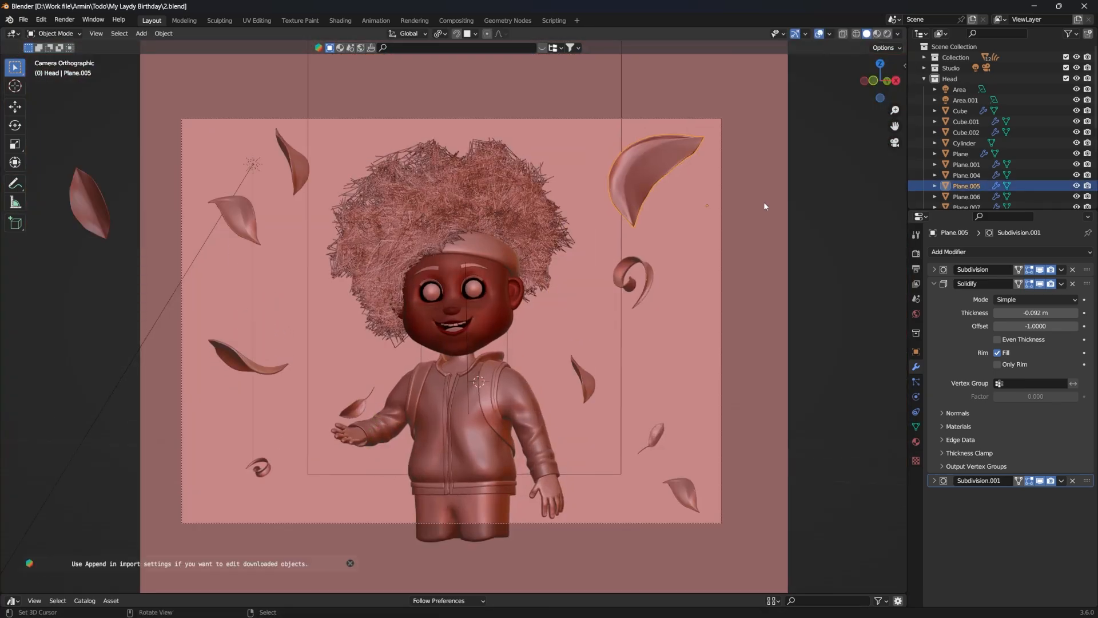
Step: In Rendered view, create an orange leaf material (hue 0.060, saturation 0.761, value 0.800) and link it to all the selected leaves
key("z")
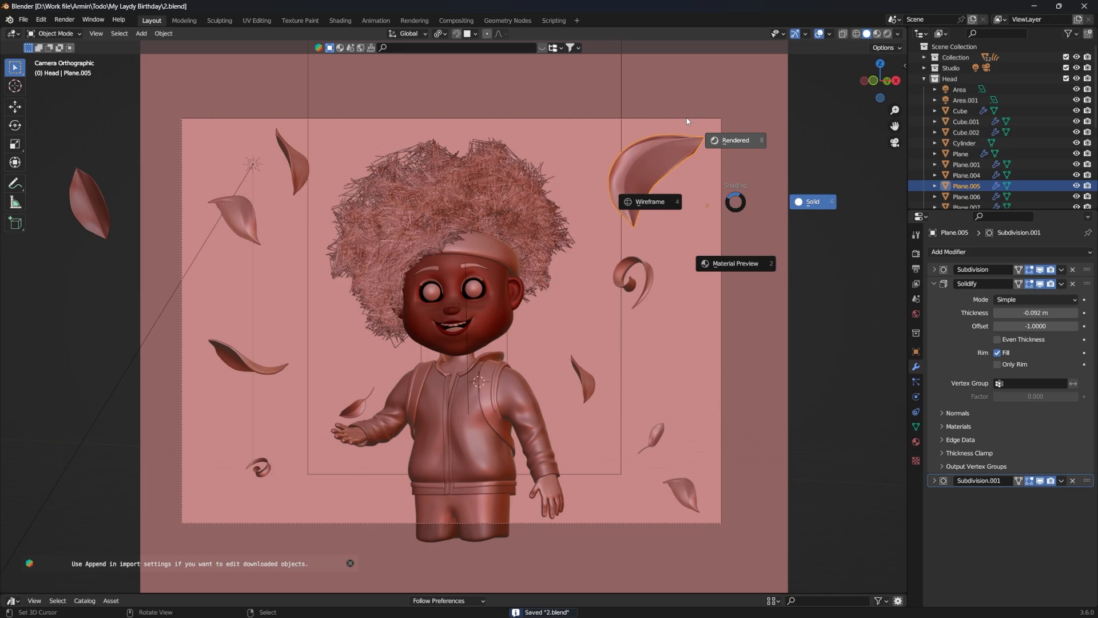
left_click(687, 121)
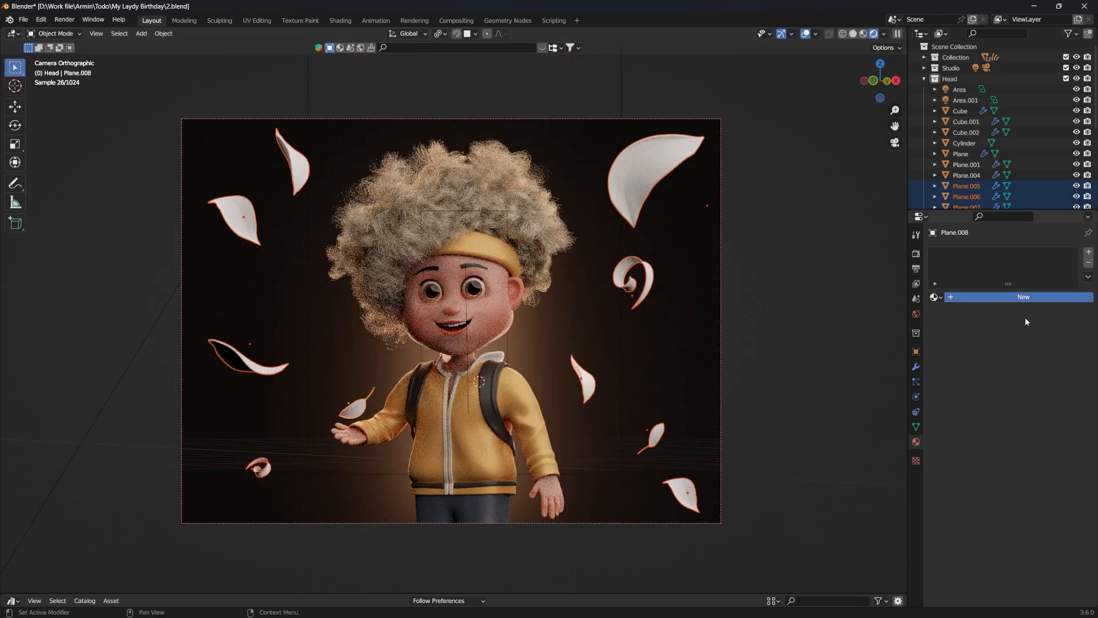
left_click(1025, 317)
left_click(1029, 390)
left_click(1010, 303)
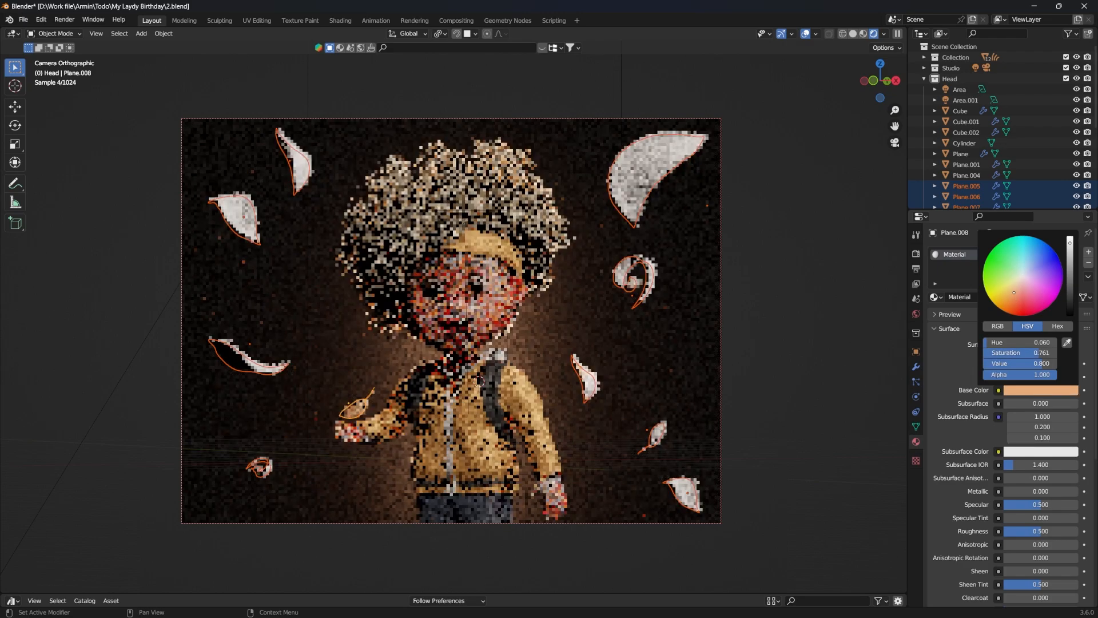
key("ctrl+l")
left_click(657, 352)
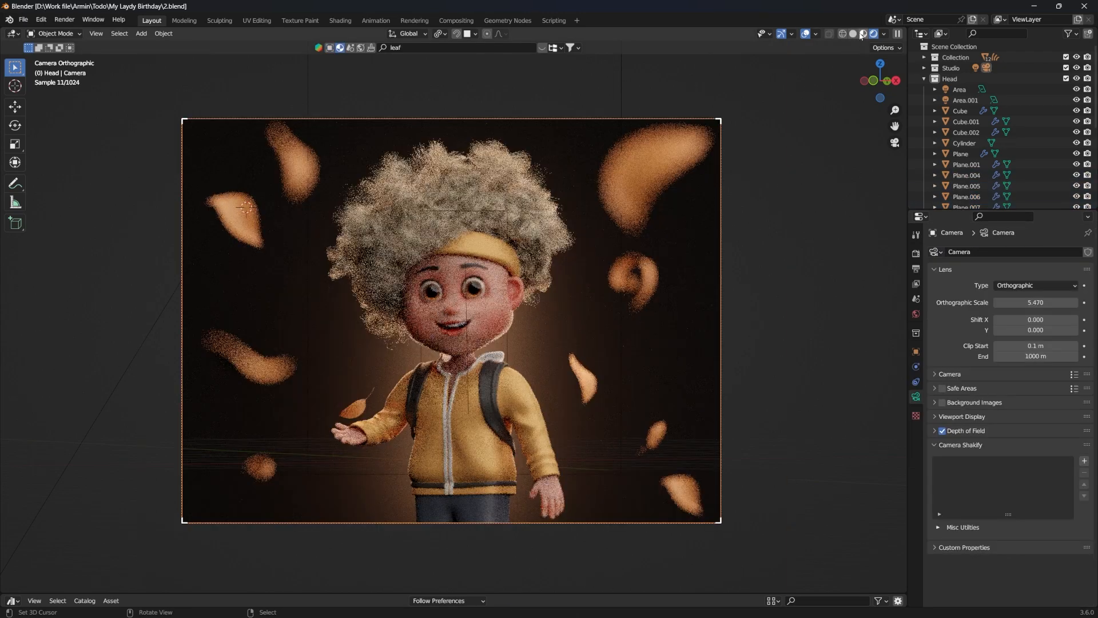
Step: In Material Preview, set the camera's depth-of-field distance to 10 m and check the focus on the character's face
left_click(862, 34)
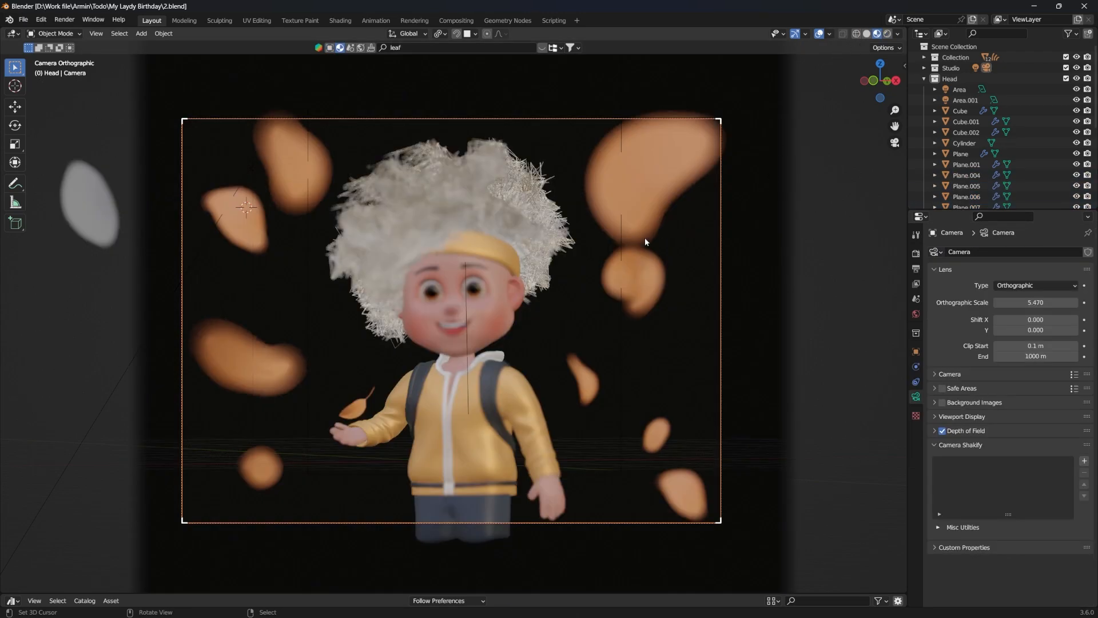
left_click_drag(1035, 458, 1030, 458)
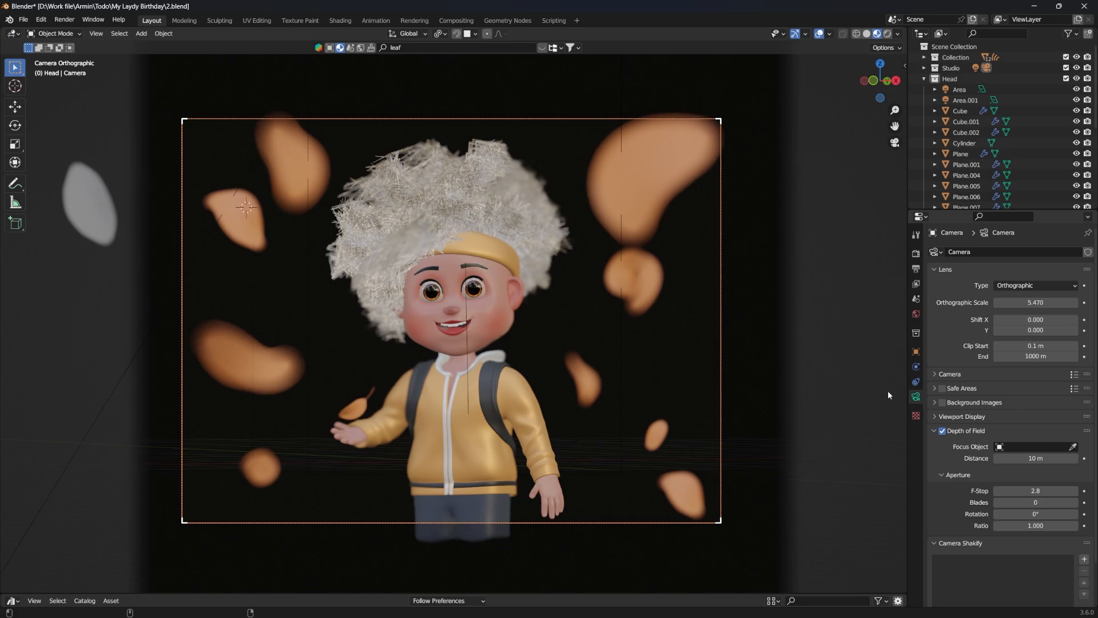
scroll(602, 377, "up", 10)
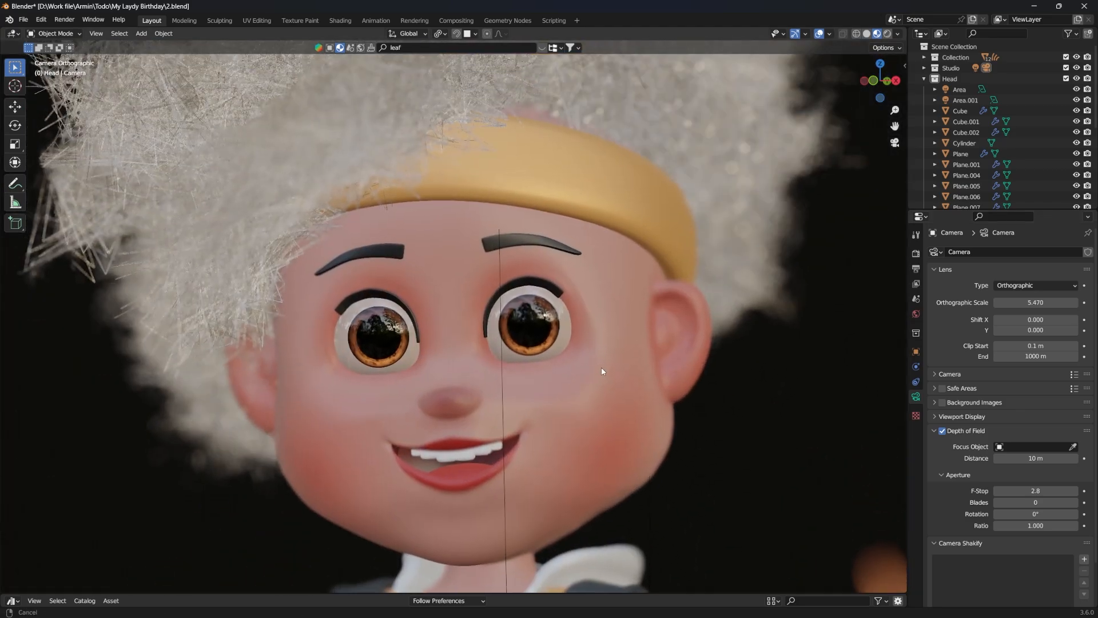
scroll(602, 391, "up", 3)
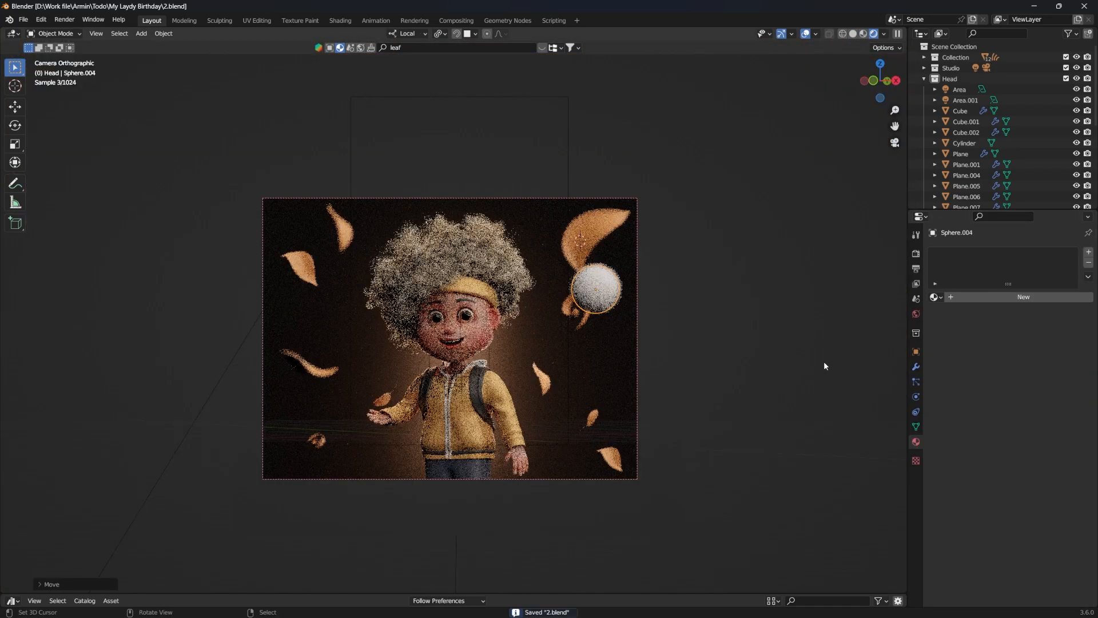
Step: Make the sphere beside the character glow with an orange emission at full colour value and an emission strength of 74
key("g")
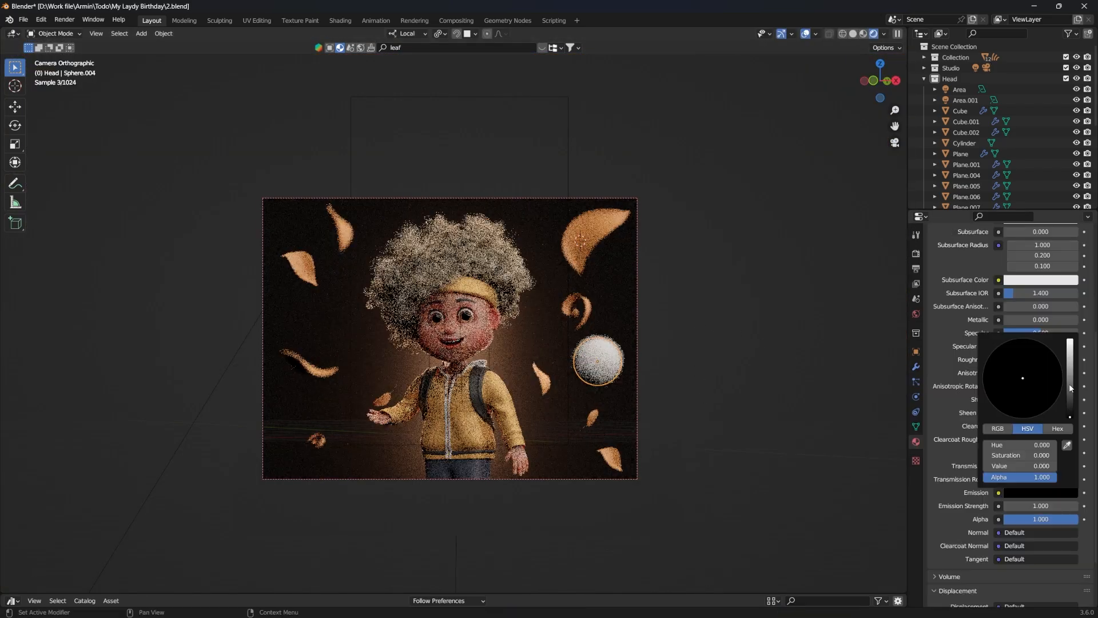
left_click_drag(1075, 400, 1075, 354)
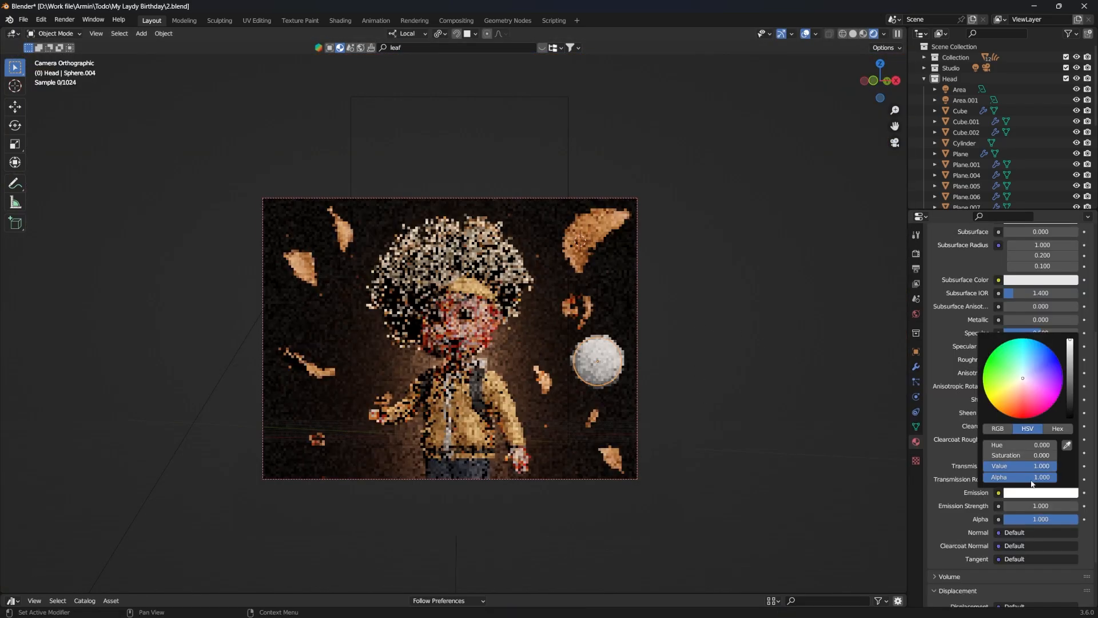
left_click_drag(1041, 506, 1057, 505)
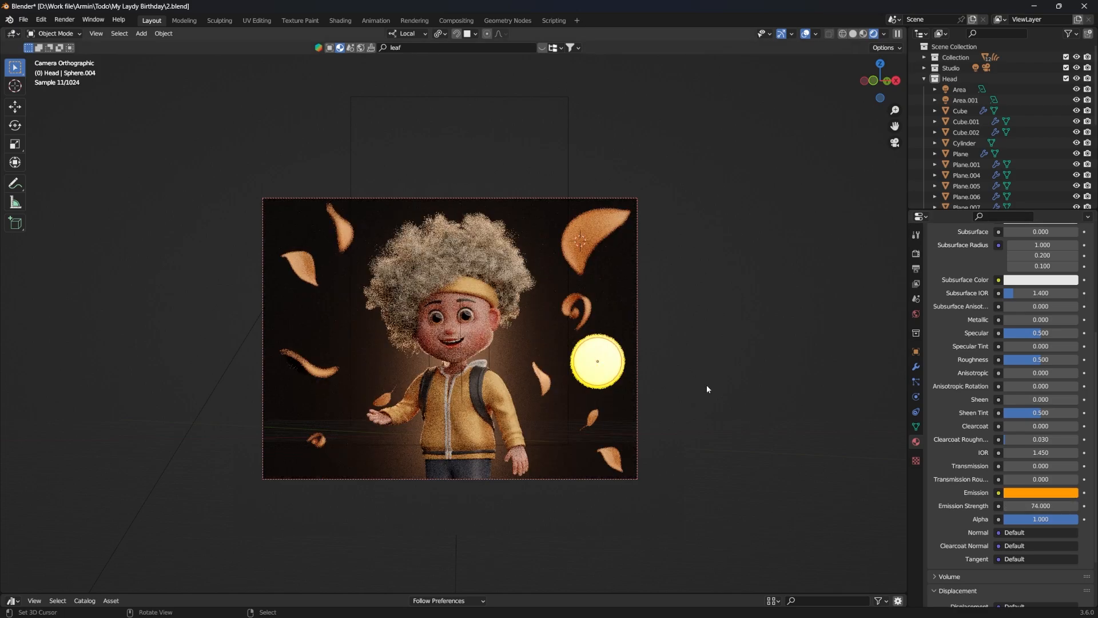
Step: Scale down copies of the glowing sphere and scatter them among the leaves around the character
key("s")
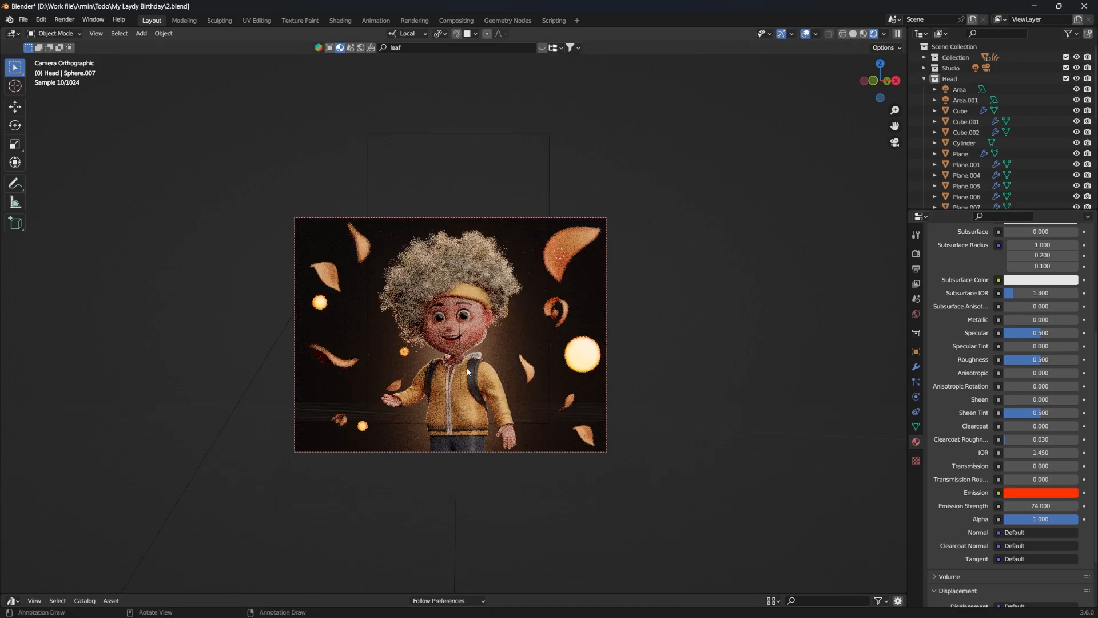
key("g")
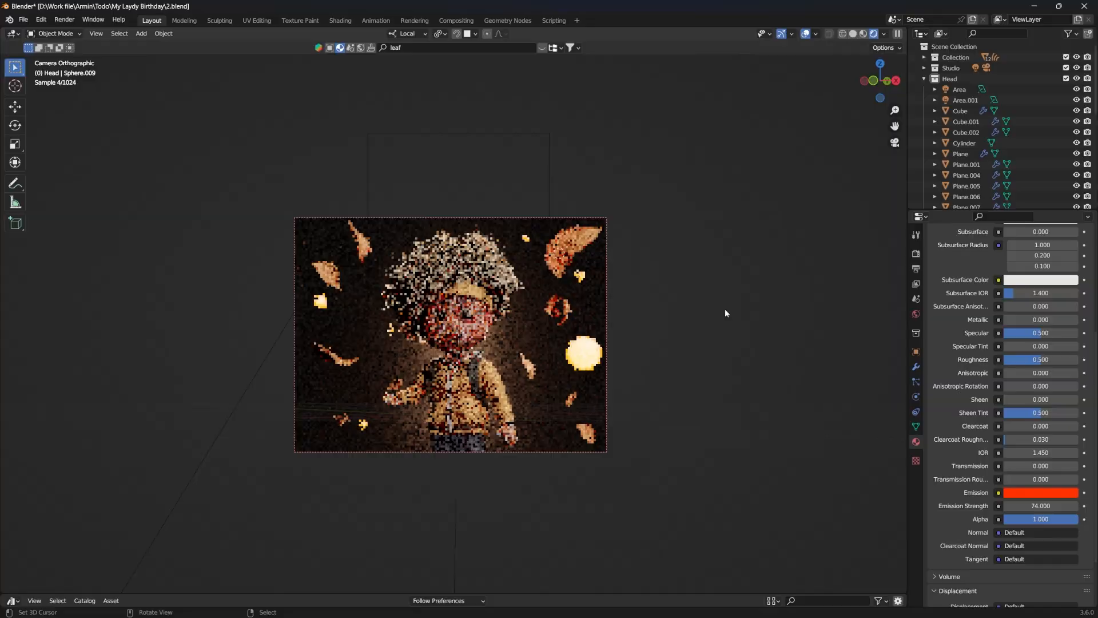